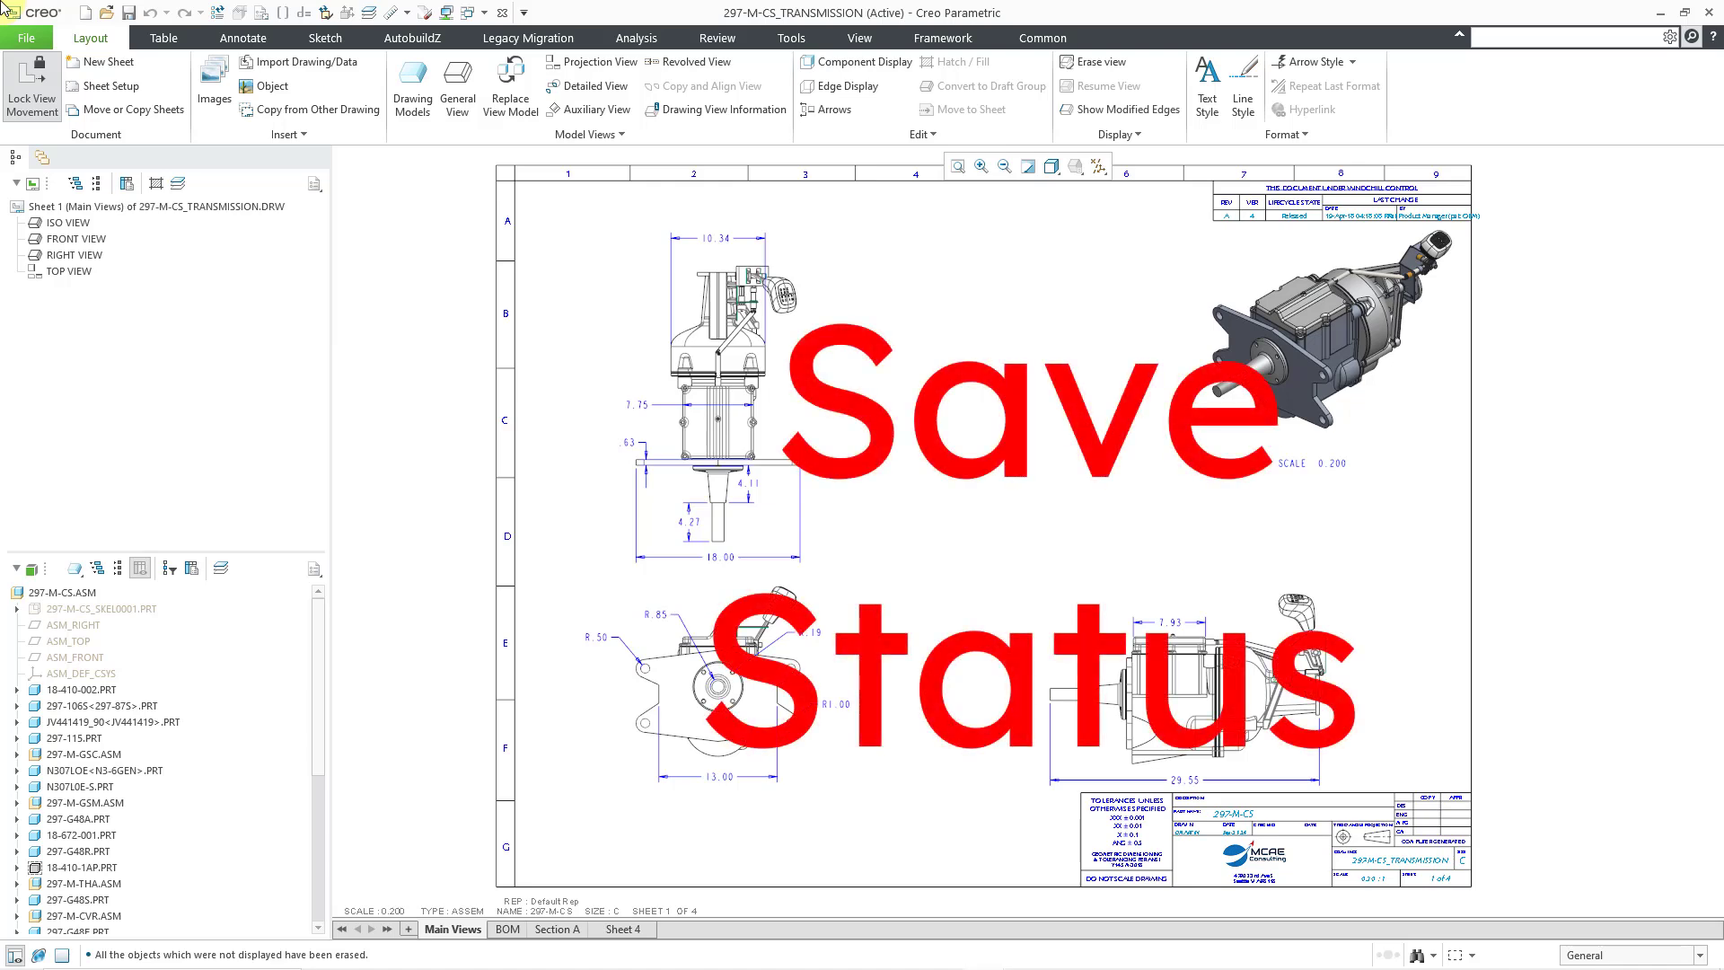
Switch the ribbon to the View tab for the 297-M-CS_TRANSMISSION drawing
{"action": "left_click", "coordinate": [858, 41]}
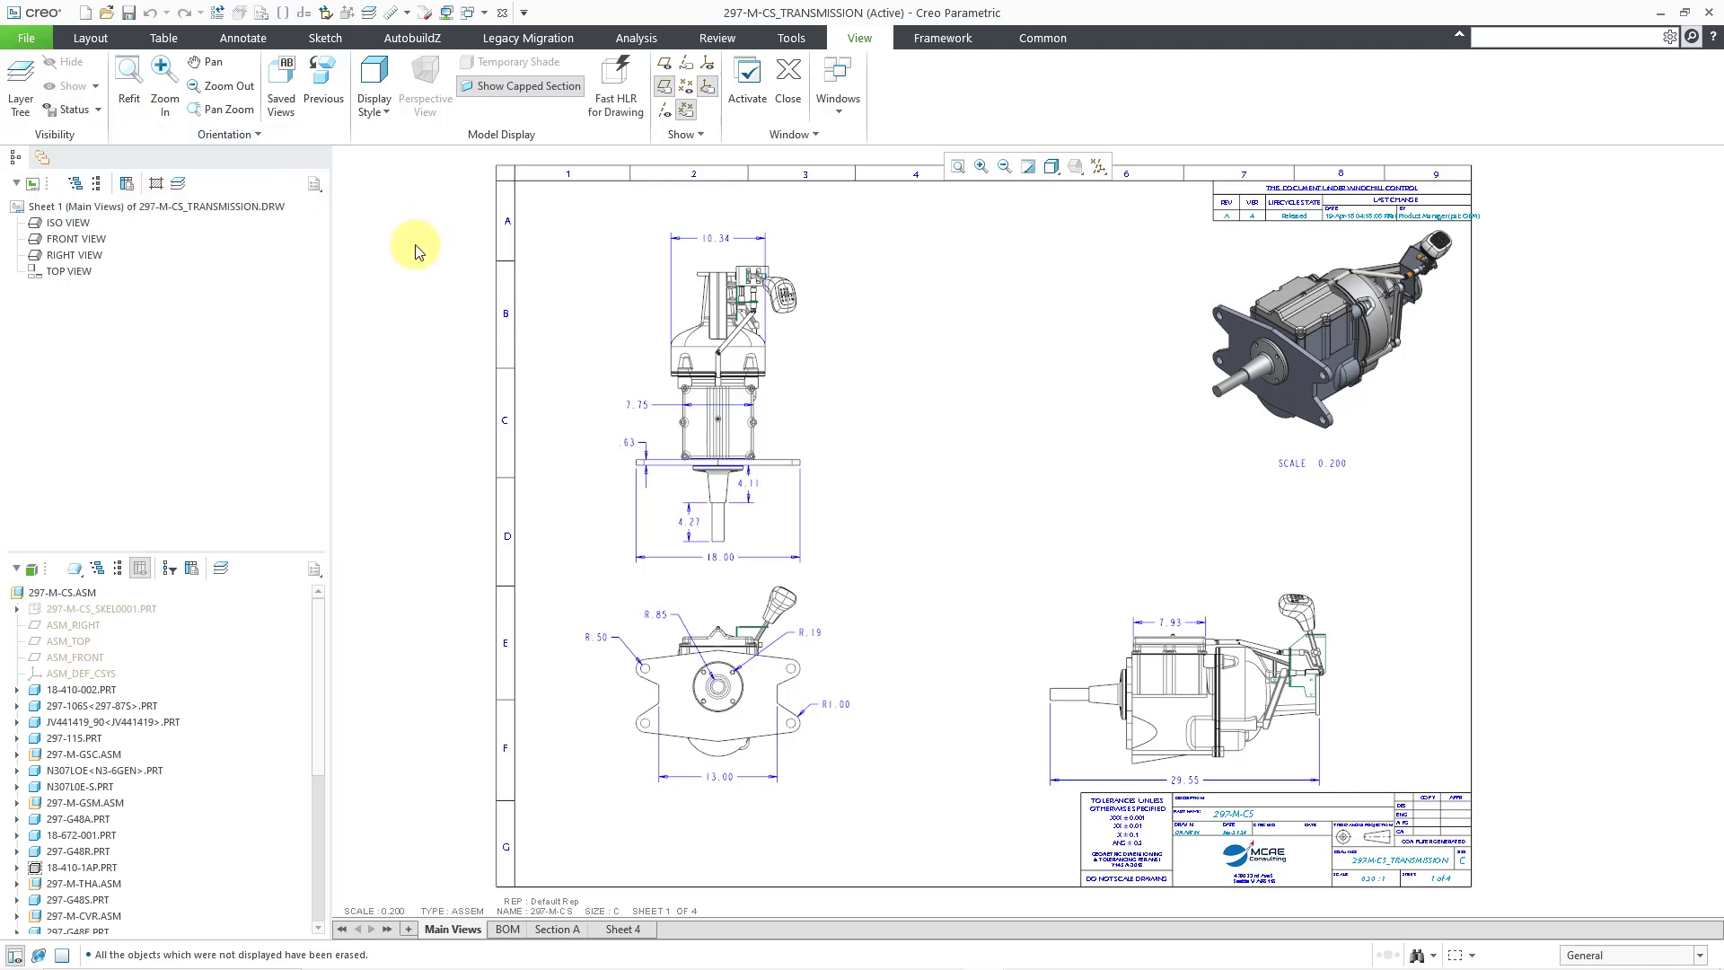
Show the floating Layer Tree, lengthen its list, save the layer status, then close it
{"action": "left_click", "coordinate": [179, 192]}
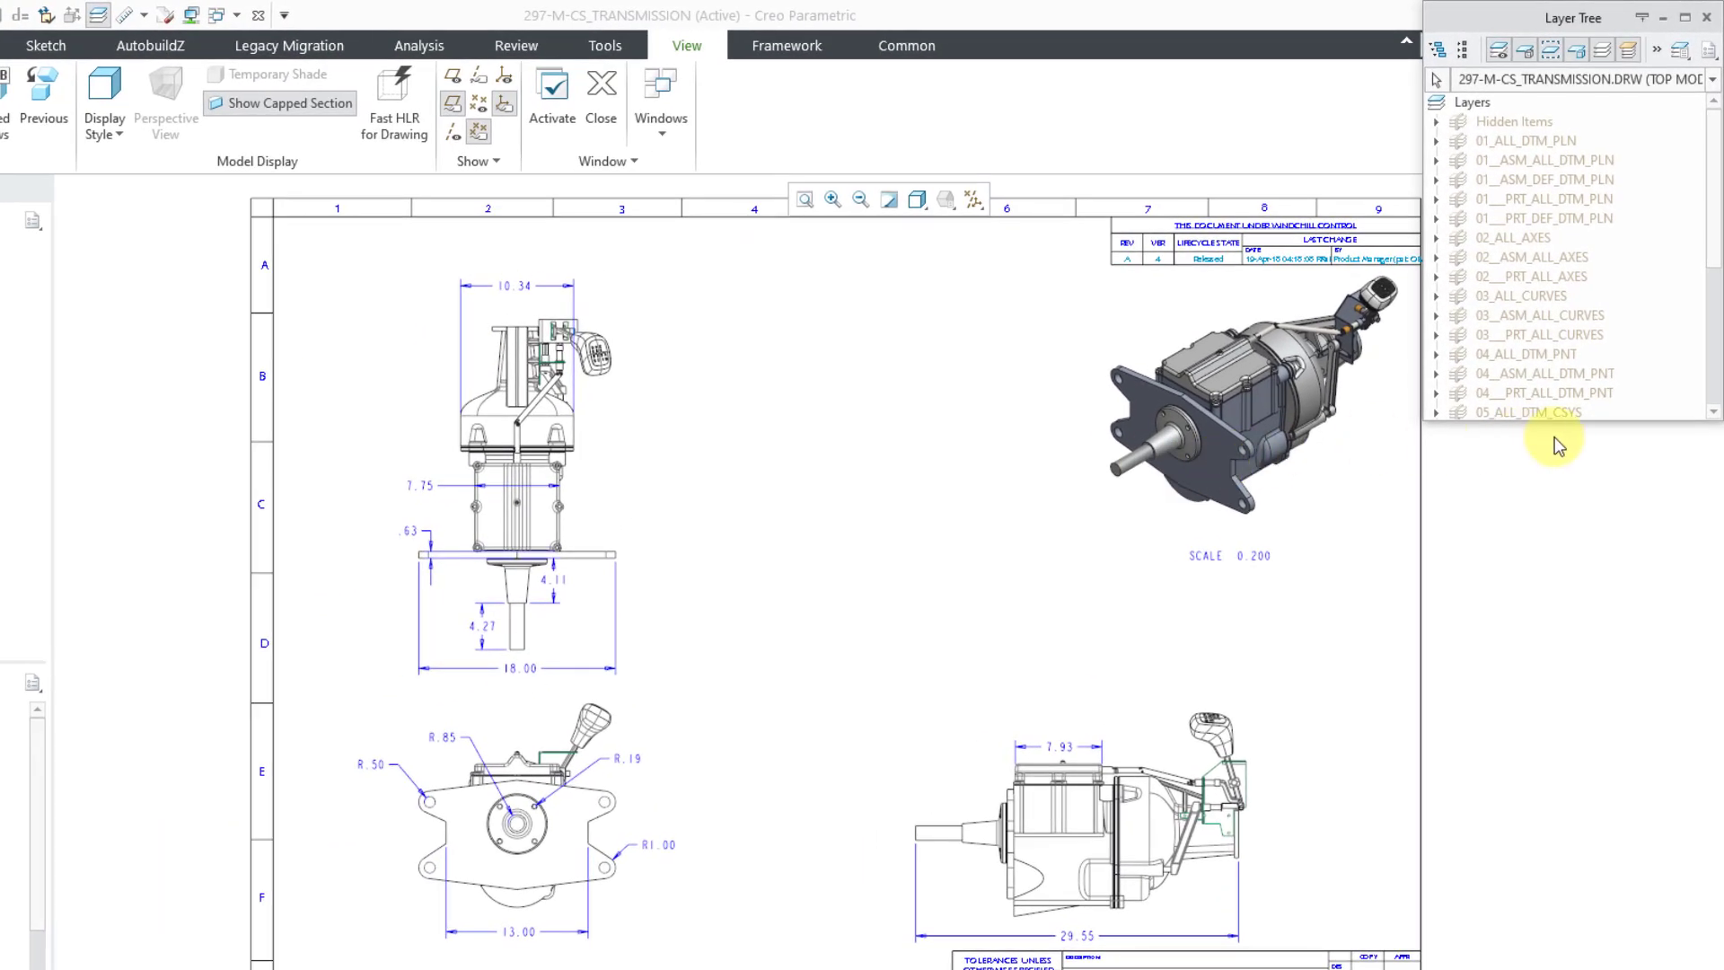
{"action": "left_click_drag", "start_coordinate": [1559, 419], "coordinate": [1542, 767]}
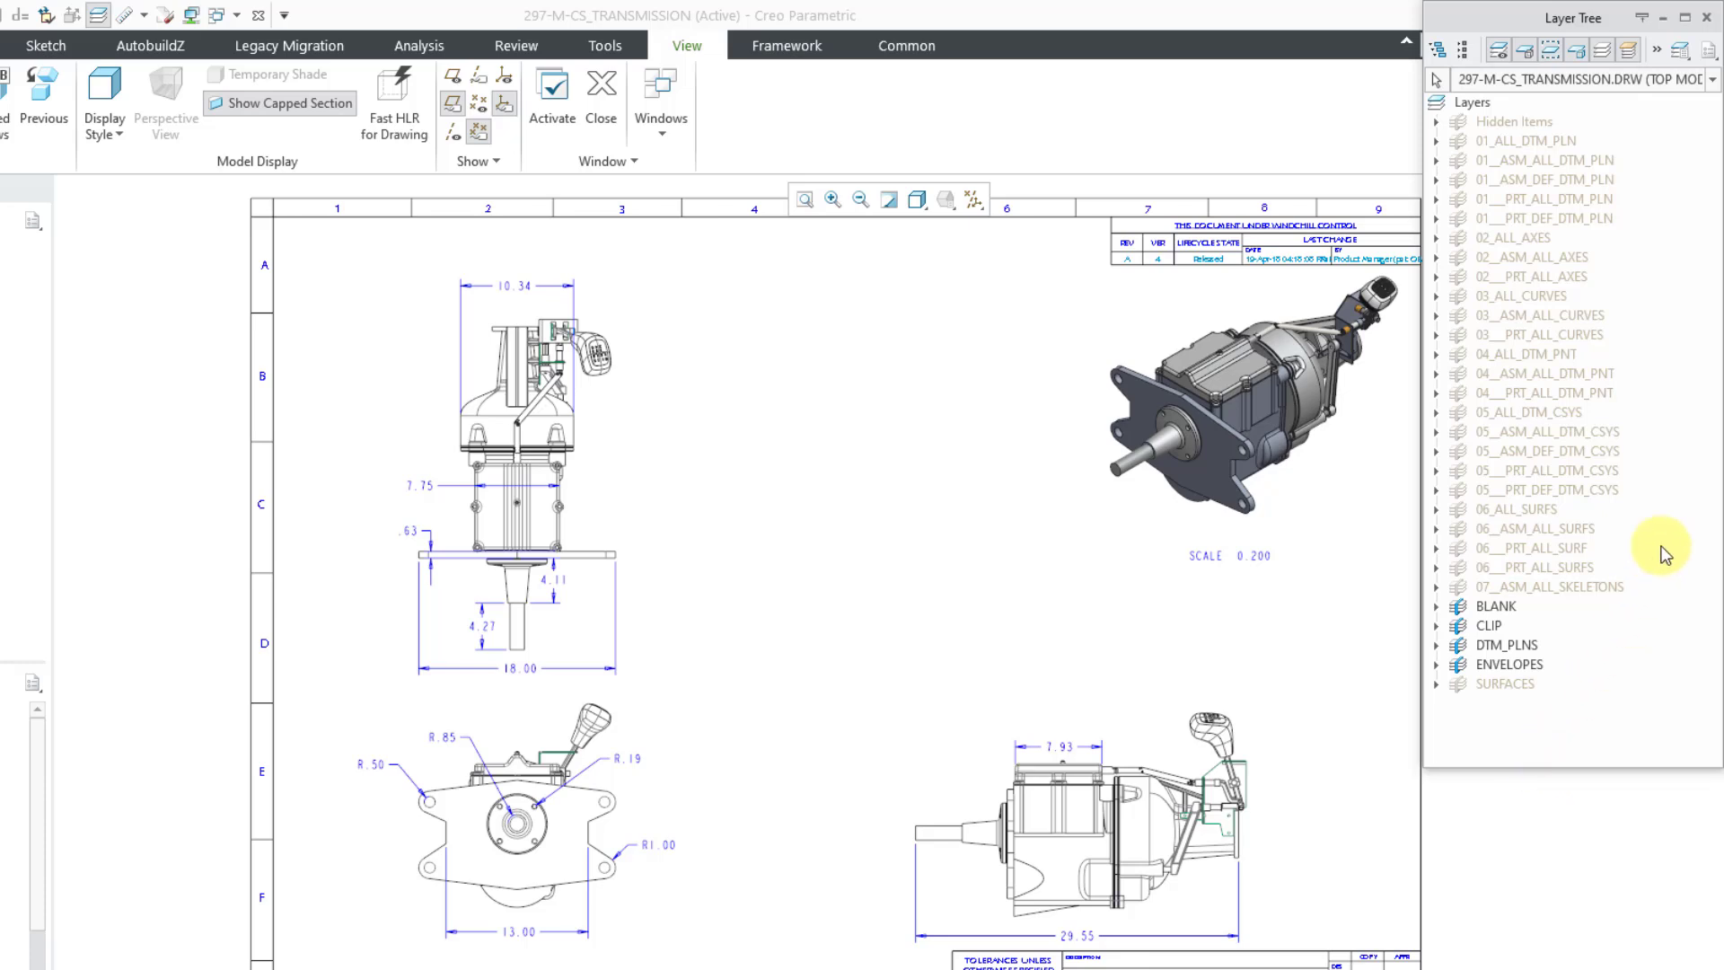
{"action": "right_click", "coordinate": [1643, 373]}
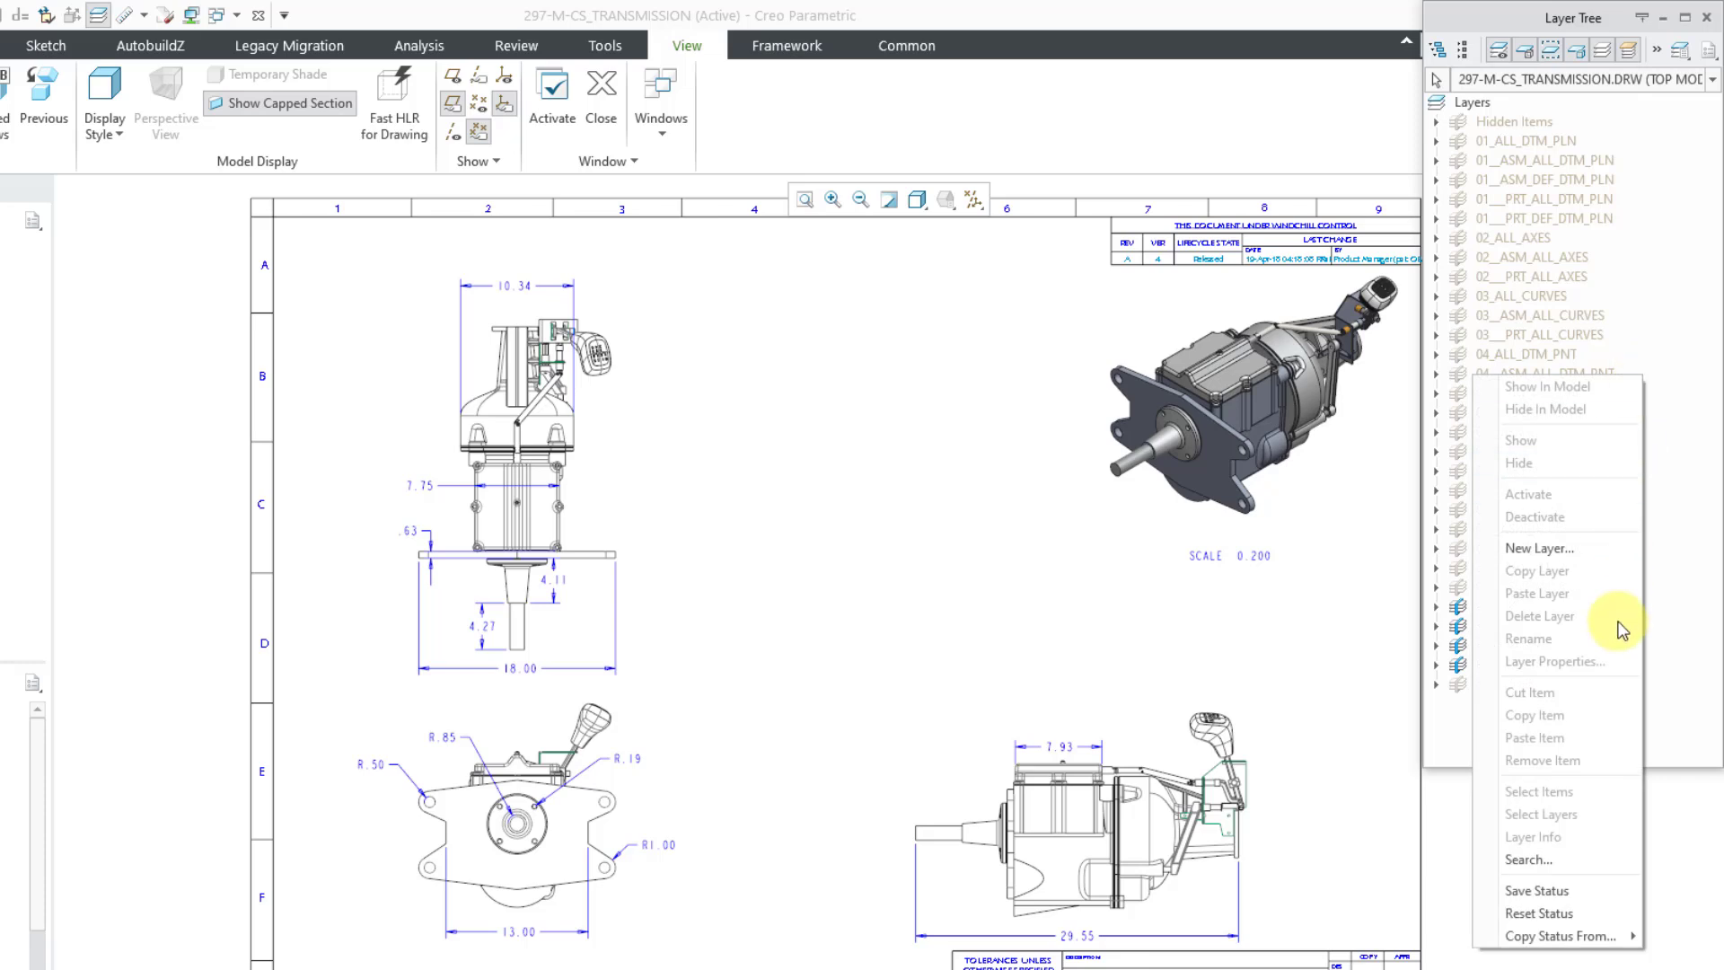
{"action": "left_click", "coordinate": [1597, 892]}
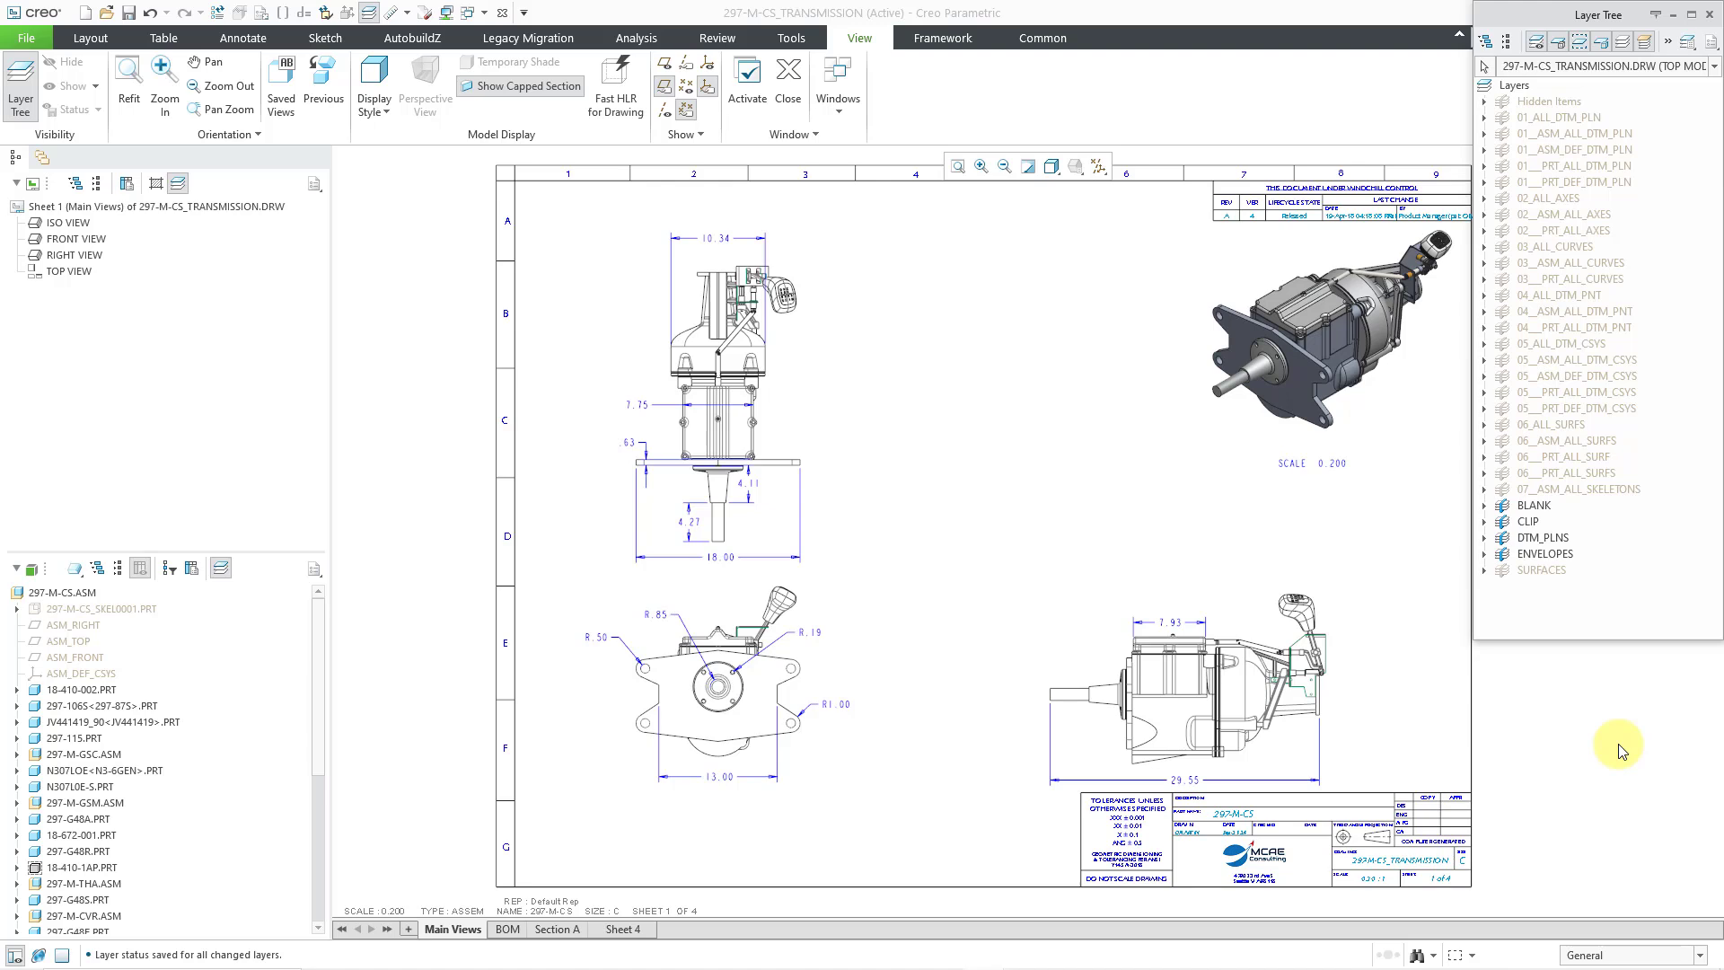
{"action": "left_click", "coordinate": [1710, 15]}
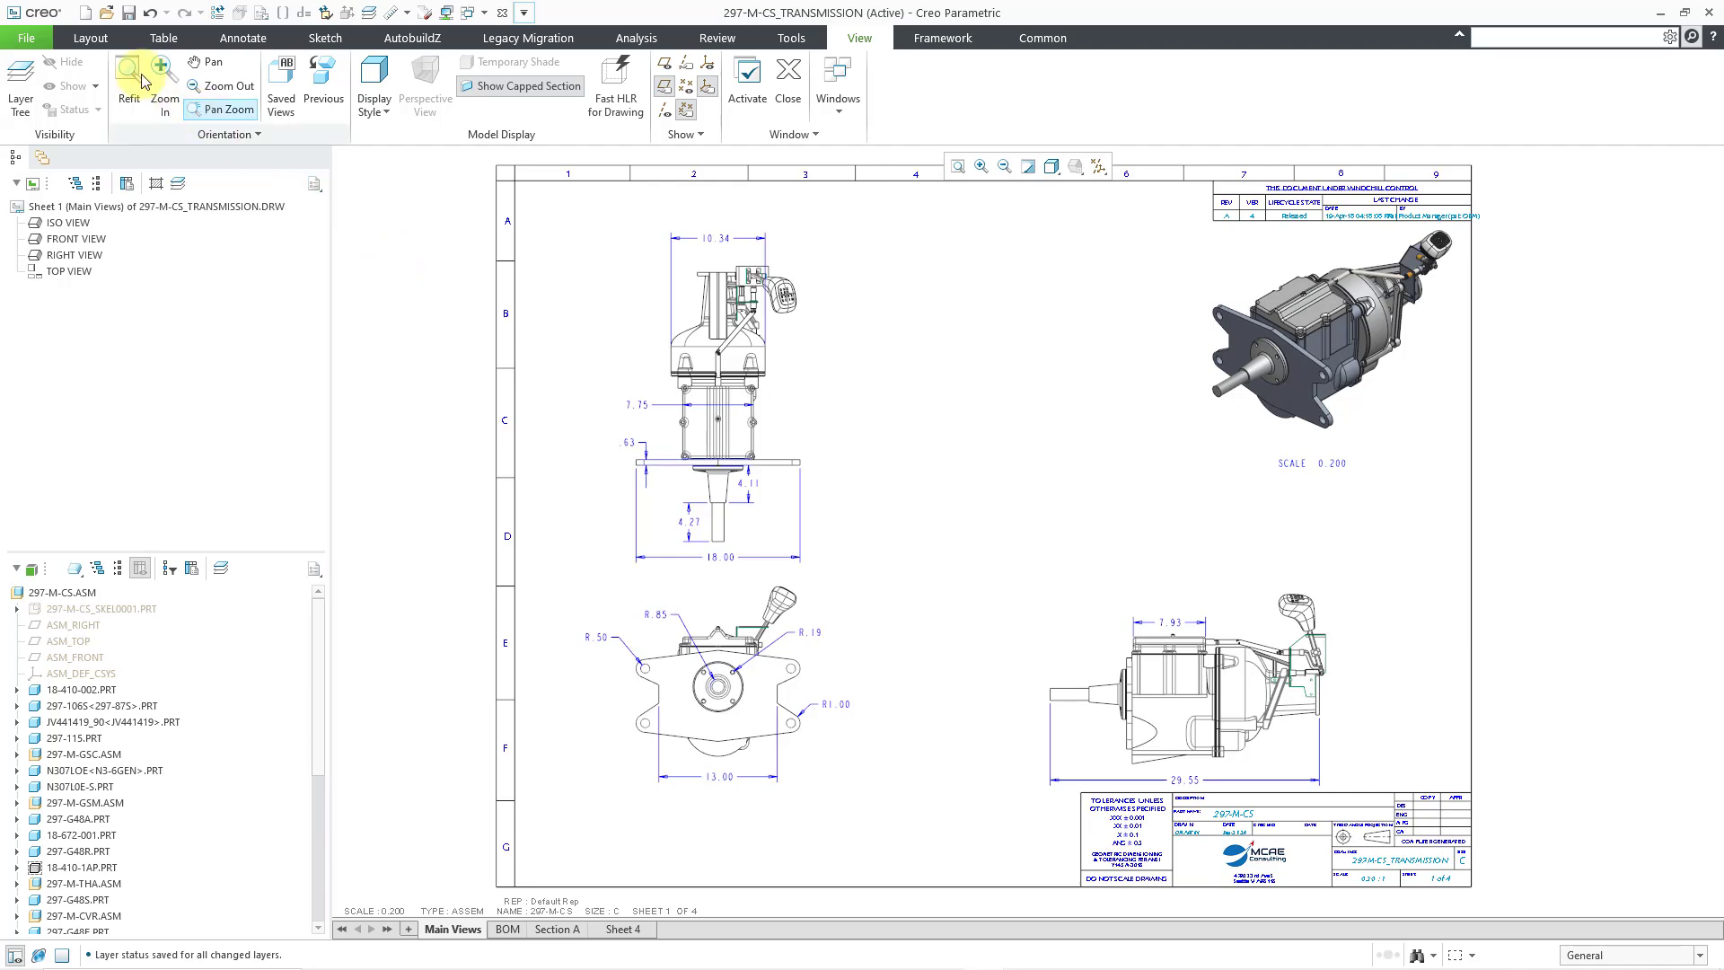
Open the drawing's Detail Options from File > Prepare > Drawing Properties
{"action": "left_click", "coordinate": [36, 40]}
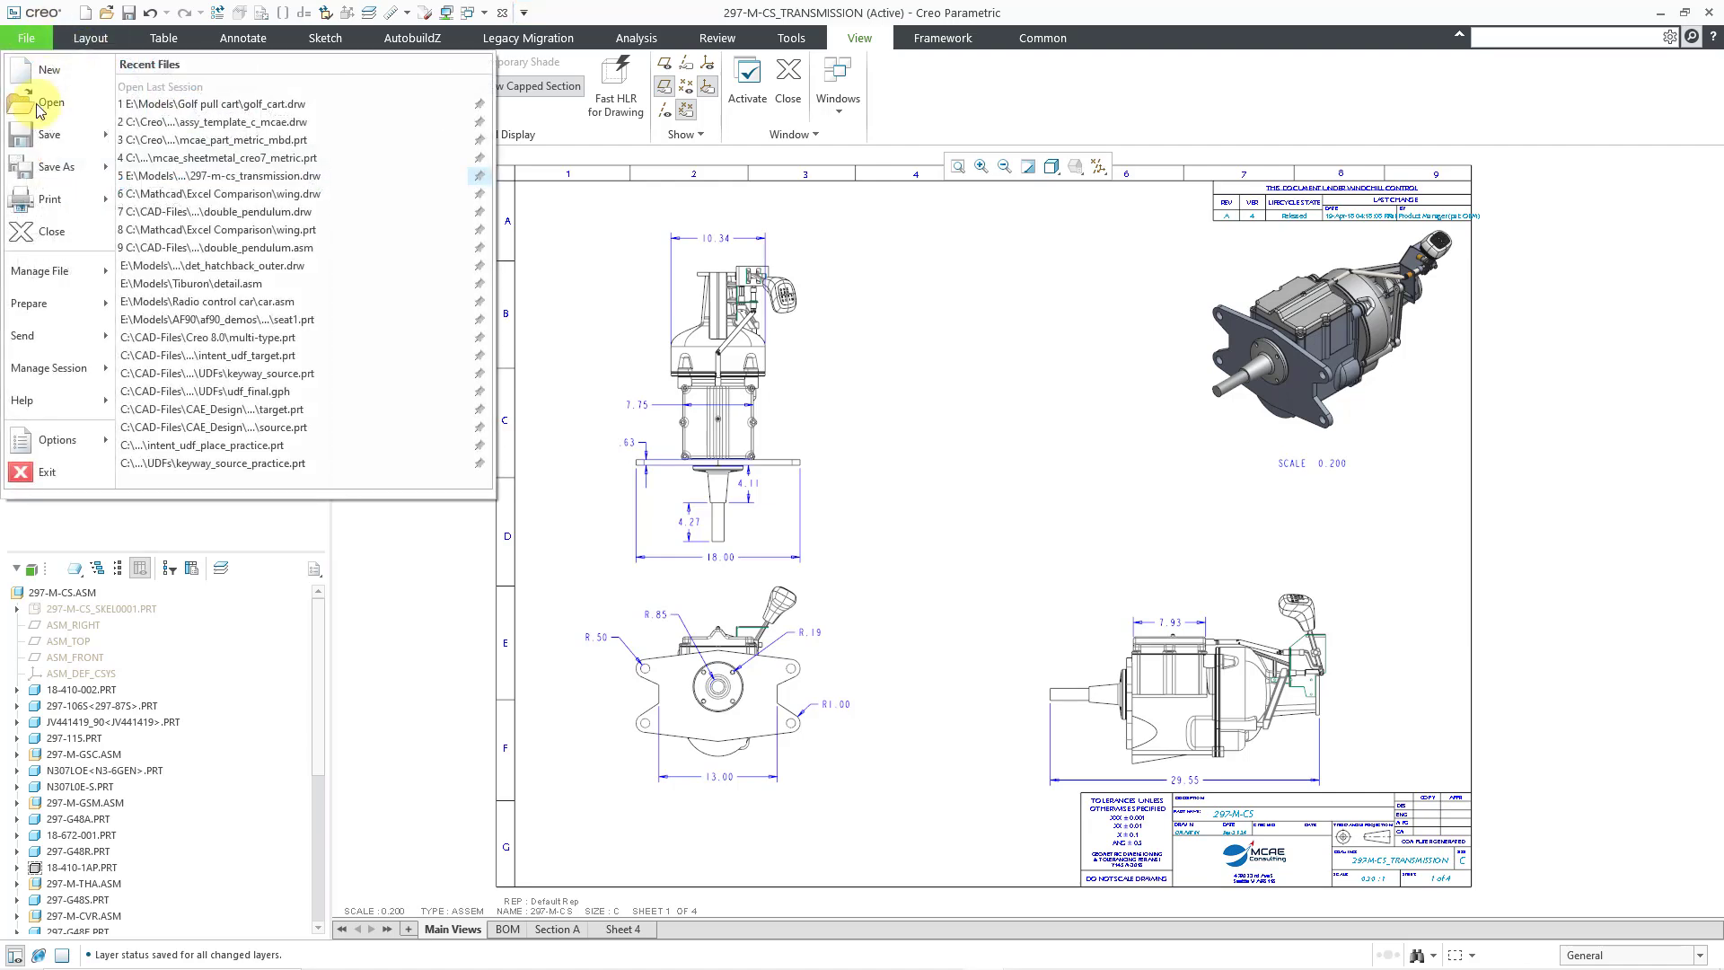
{"action": "mouse_move", "coordinate": [63, 302]}
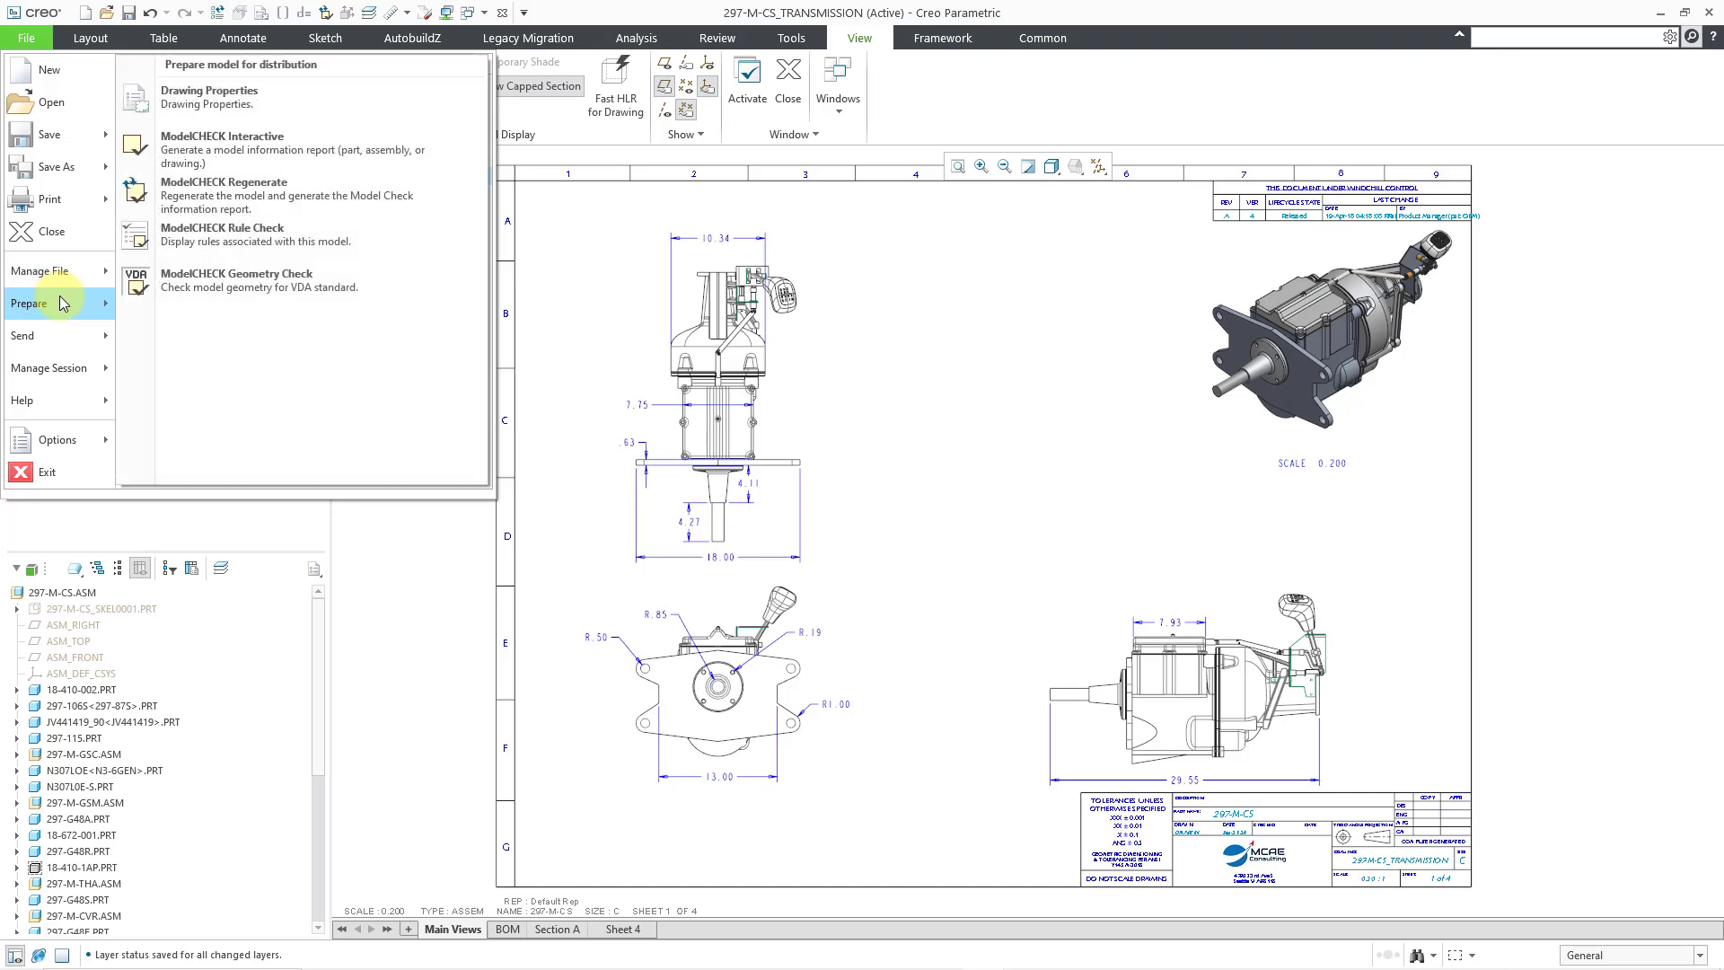
{"action": "left_click", "coordinate": [250, 97]}
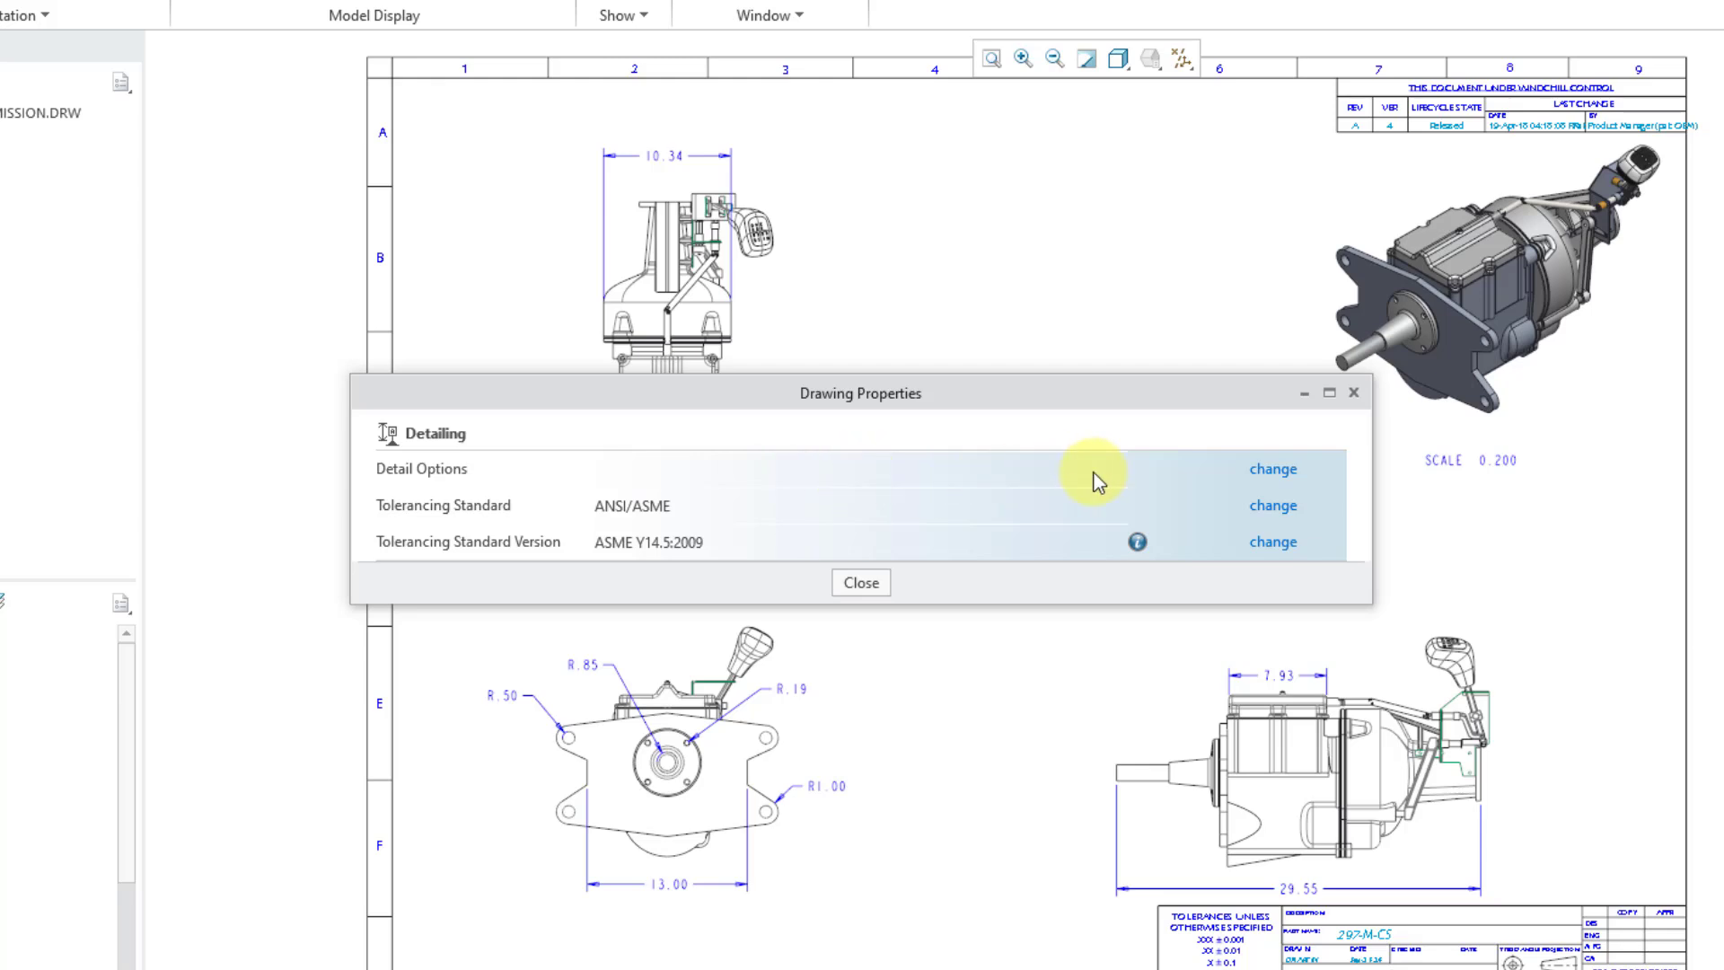
{"action": "left_click", "coordinate": [1273, 470]}
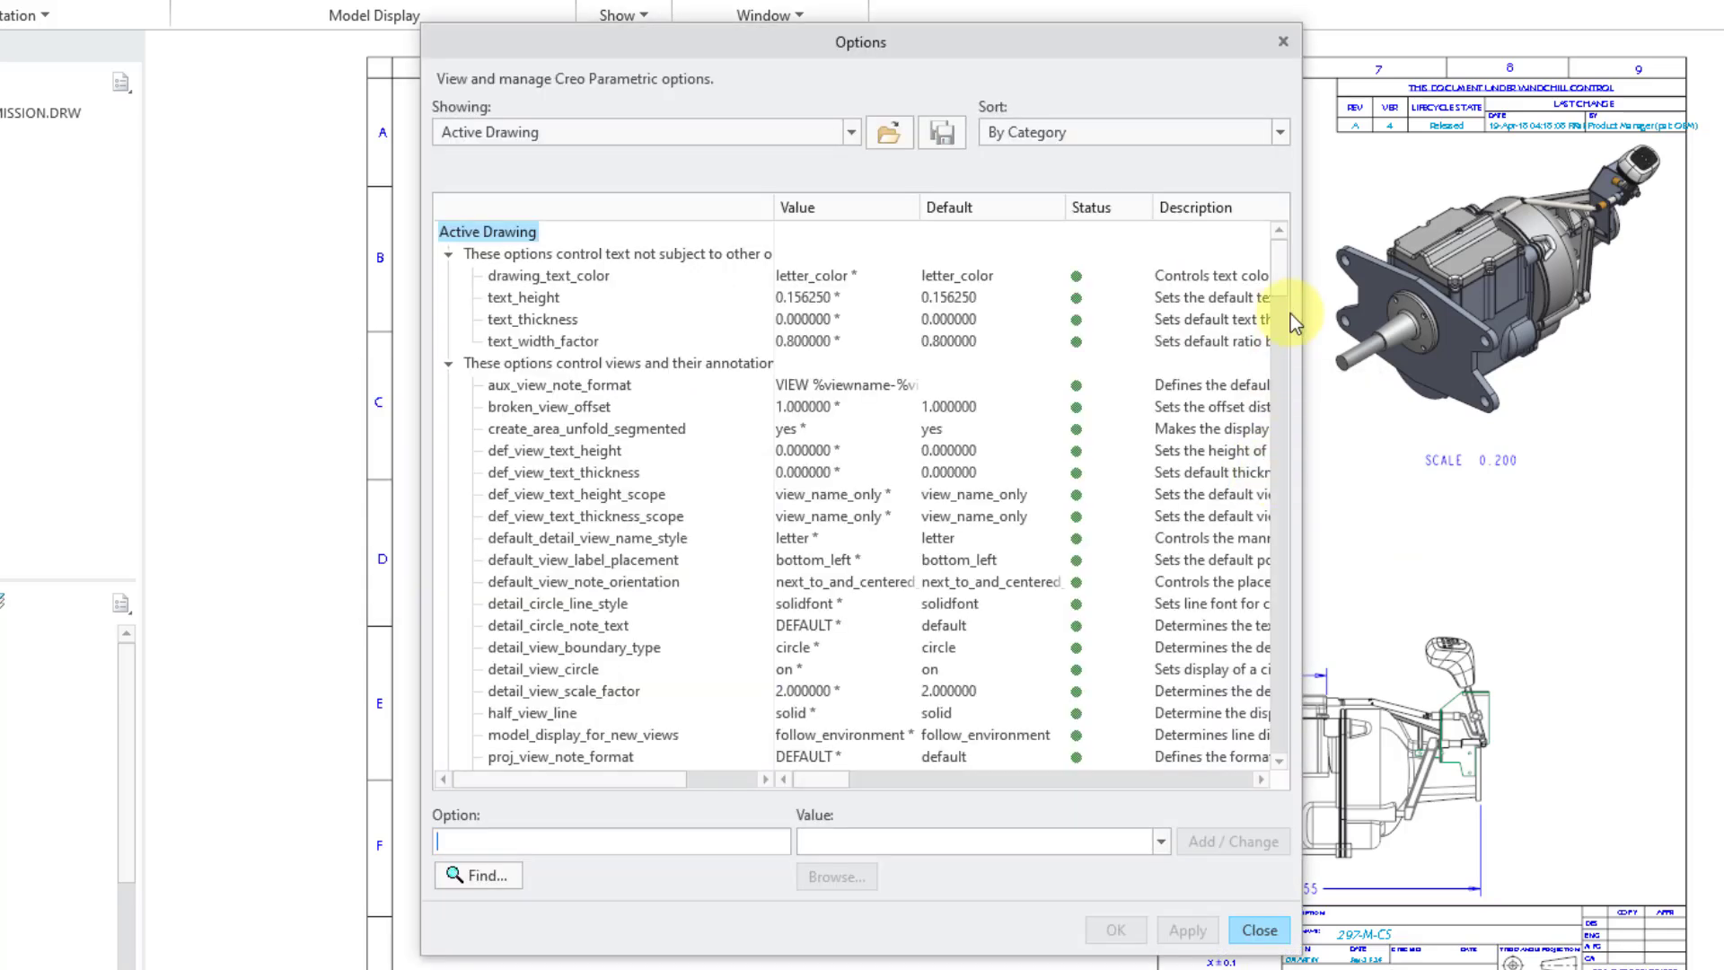
Collapse Miscellaneous options and select draw_layer_overrides_model, currently set to no
{"action": "left_click_drag", "start_coordinate": [1275, 384], "coordinate": [1280, 745]}
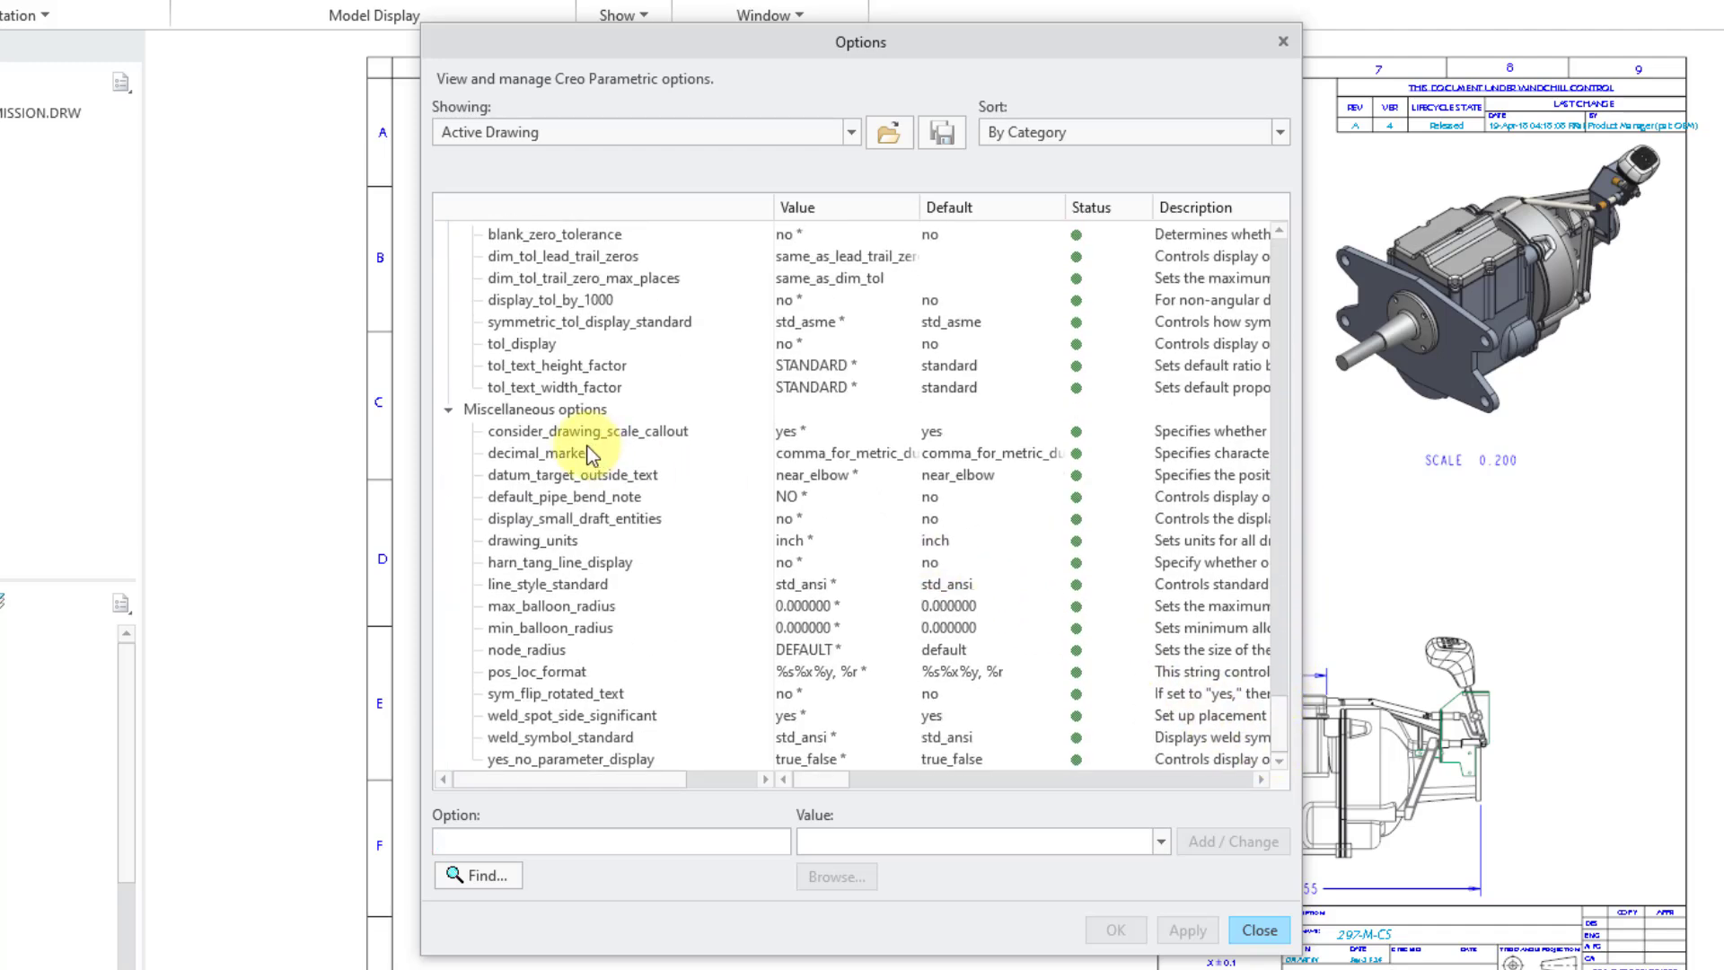
{"action": "left_click", "coordinate": [449, 411]}
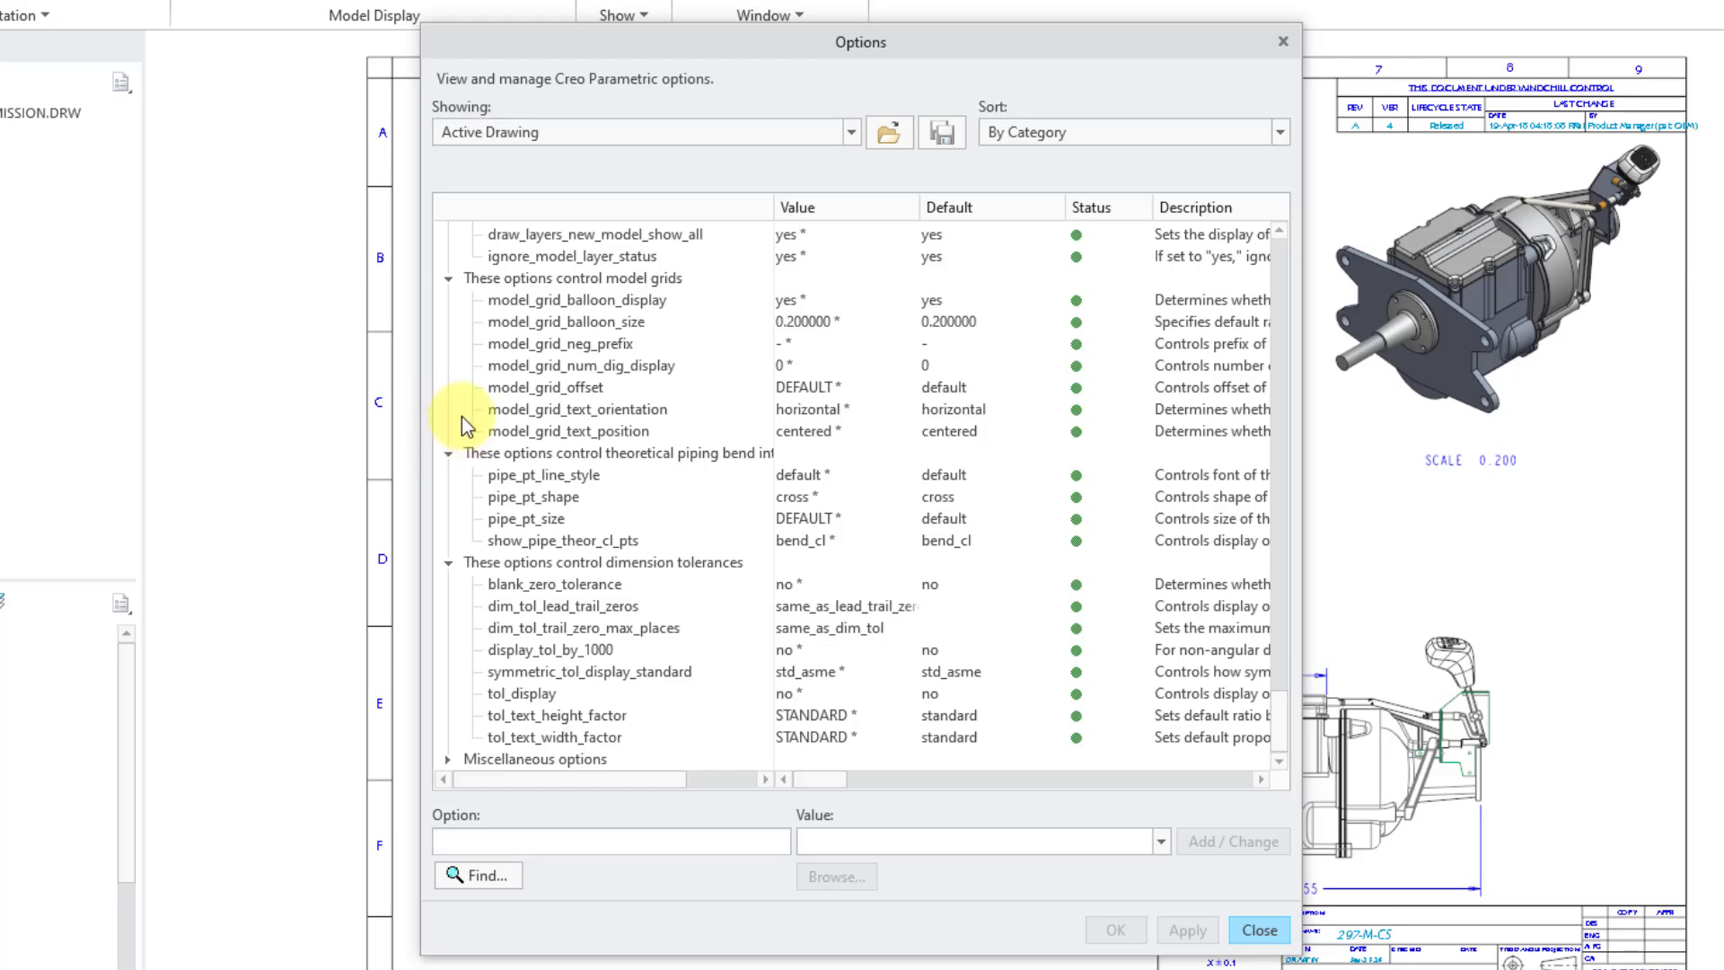
{"action": "scroll", "coordinate": [503, 403], "scroll_direction": "up", "scroll_amount": 2}
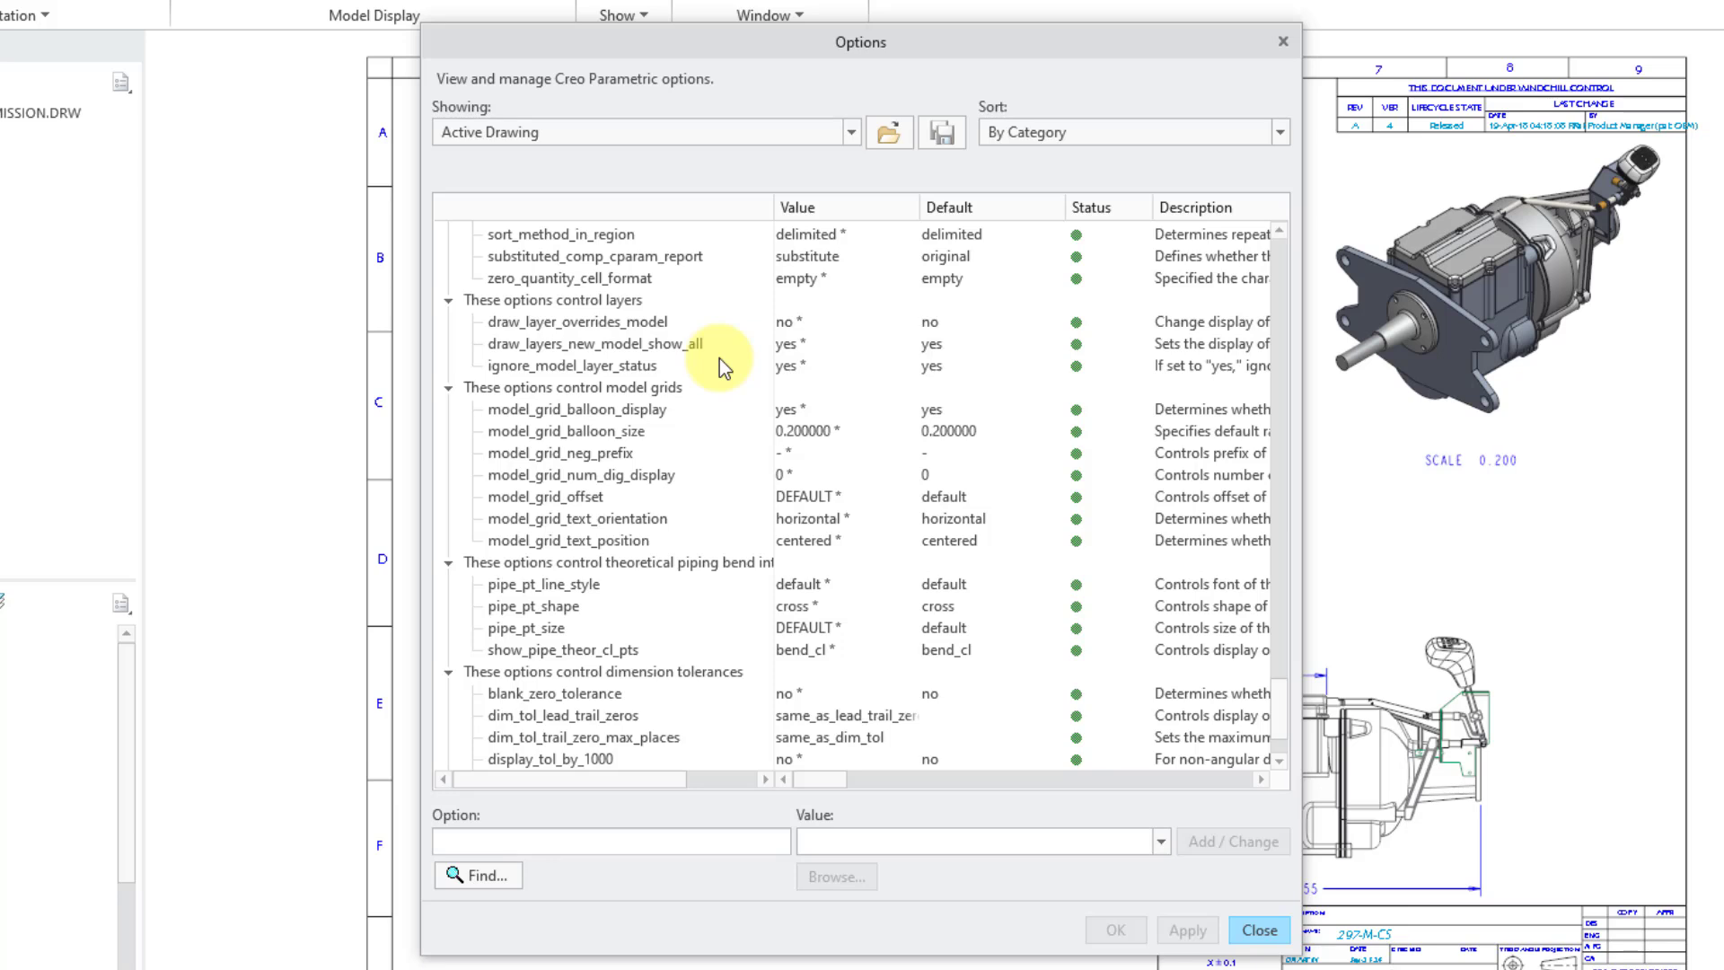
{"action": "left_click", "coordinate": [666, 331]}
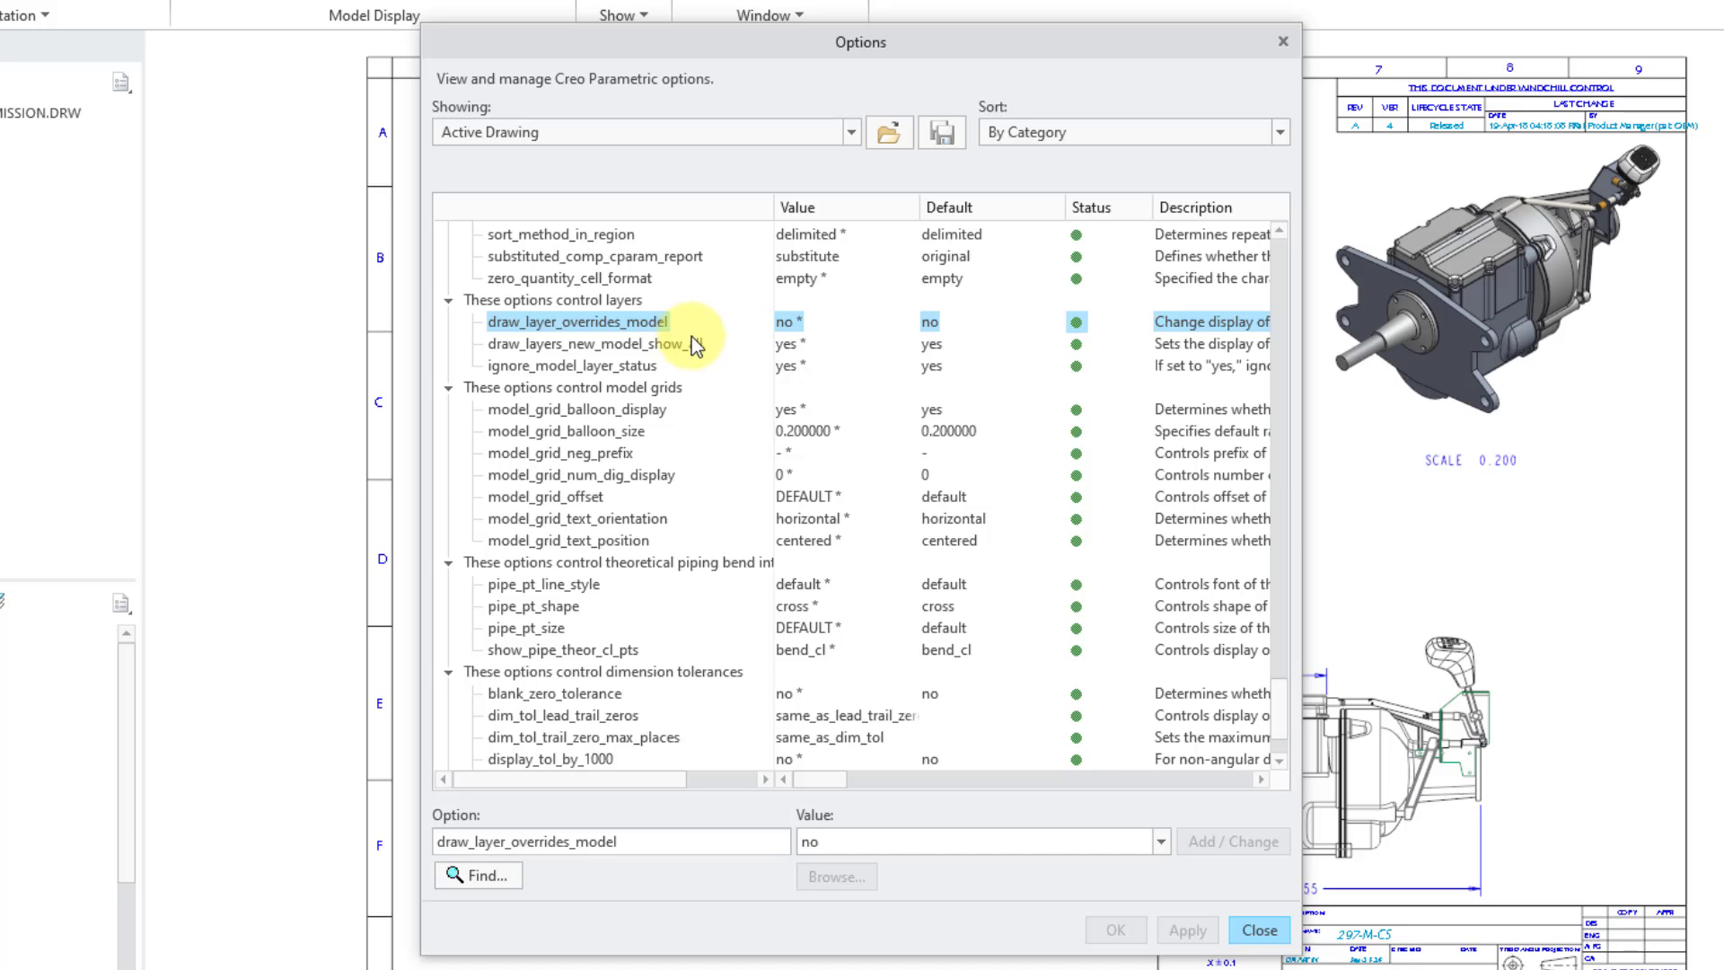
Review ignore_model_layer_status and draw_layers_new_model_show_all, keep both at yes, and close the options
{"action": "left_click", "coordinate": [633, 369]}
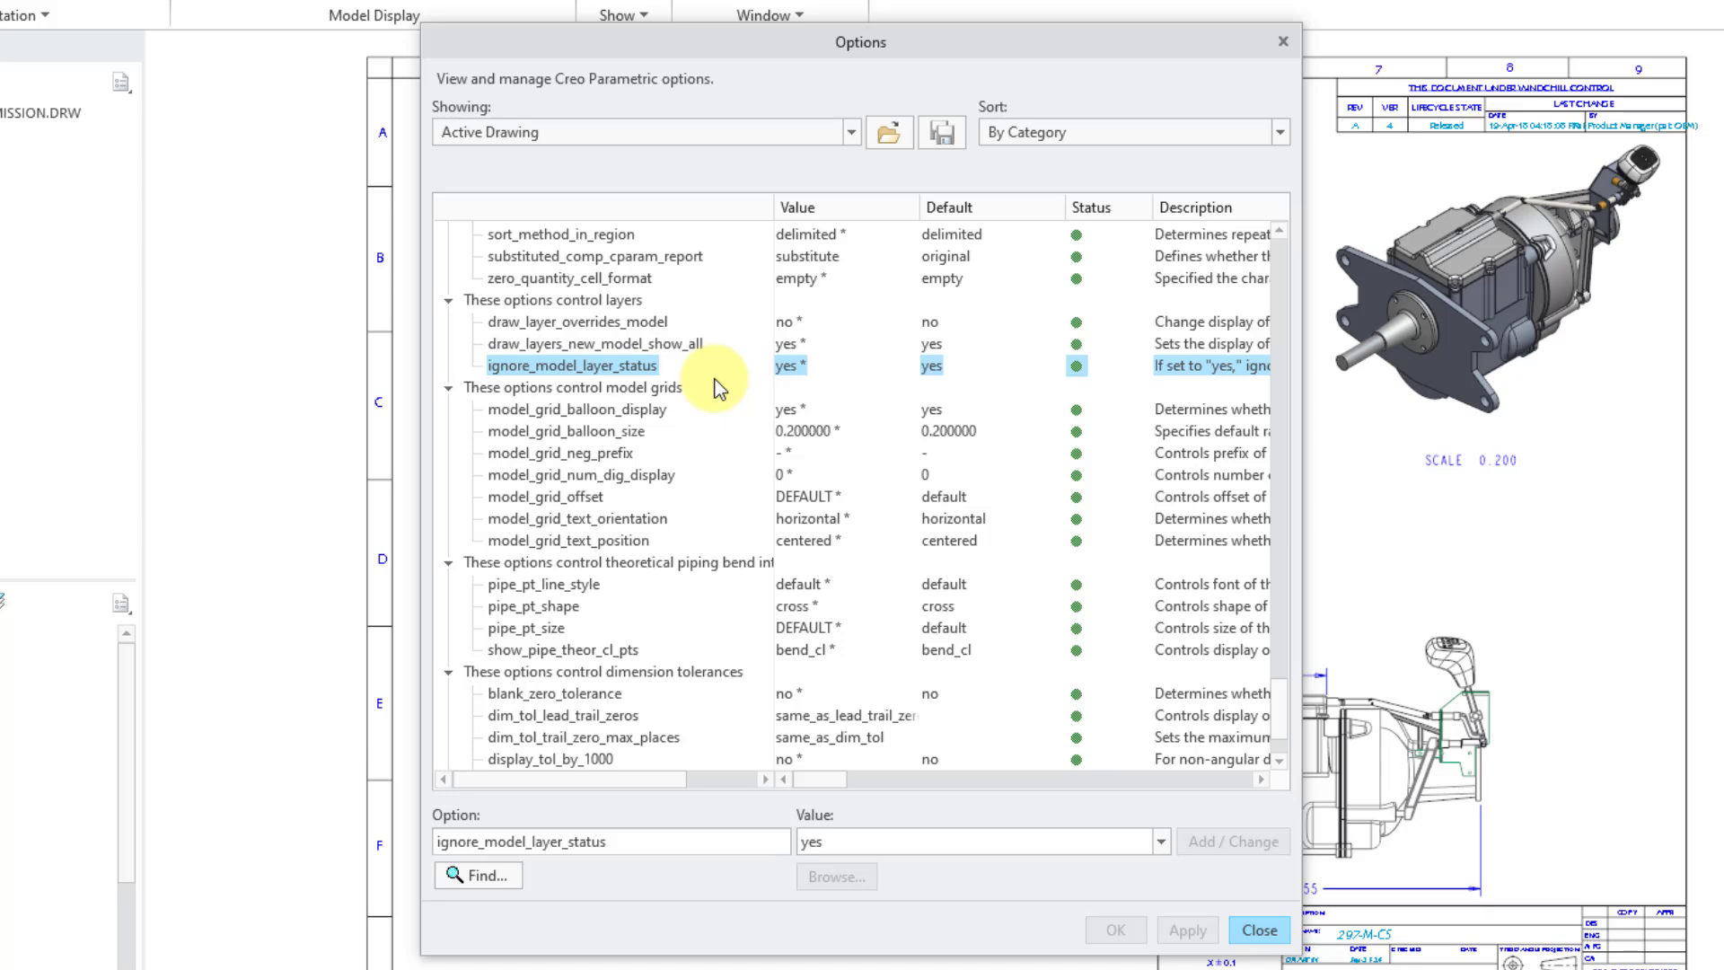
{"action": "left_click", "coordinate": [671, 342]}
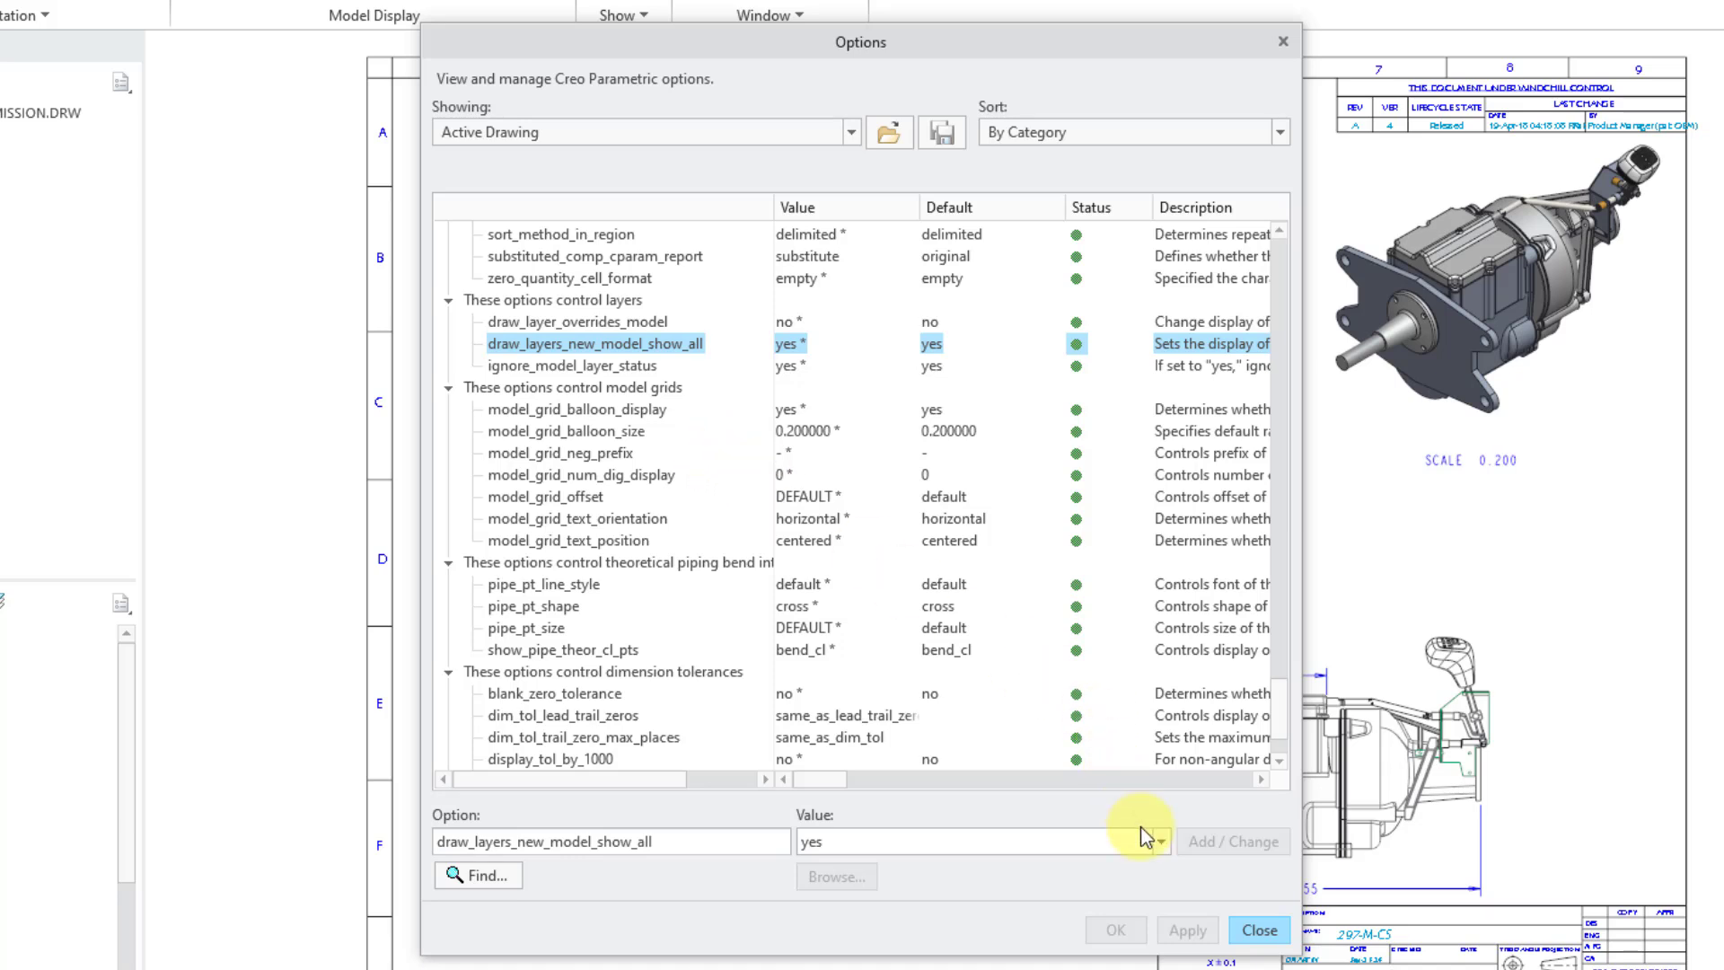
{"action": "left_click", "coordinate": [1160, 842]}
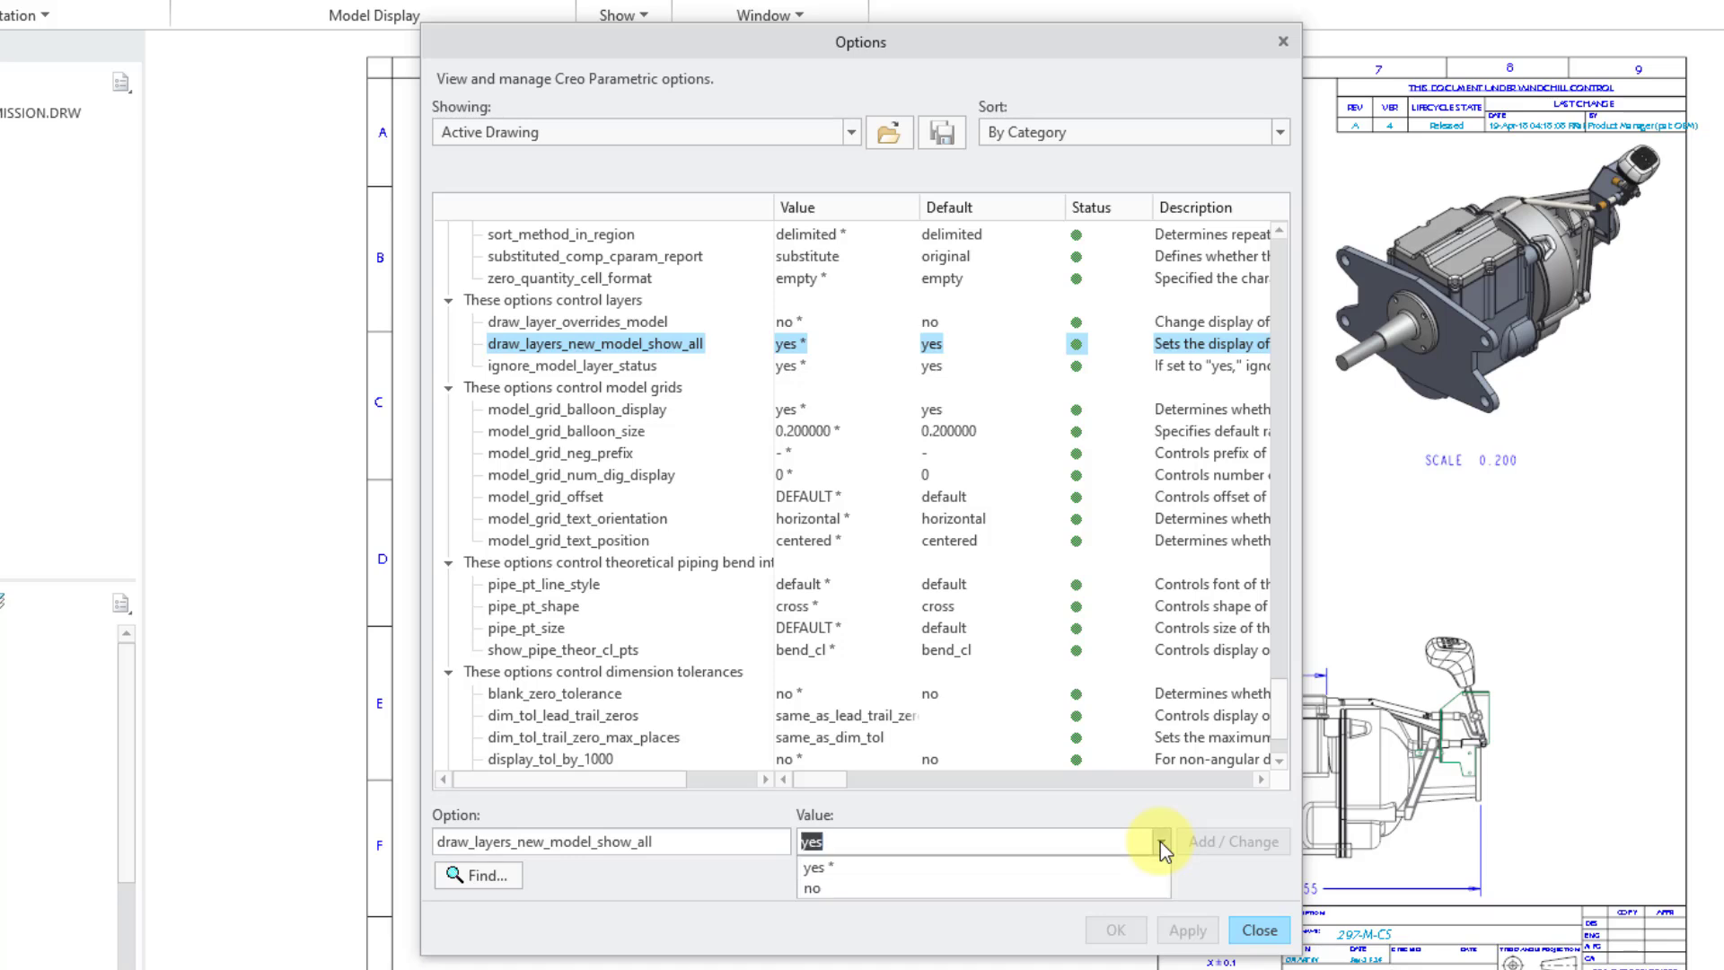
{"action": "left_click", "coordinate": [1208, 871]}
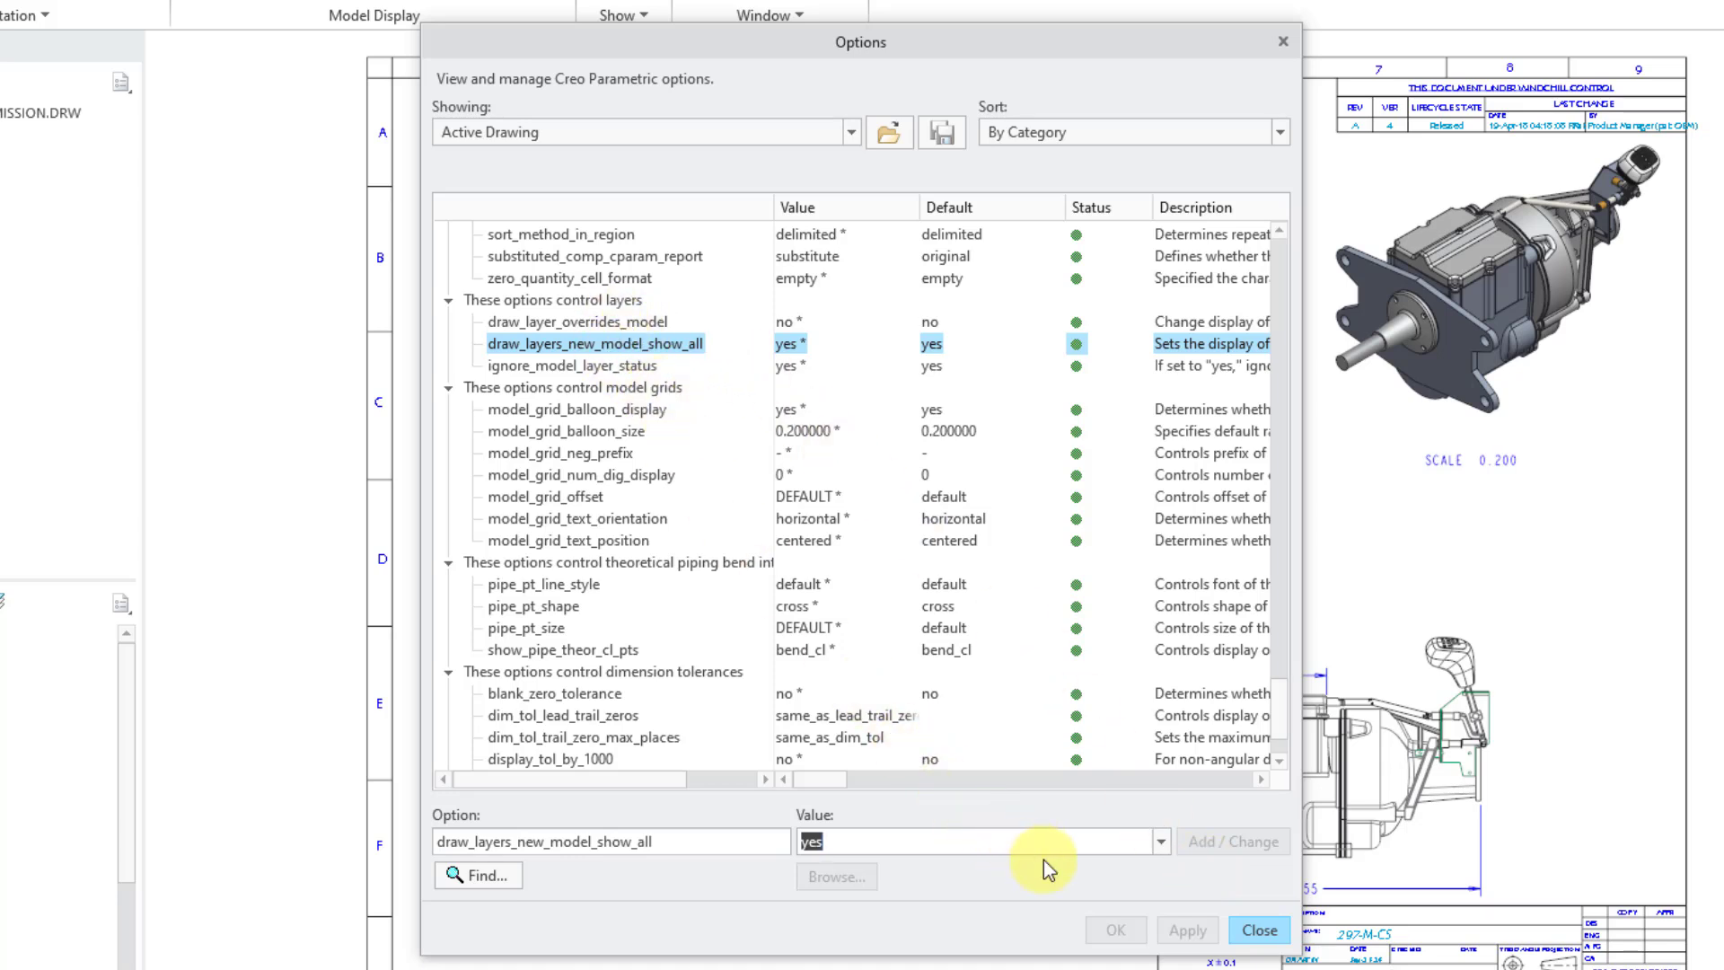
{"action": "left_click", "coordinate": [1257, 931]}
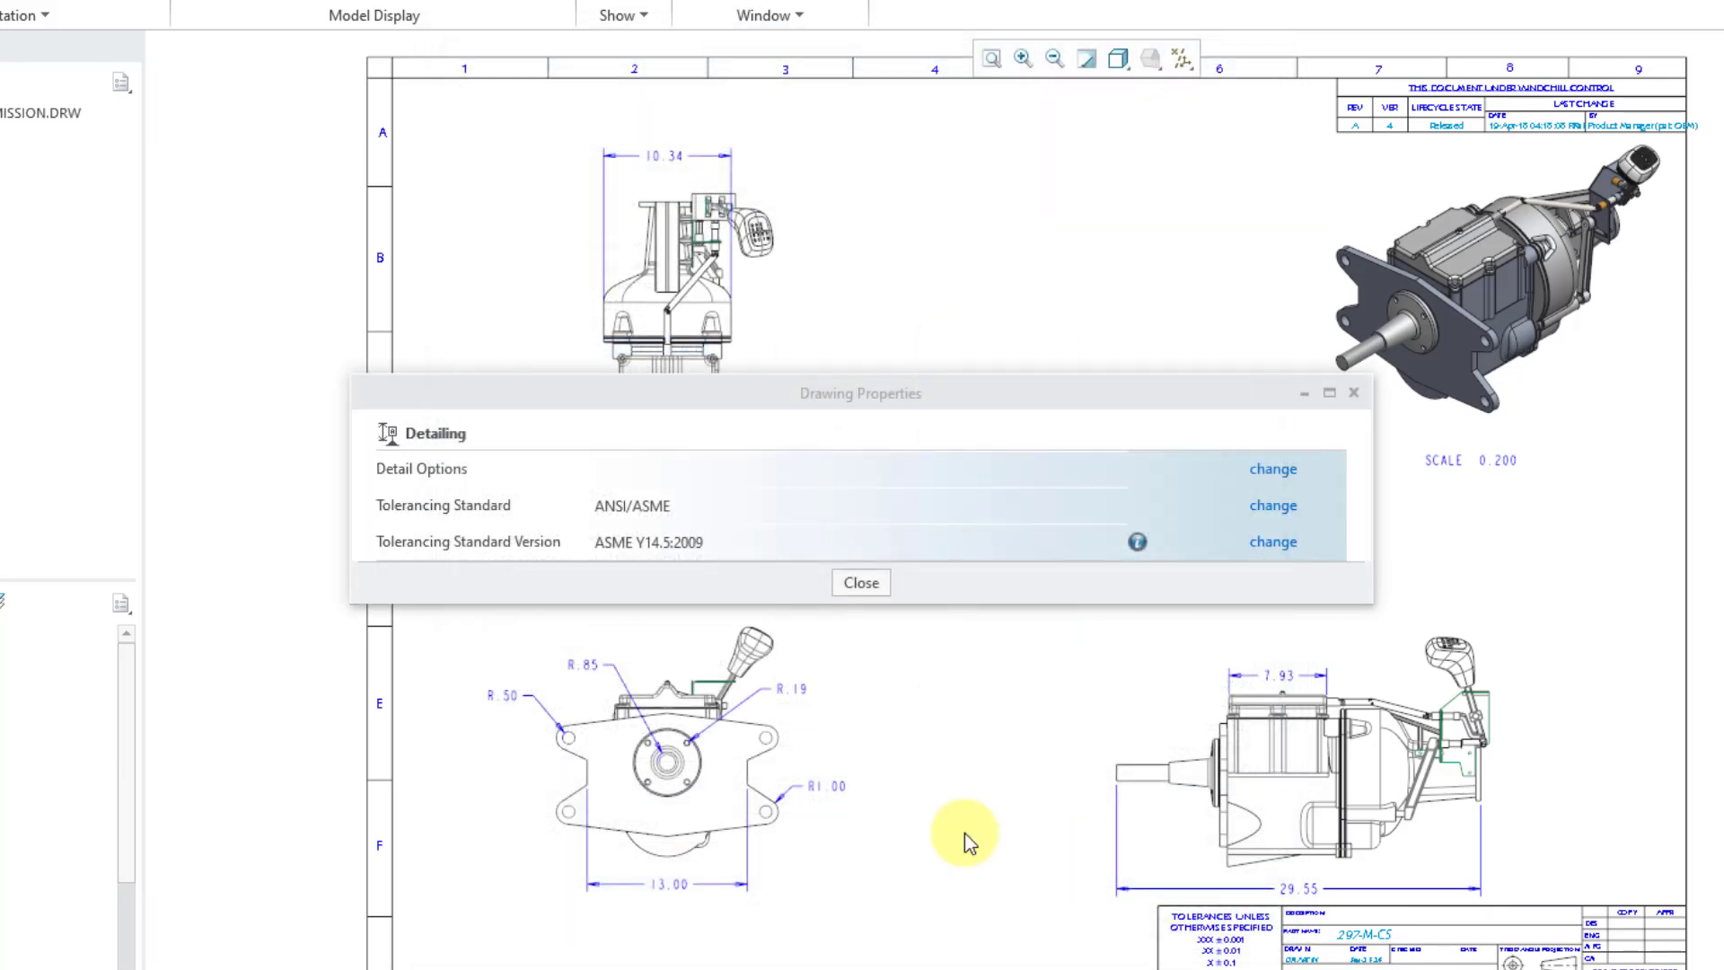
Close Drawing Properties and show the Layer Tree's Layer Status Control settings
{"action": "left_click", "coordinate": [862, 553]}
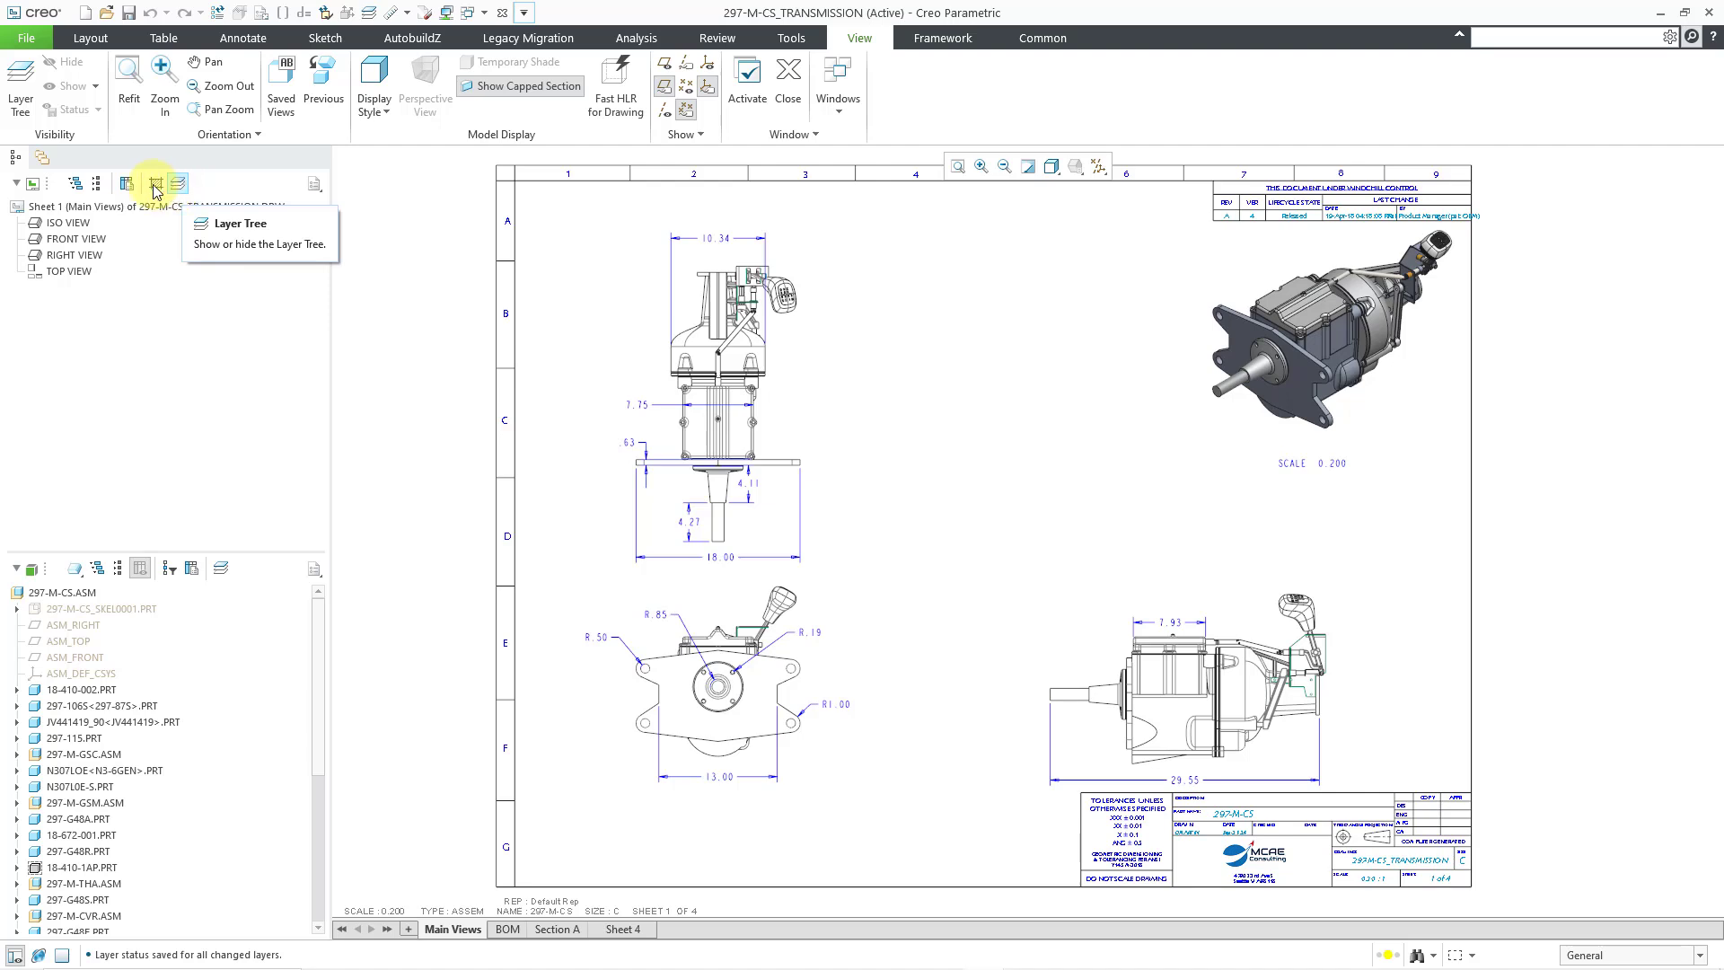
{"action": "left_click", "coordinate": [16, 124]}
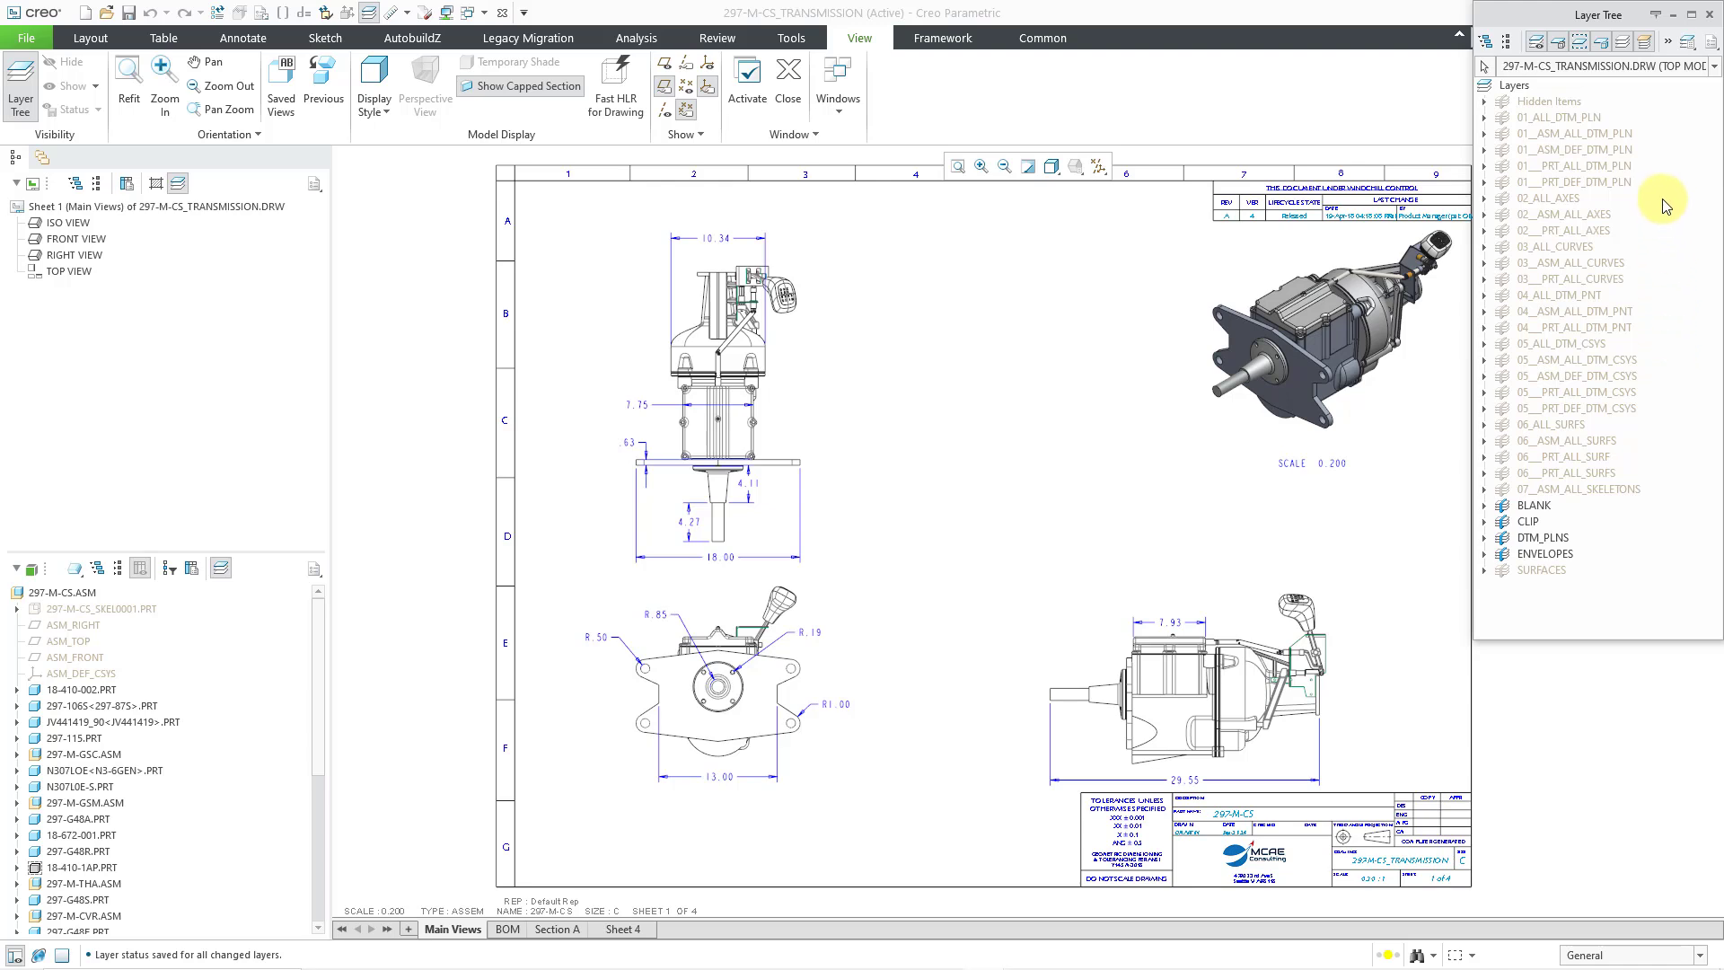
{"action": "left_click", "coordinate": [1713, 50]}
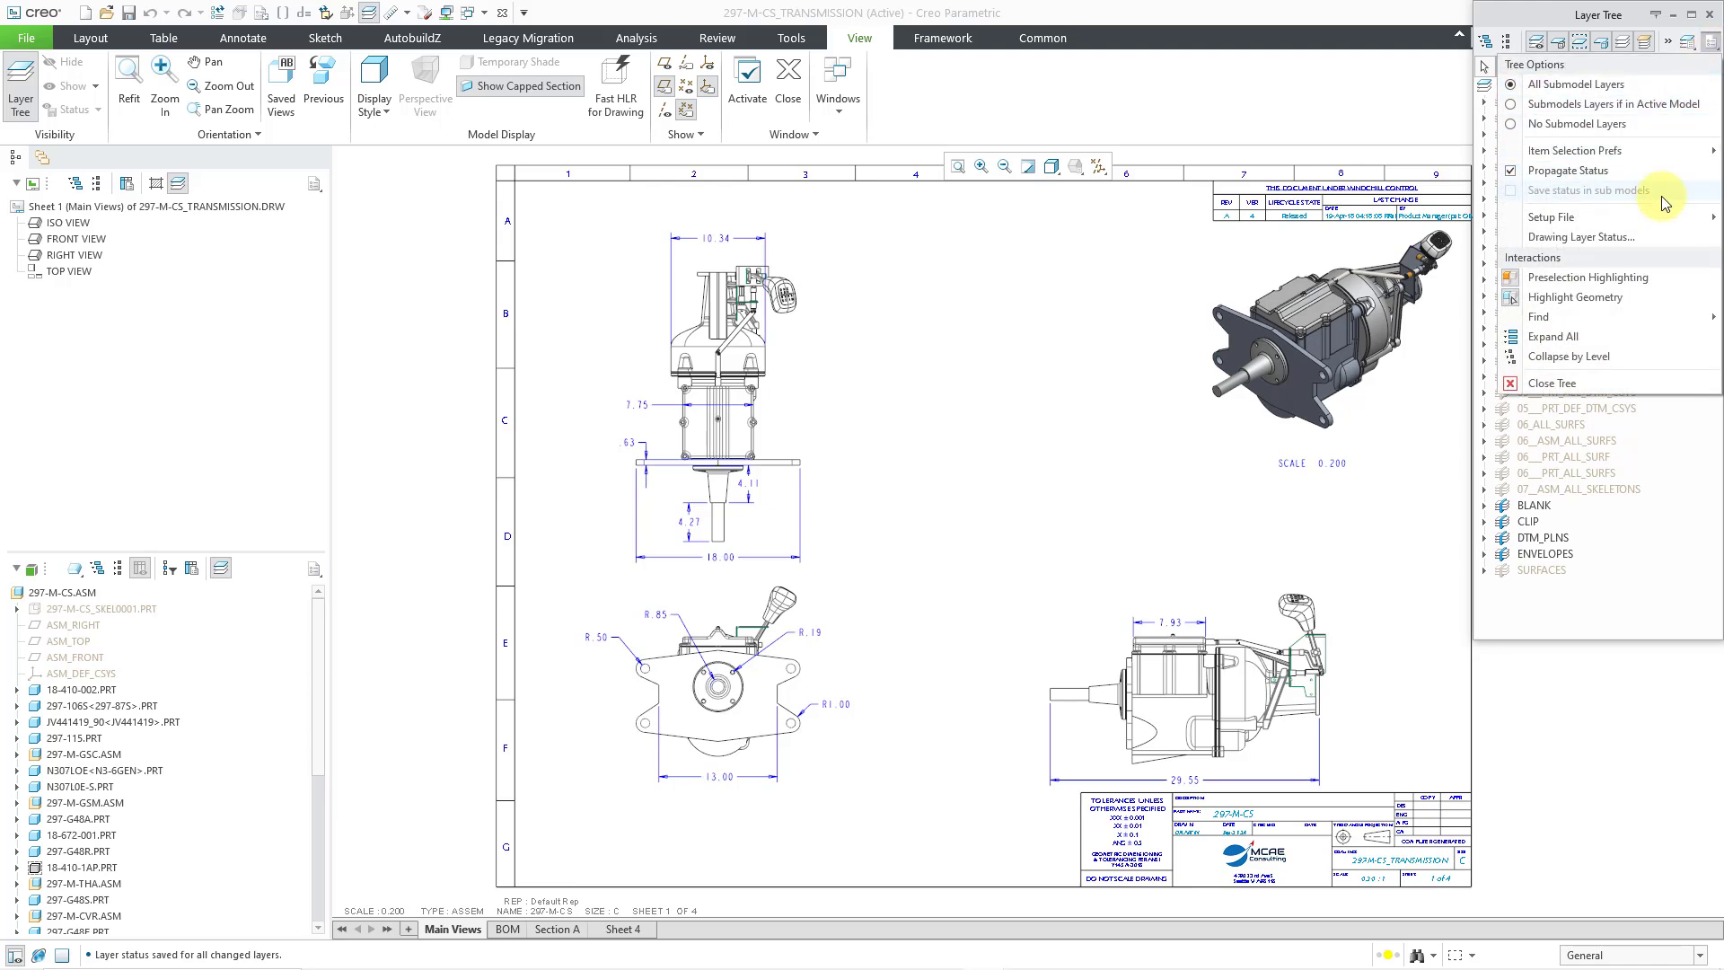
{"action": "left_click", "coordinate": [1630, 238]}
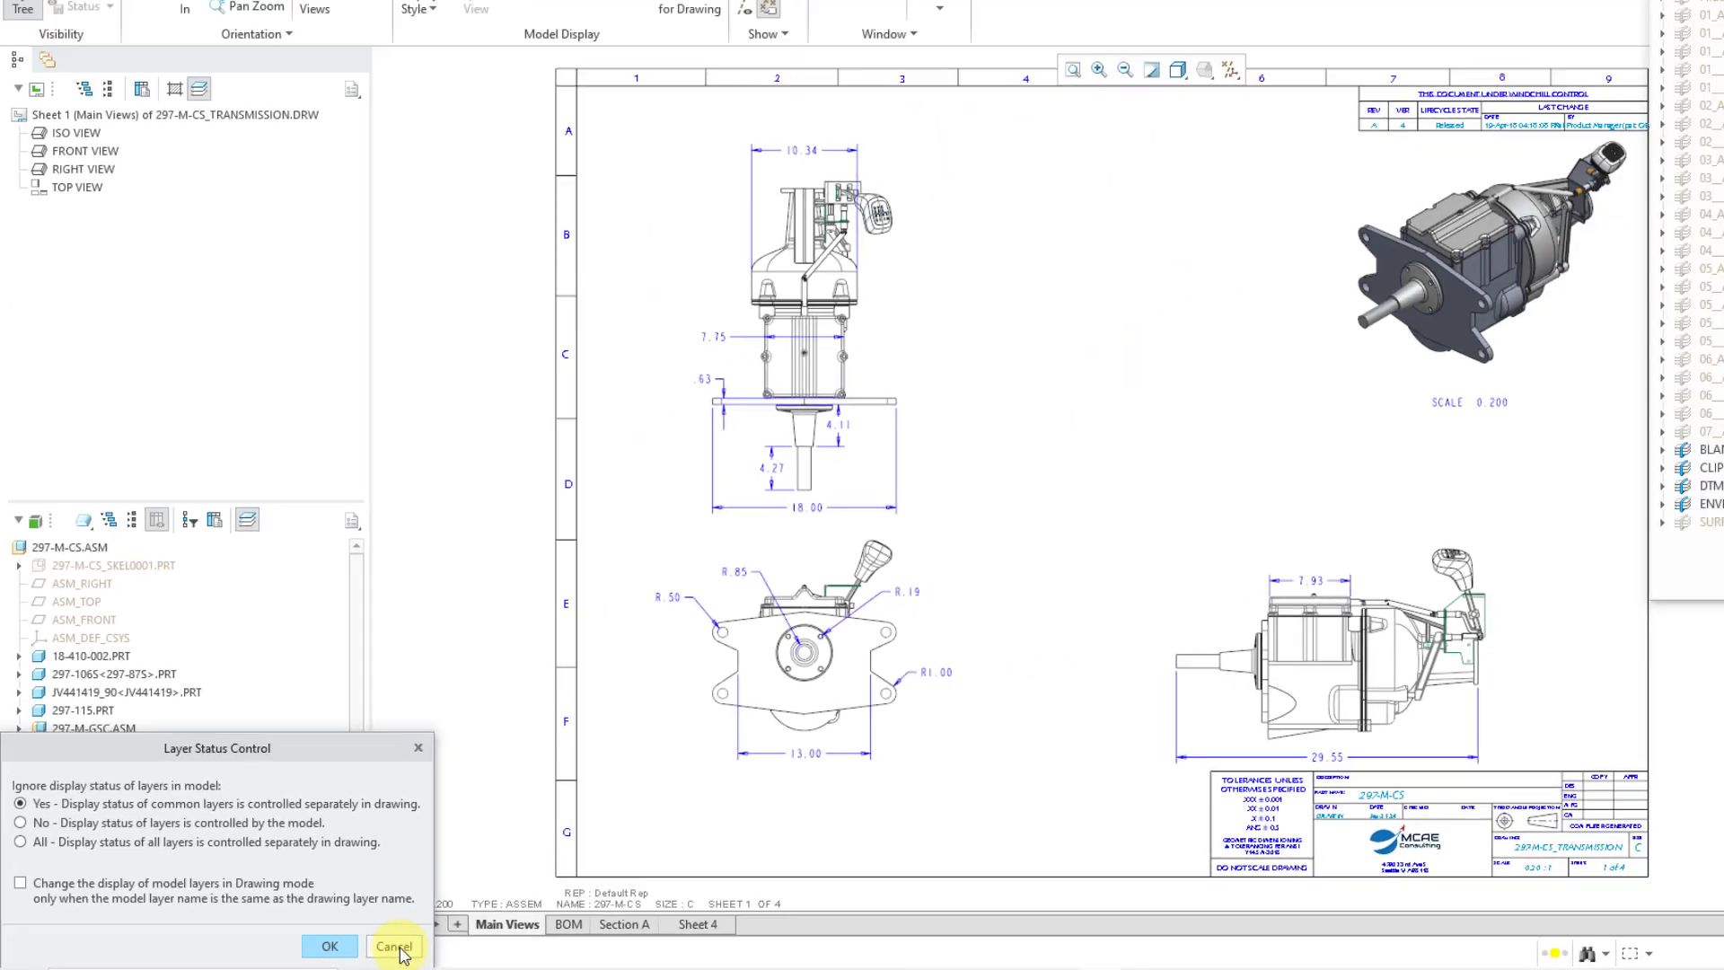
Dismiss Layer Status Control without changes and close the floating Layer Tree
{"action": "left_click", "coordinate": [395, 946]}
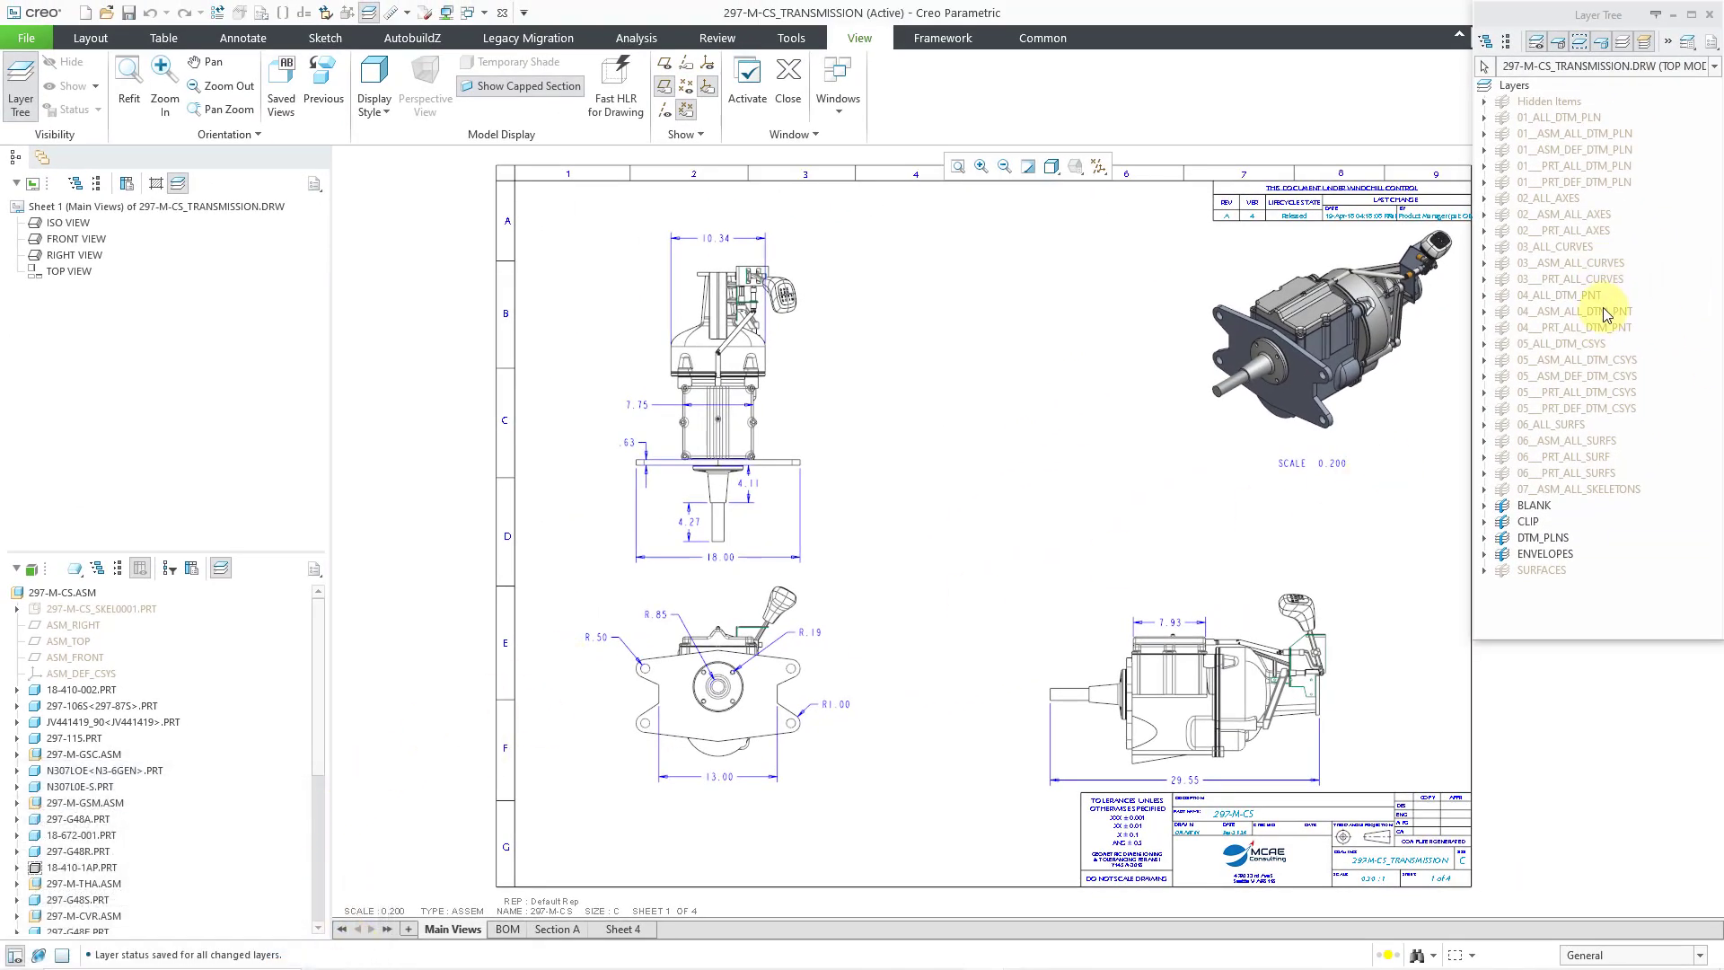
{"action": "left_click", "coordinate": [1544, 16]}
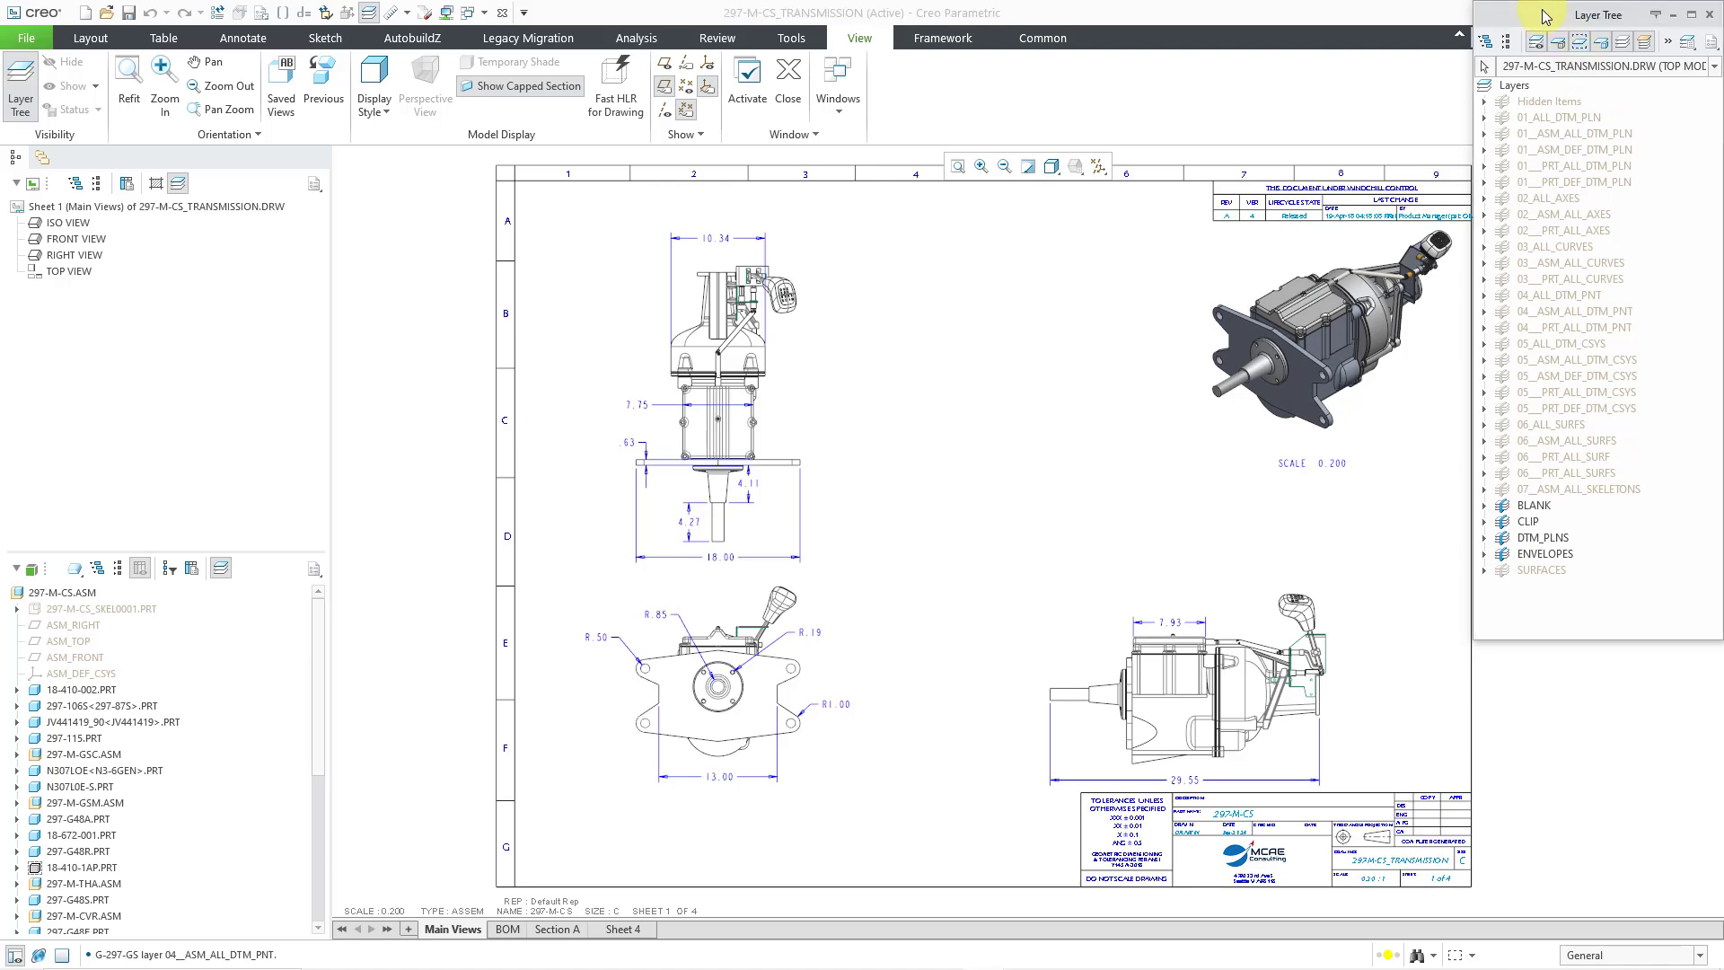
{"action": "left_click", "coordinate": [1710, 18]}
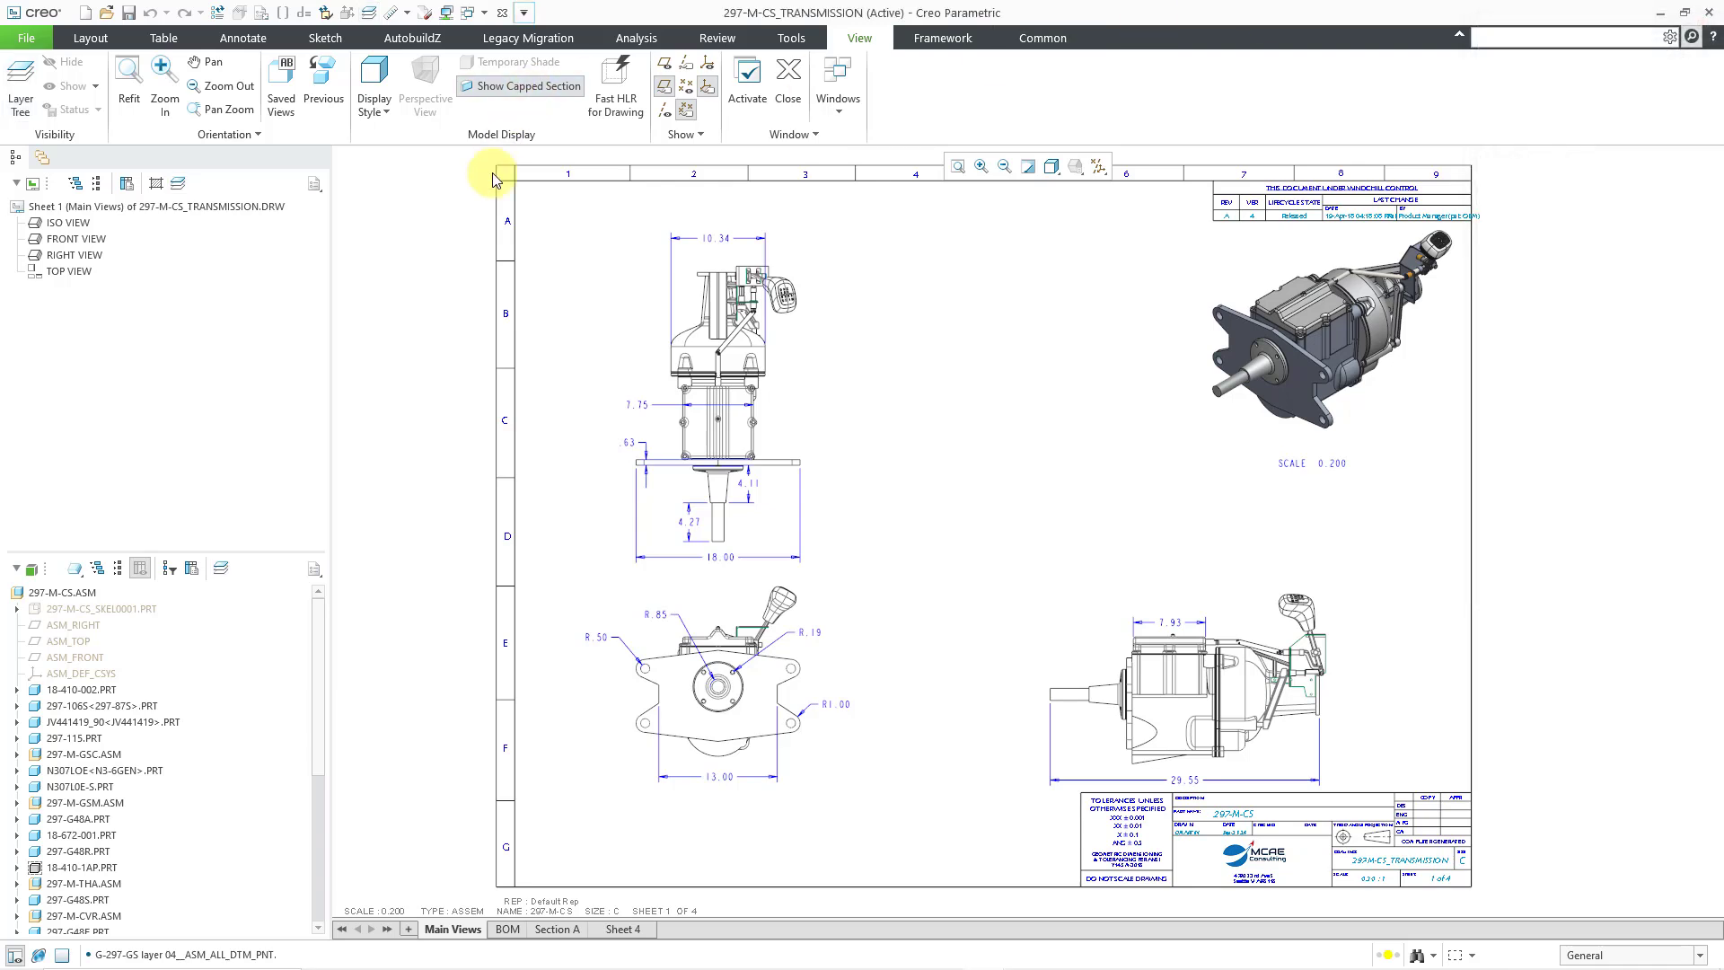
{"action": "left_click", "coordinate": [27, 38]}
{"action": "mouse_move", "coordinate": [50, 441]}
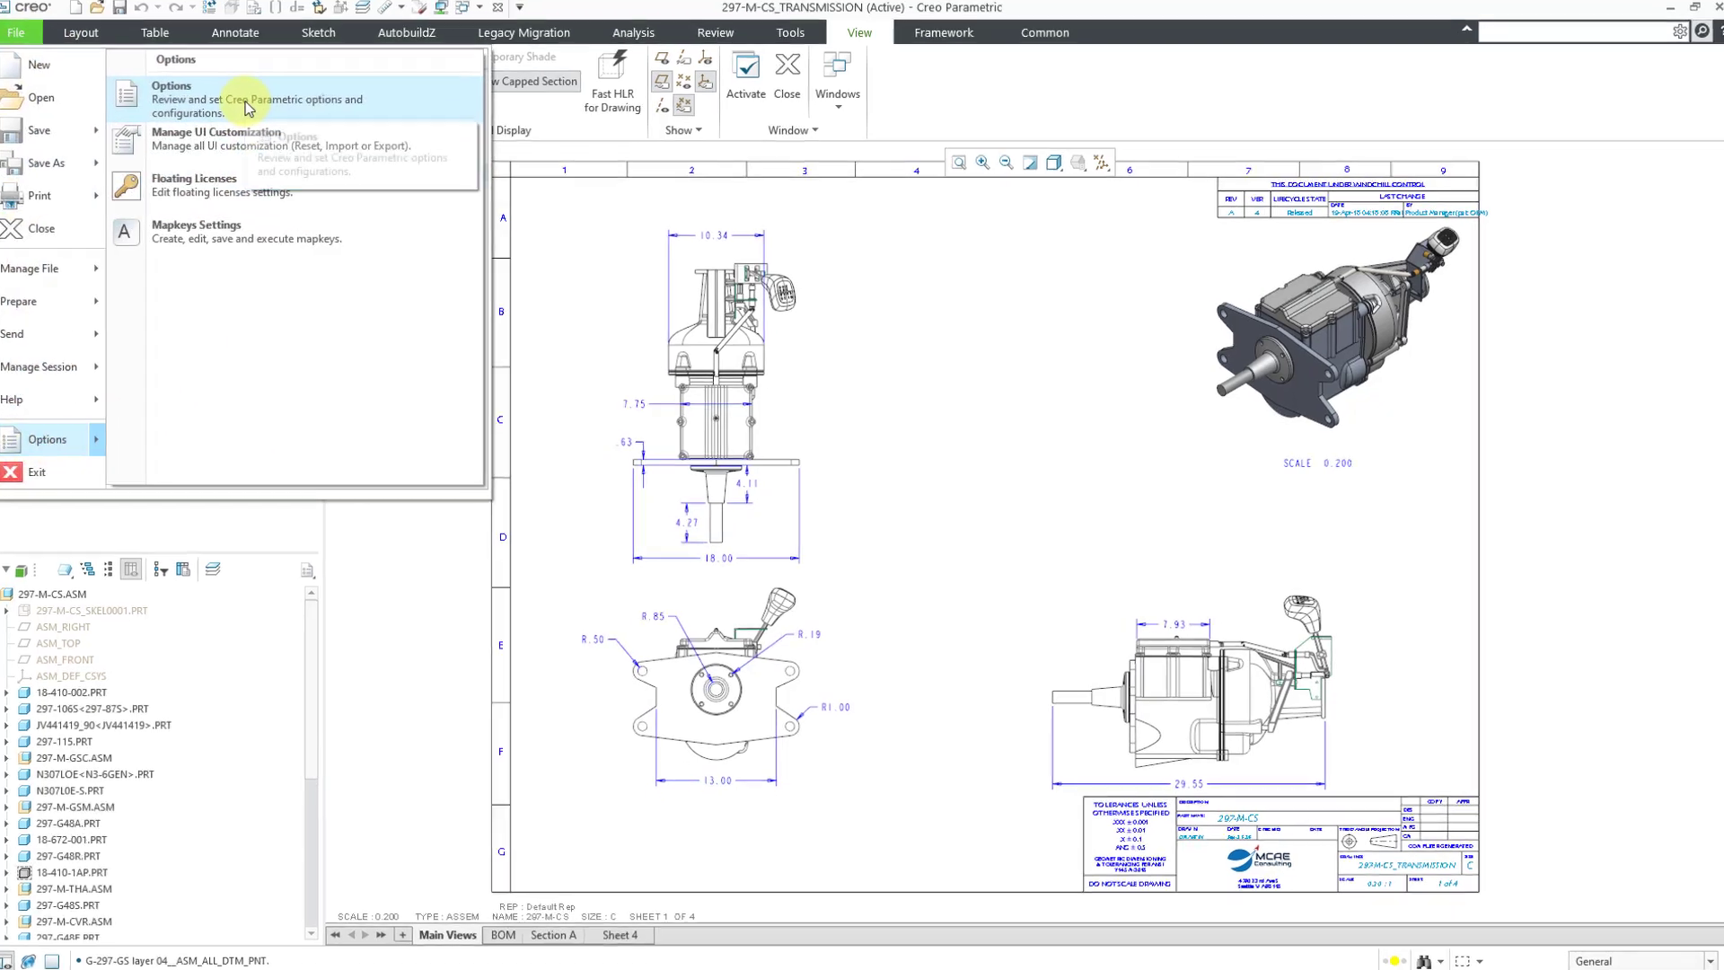
{"action": "left_click", "coordinate": [249, 107]}
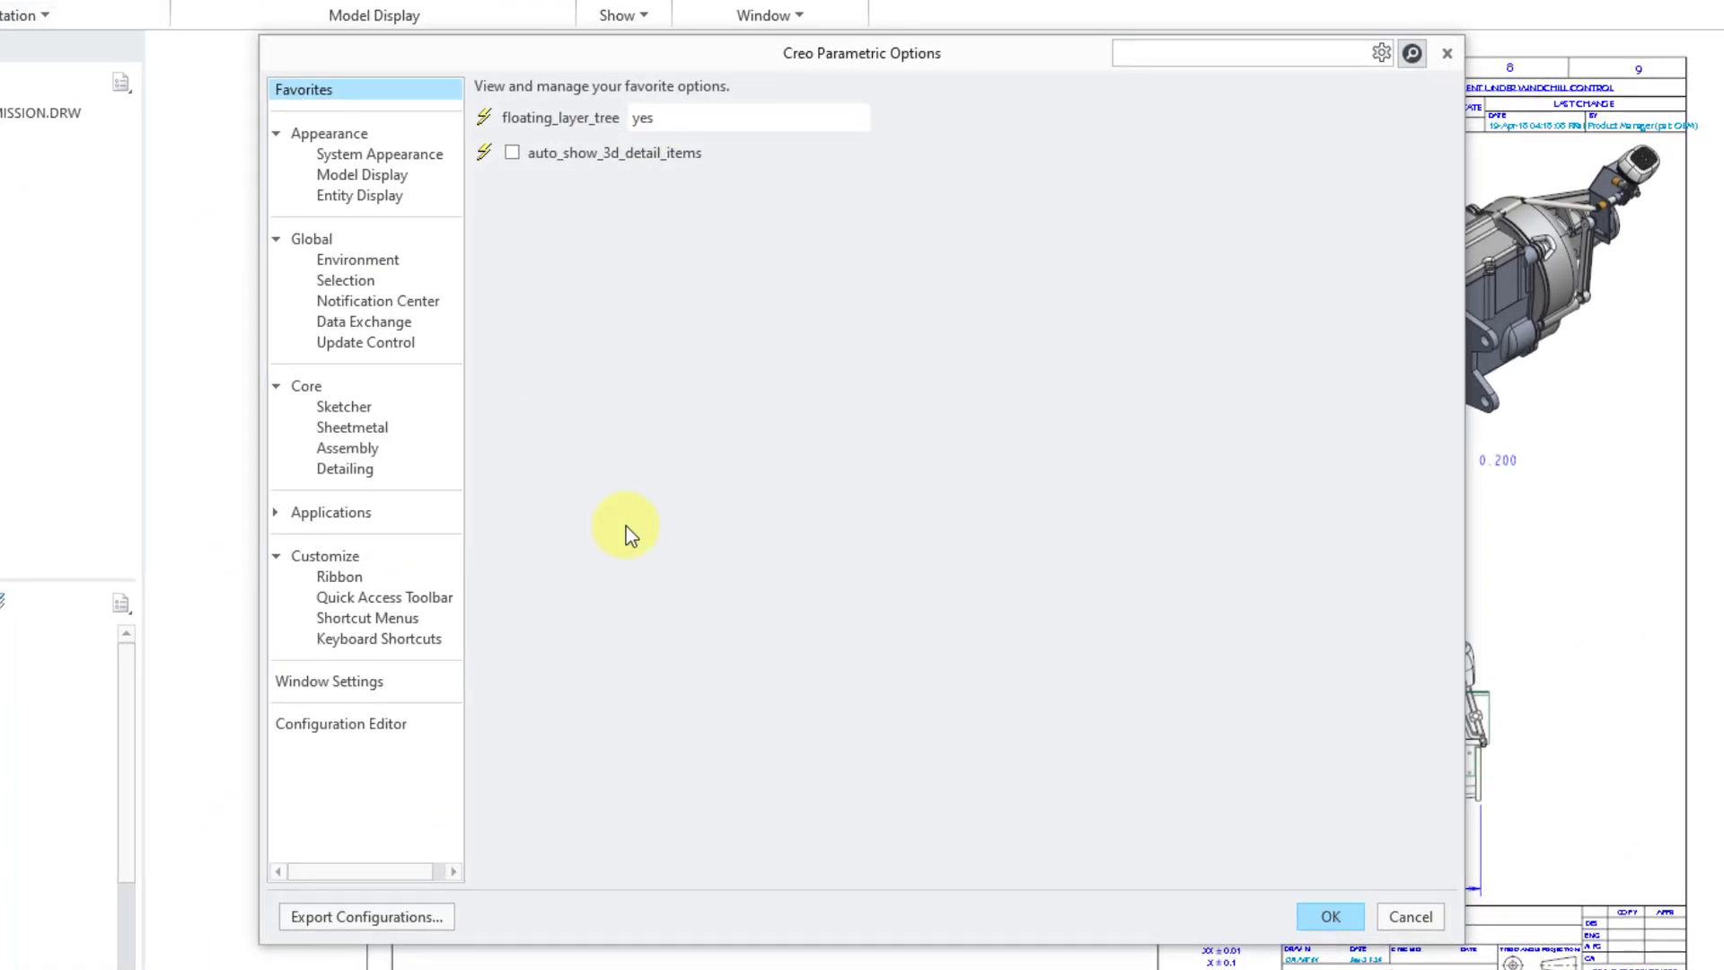
{"action": "left_click", "coordinate": [513, 657]}
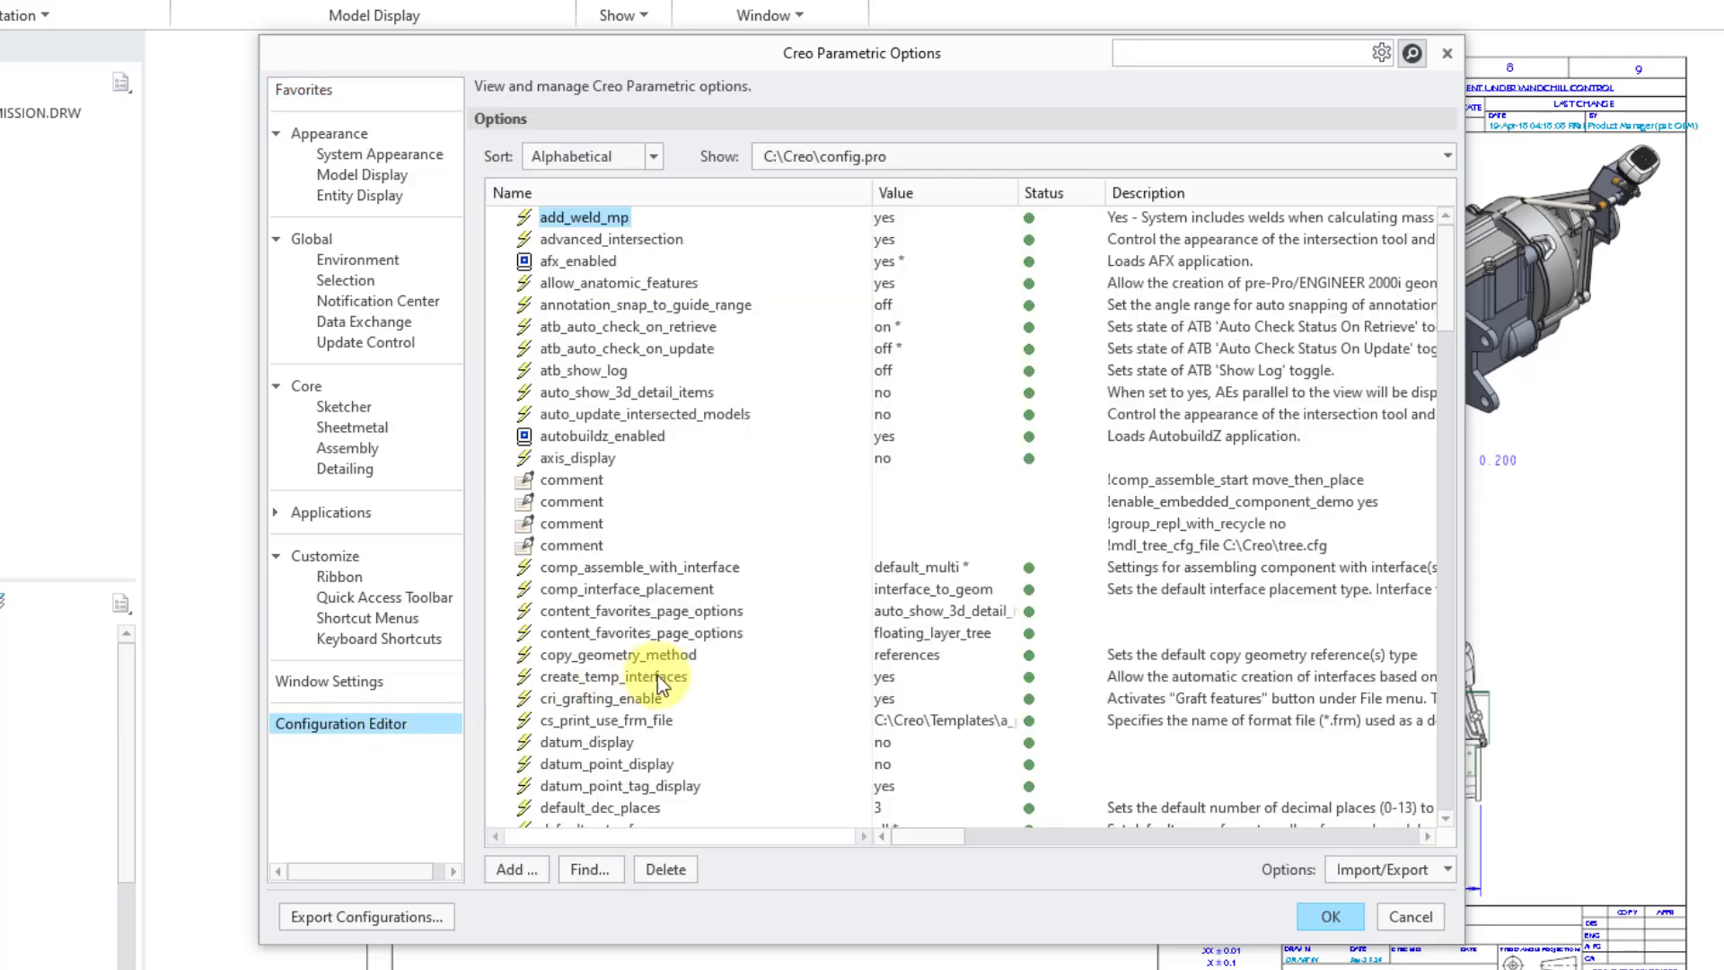
{"action": "scroll", "coordinate": [825, 438], "scroll_direction": "down", "scroll_amount": 4}
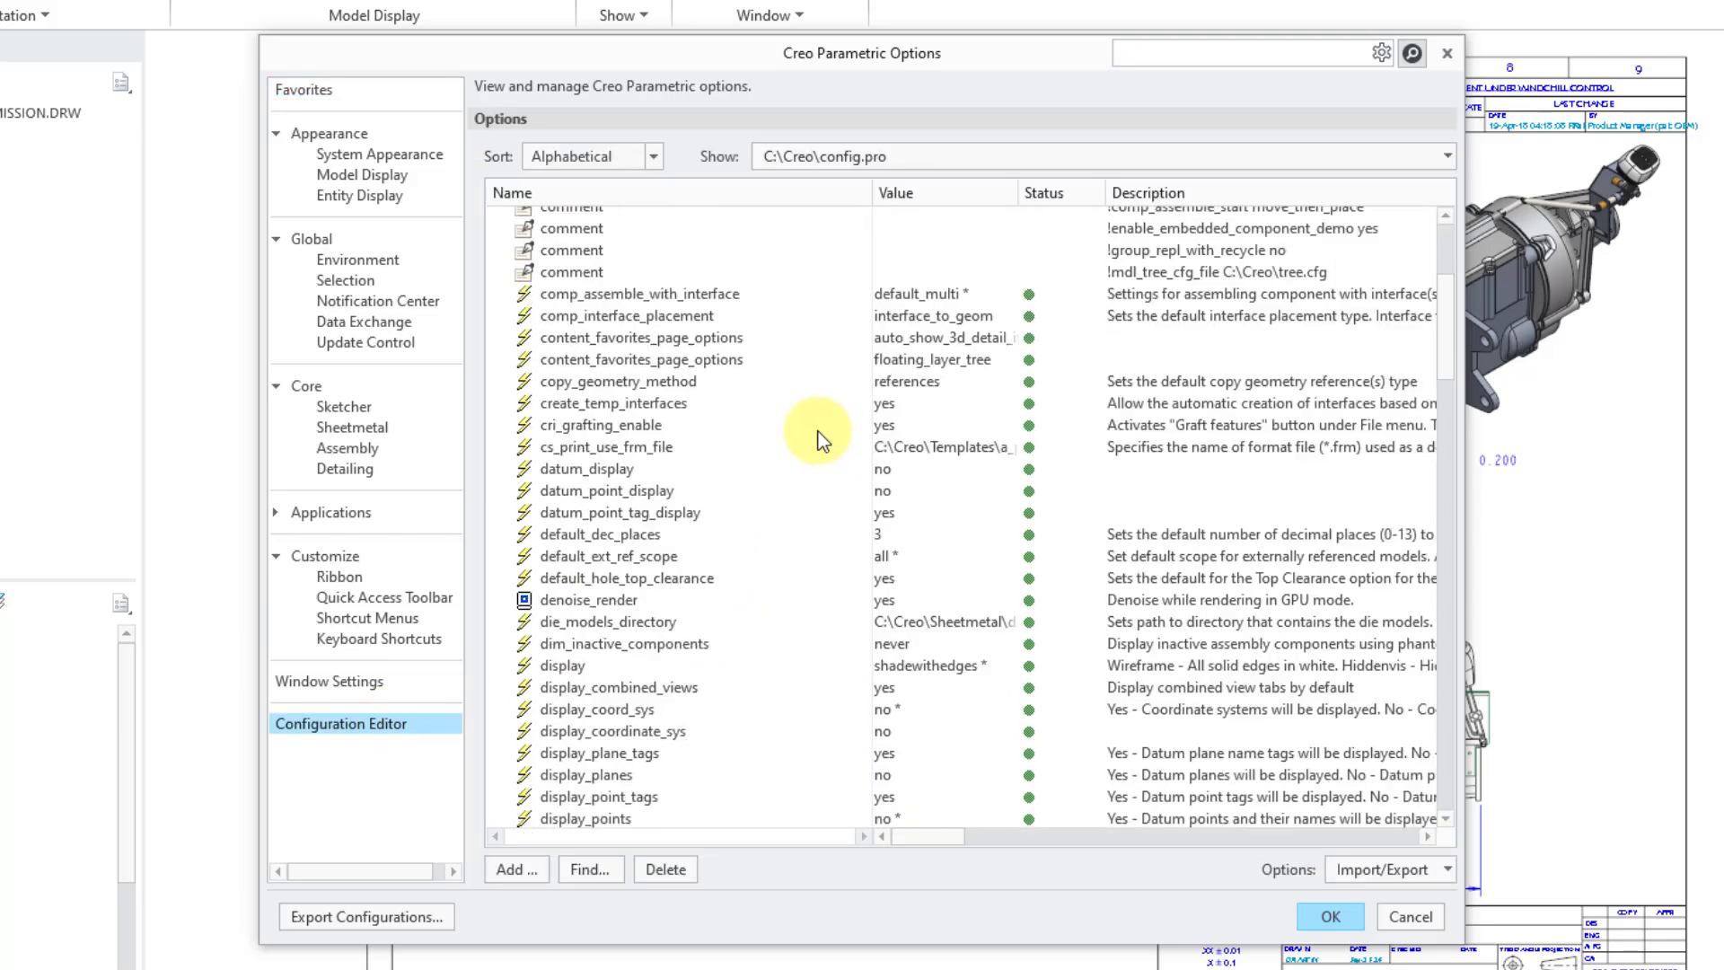
{"action": "scroll", "coordinate": [817, 440], "scroll_direction": "down", "scroll_amount": 8}
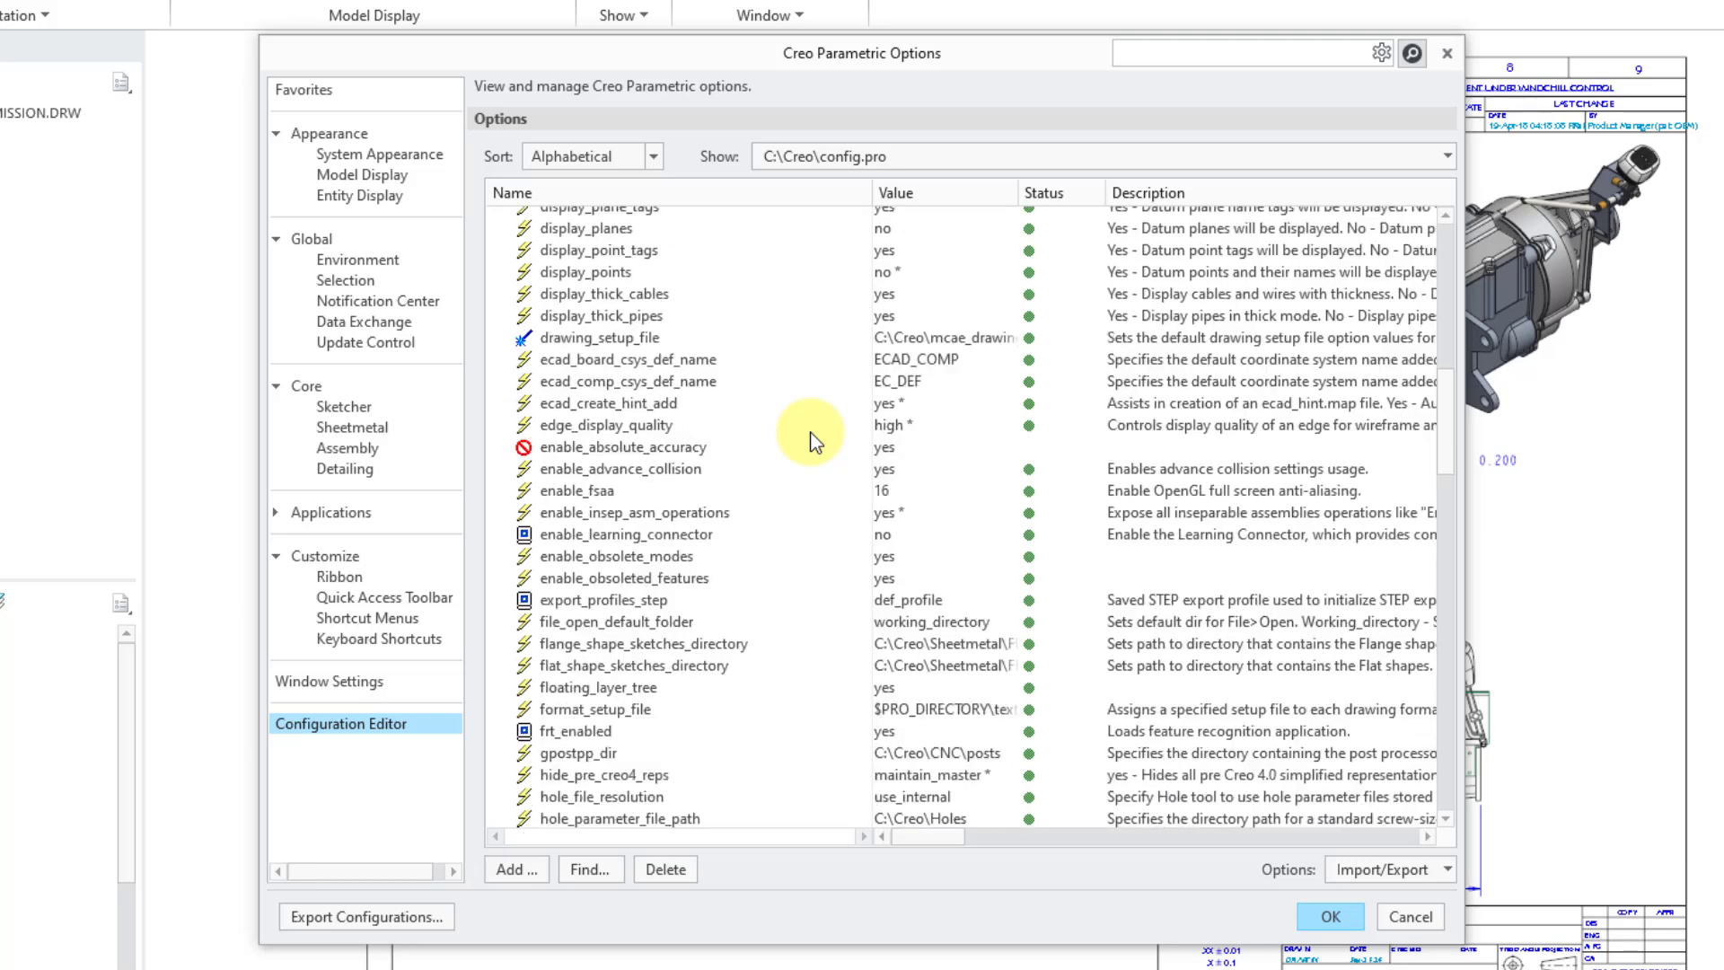
{"action": "scroll", "coordinate": [810, 436], "scroll_direction": "down", "scroll_amount": 2}
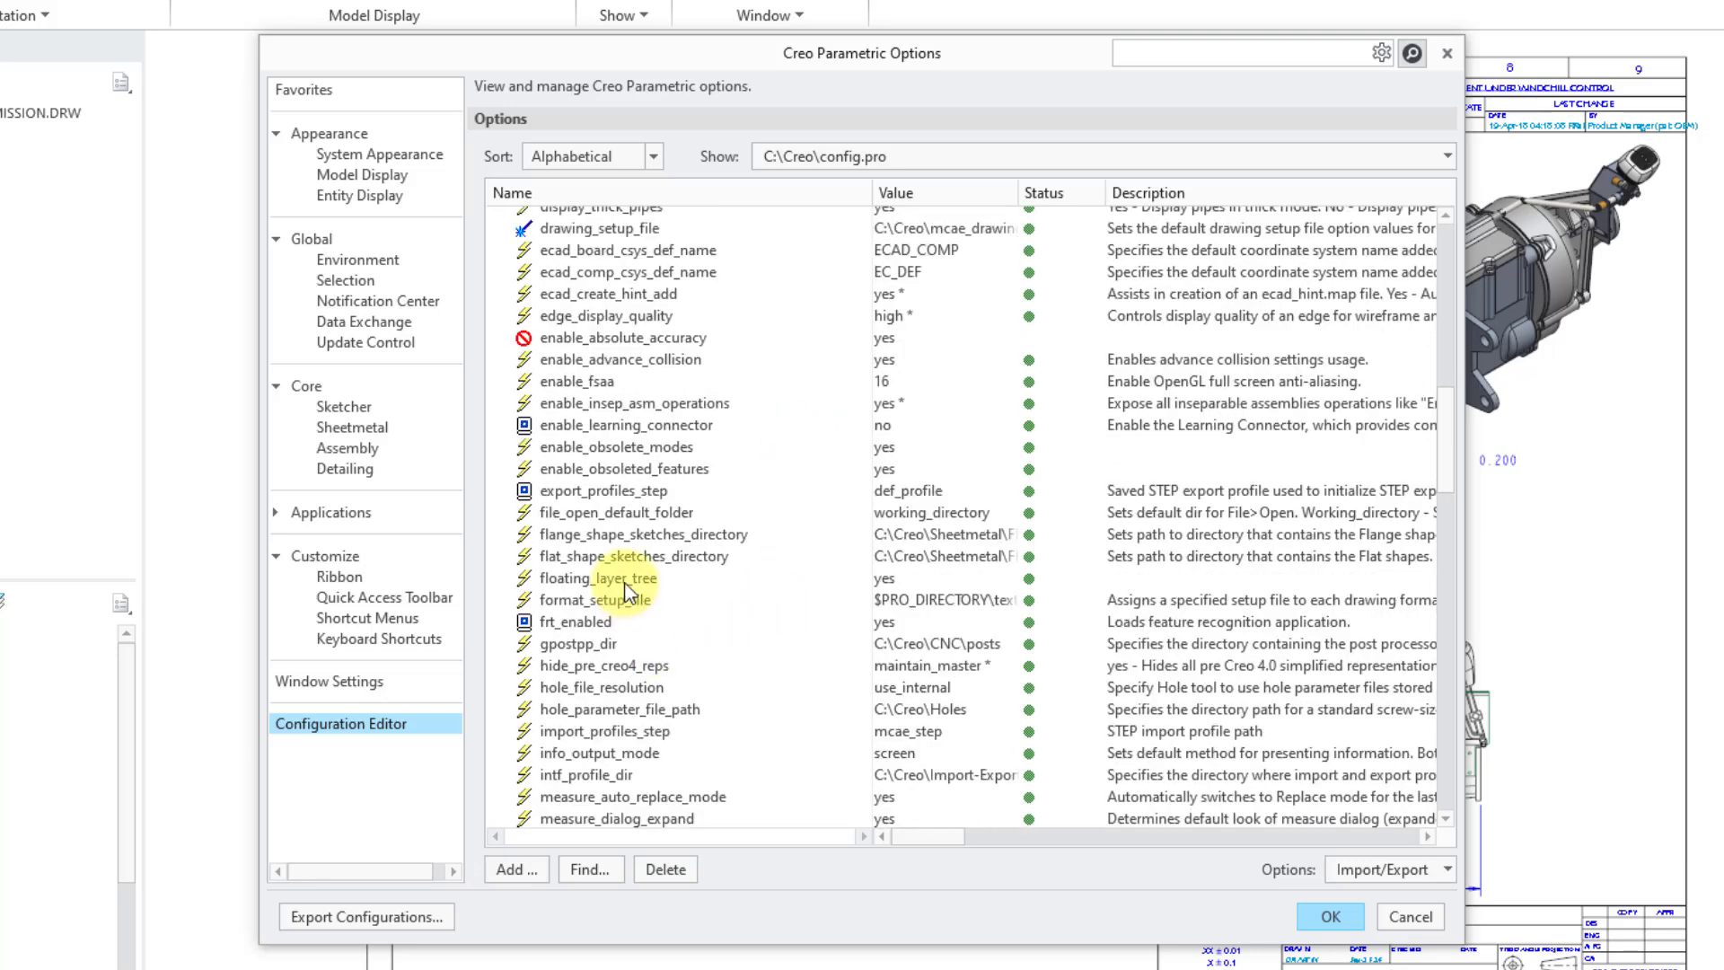
{"action": "left_click", "coordinate": [625, 582]}
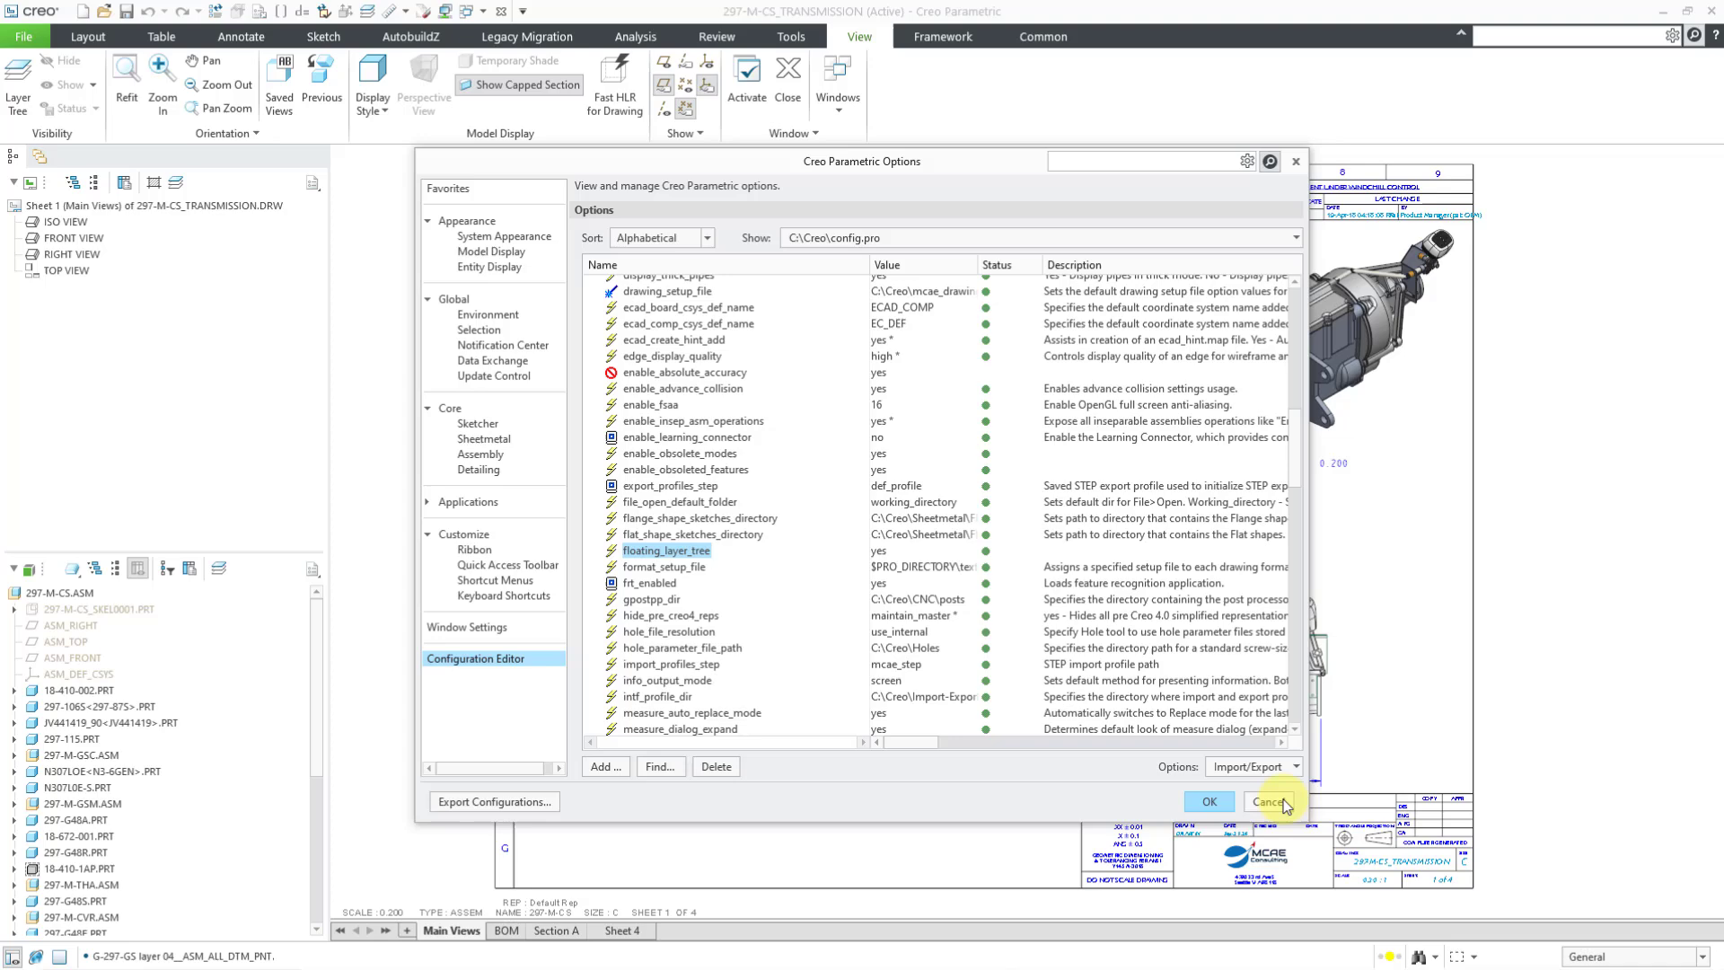
{"action": "left_click", "coordinate": [1414, 914]}
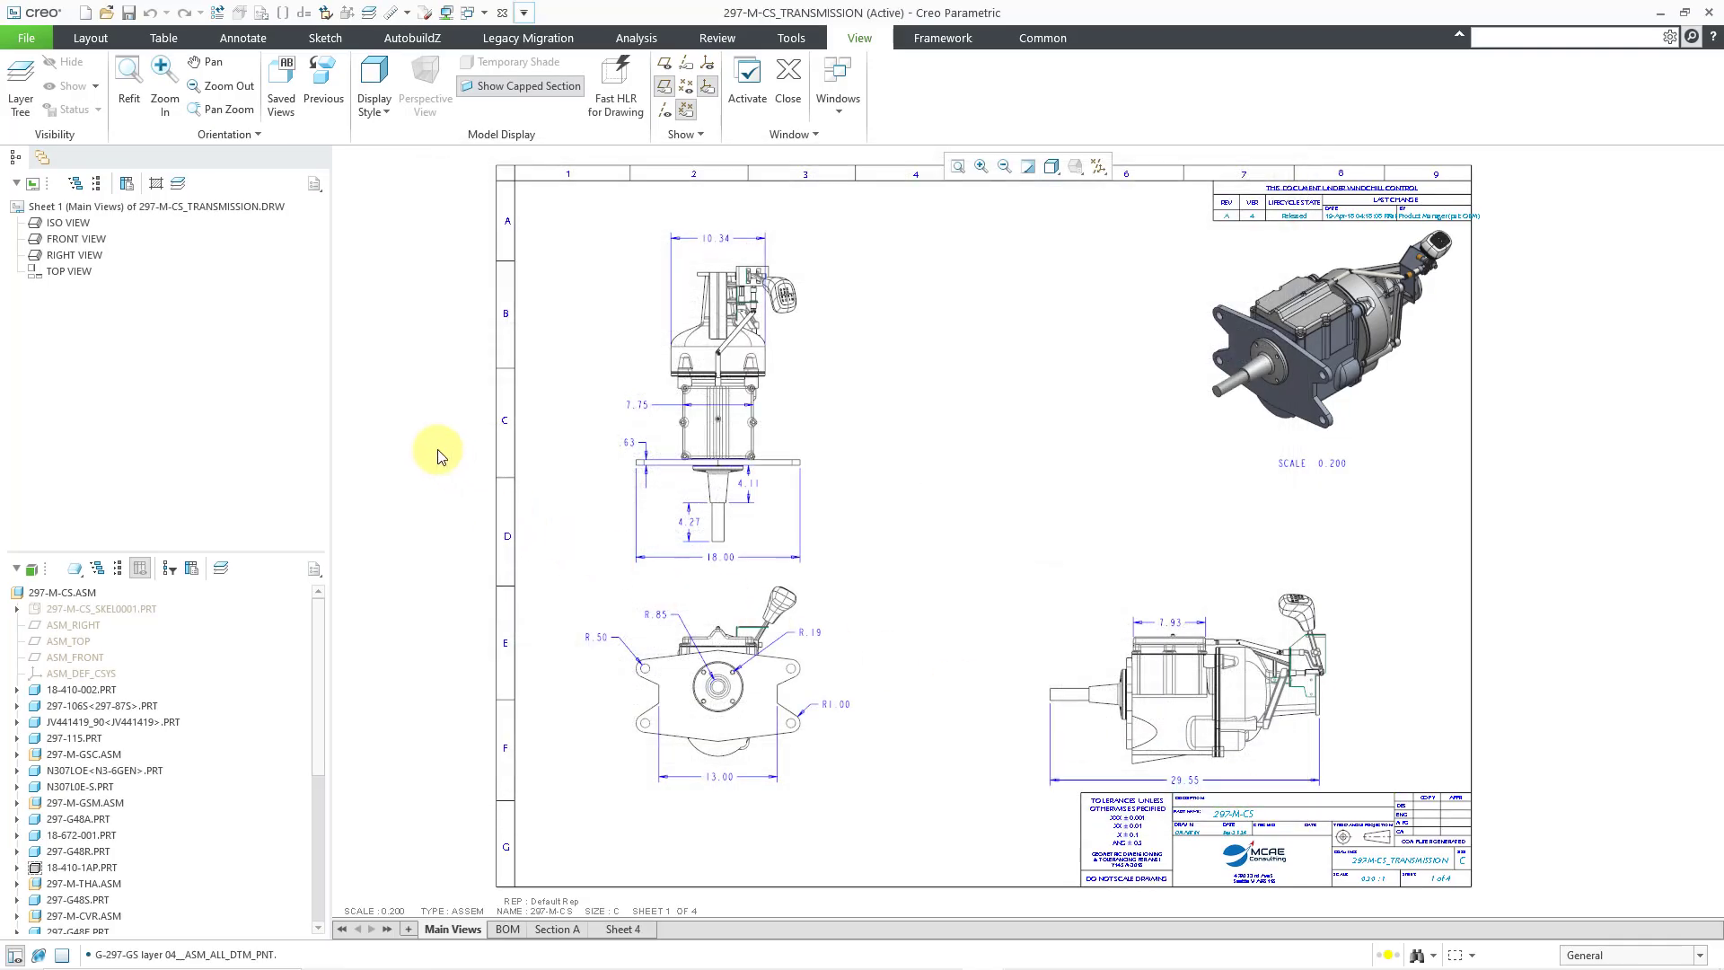
Briefly show the drawing's floating Layer Tree, close it, and list the open windows
{"action": "left_click", "coordinate": [181, 186]}
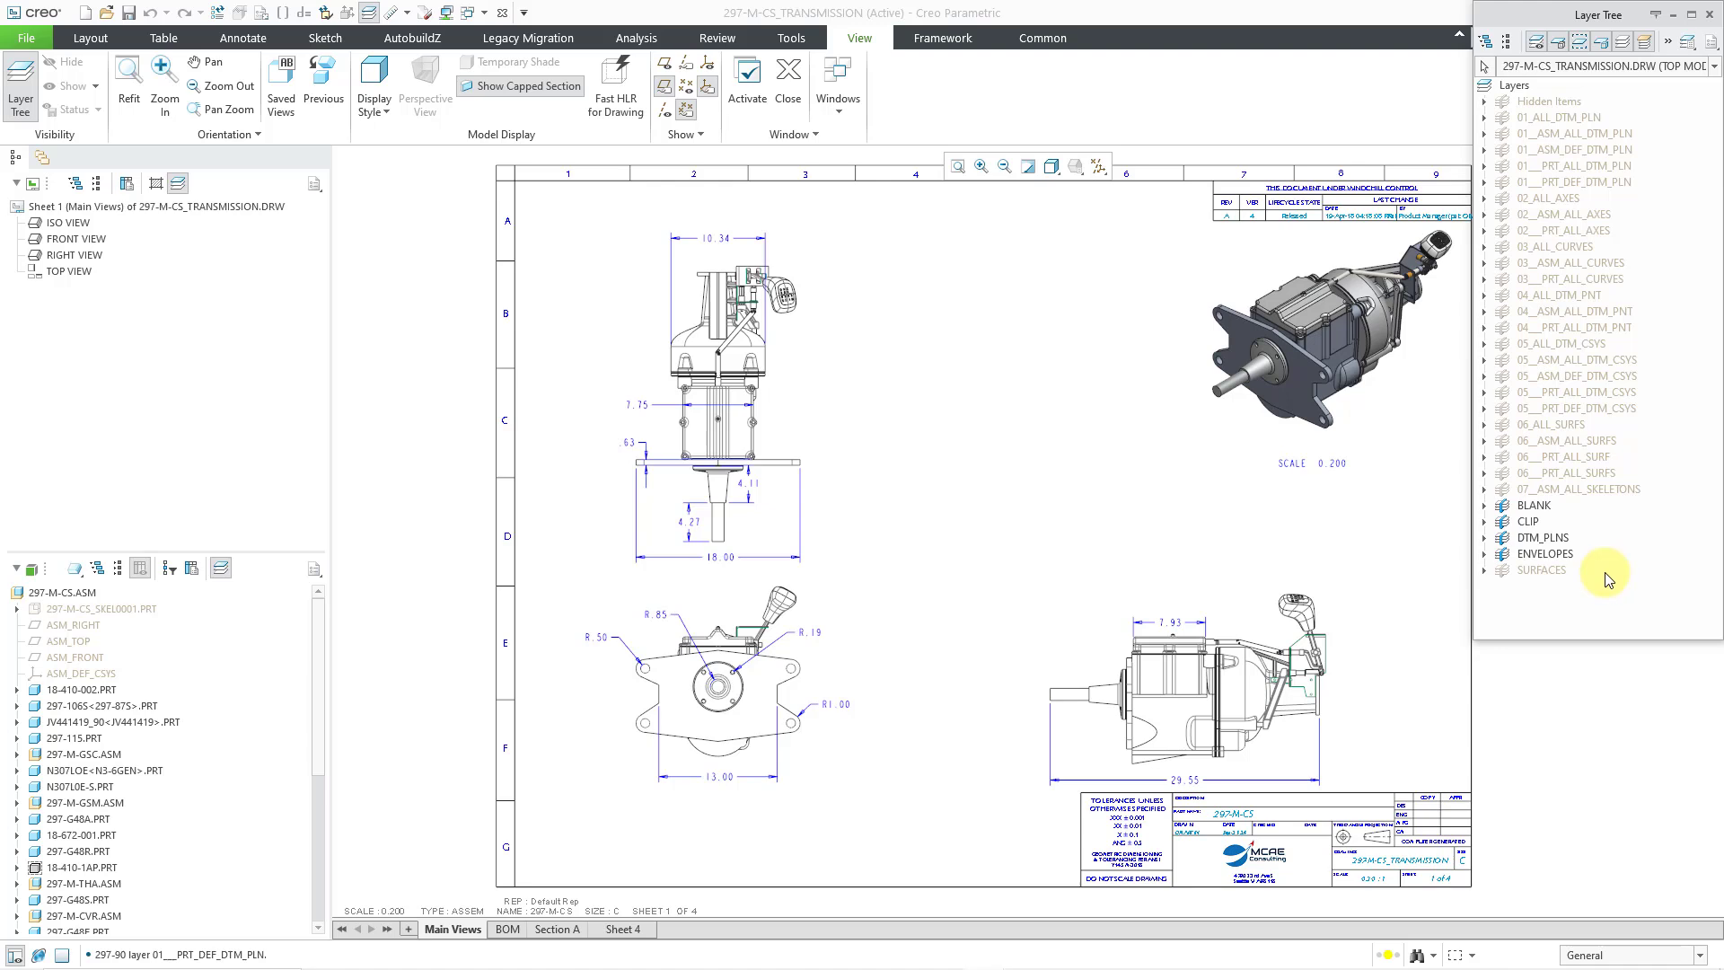
{"action": "left_click", "coordinate": [1709, 14]}
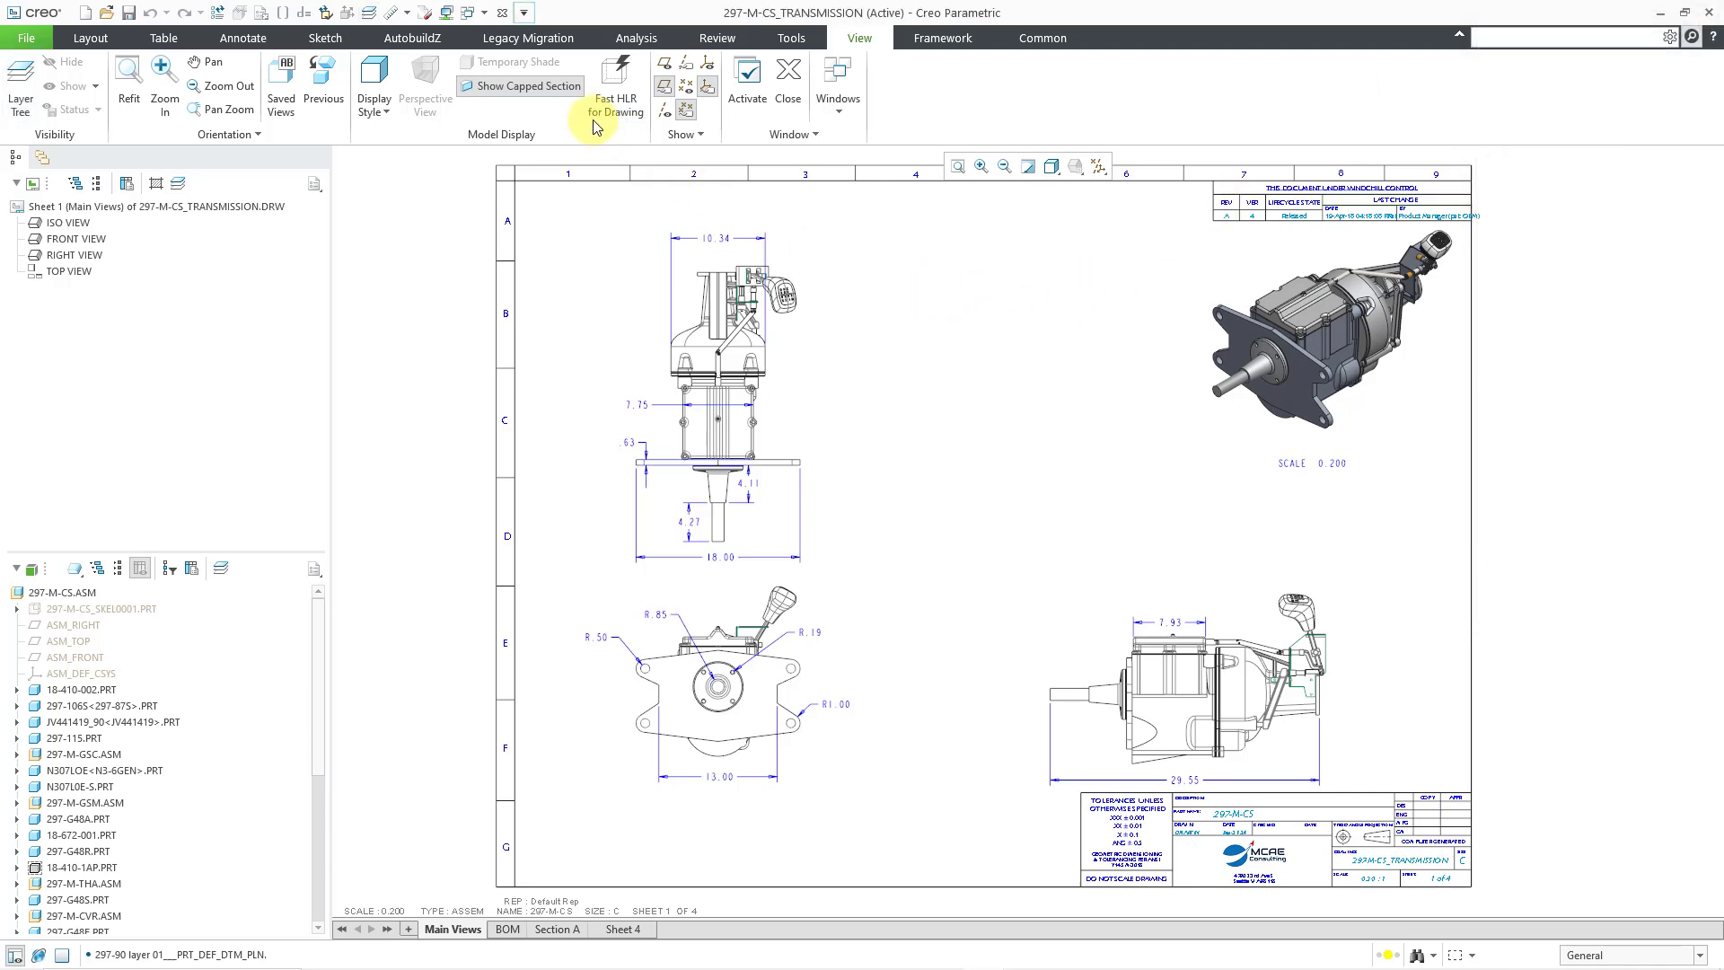
{"action": "left_click", "coordinate": [485, 14]}
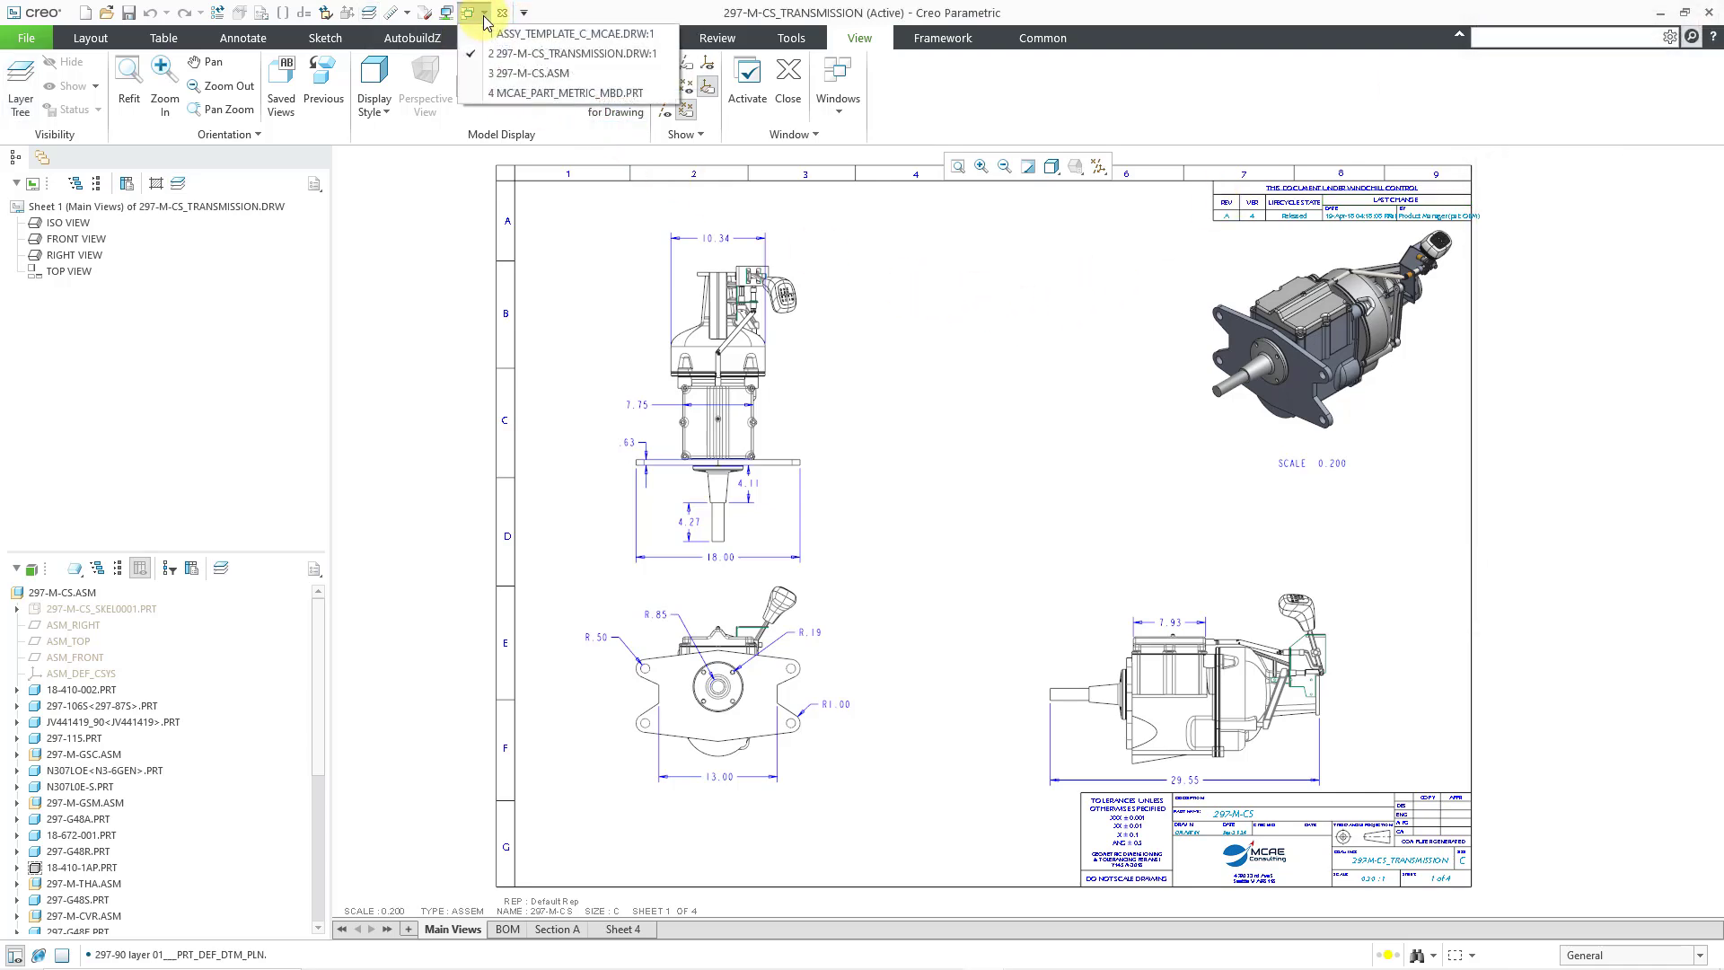
Switch to 297-M-CS.ASM, pan the model, and check its layers in the floating Layer Tree
{"action": "left_click", "coordinate": [515, 76]}
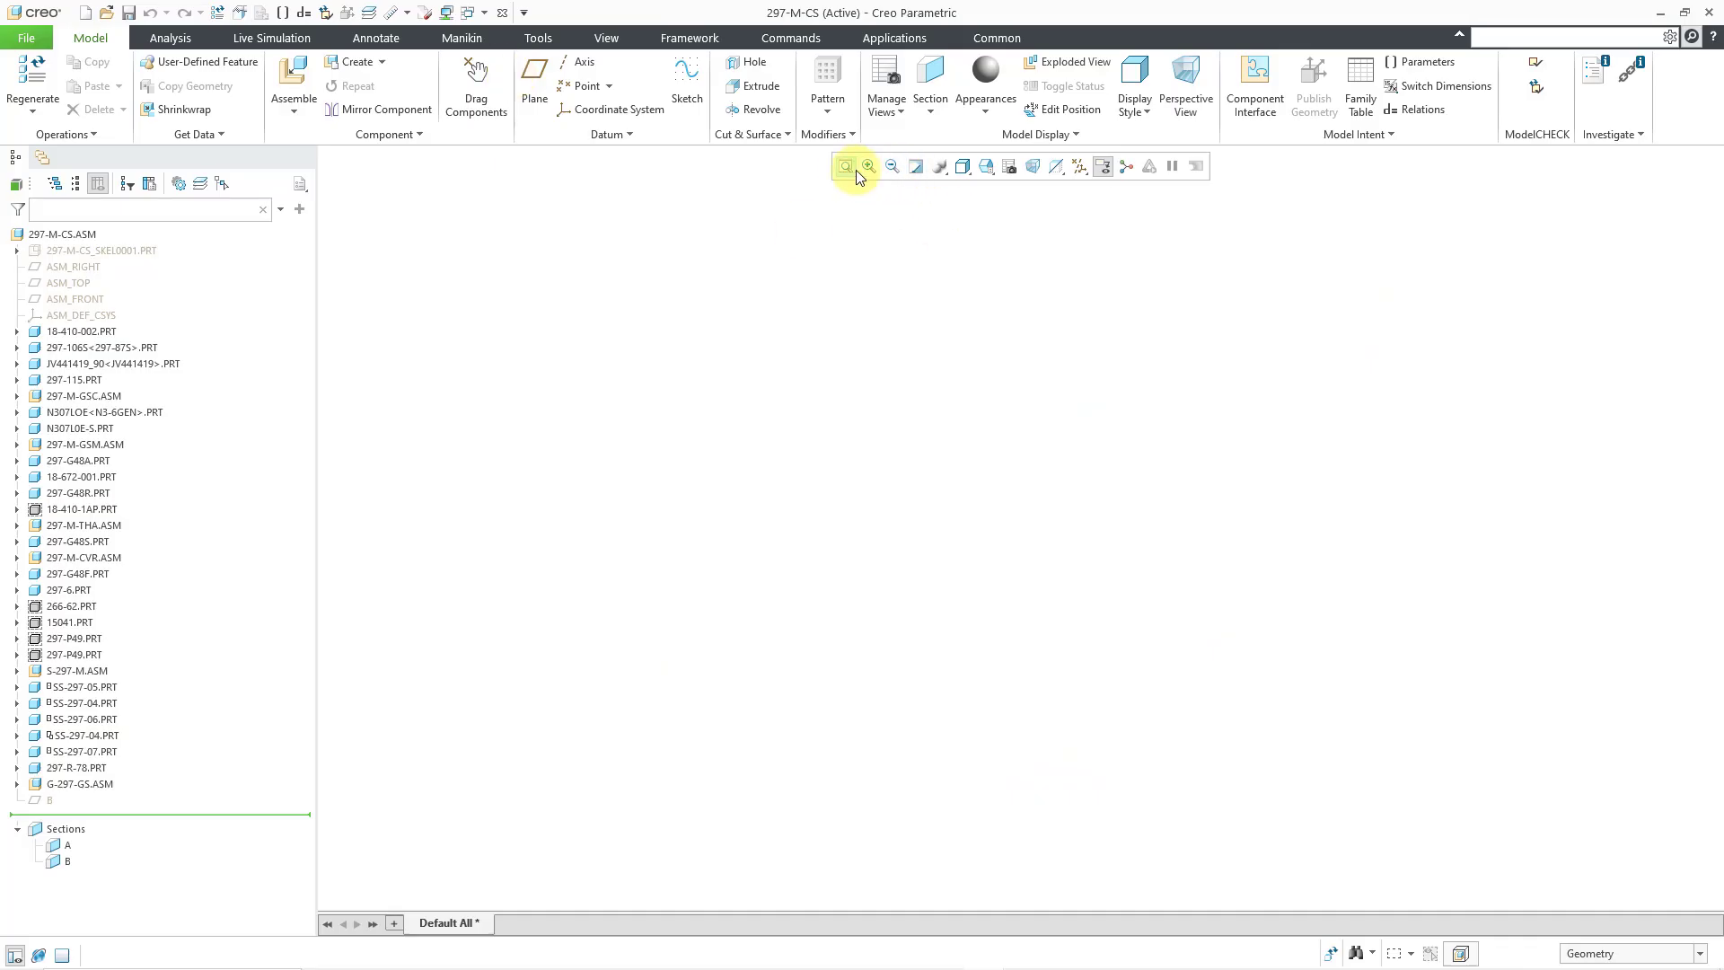
{"action": "scroll", "coordinate": [995, 705], "scroll_direction": "down", "scroll_amount": 2}
{"action": "middle_click_drag", "start_coordinate": [996, 712], "coordinate": [938, 684], "text": "shift"}
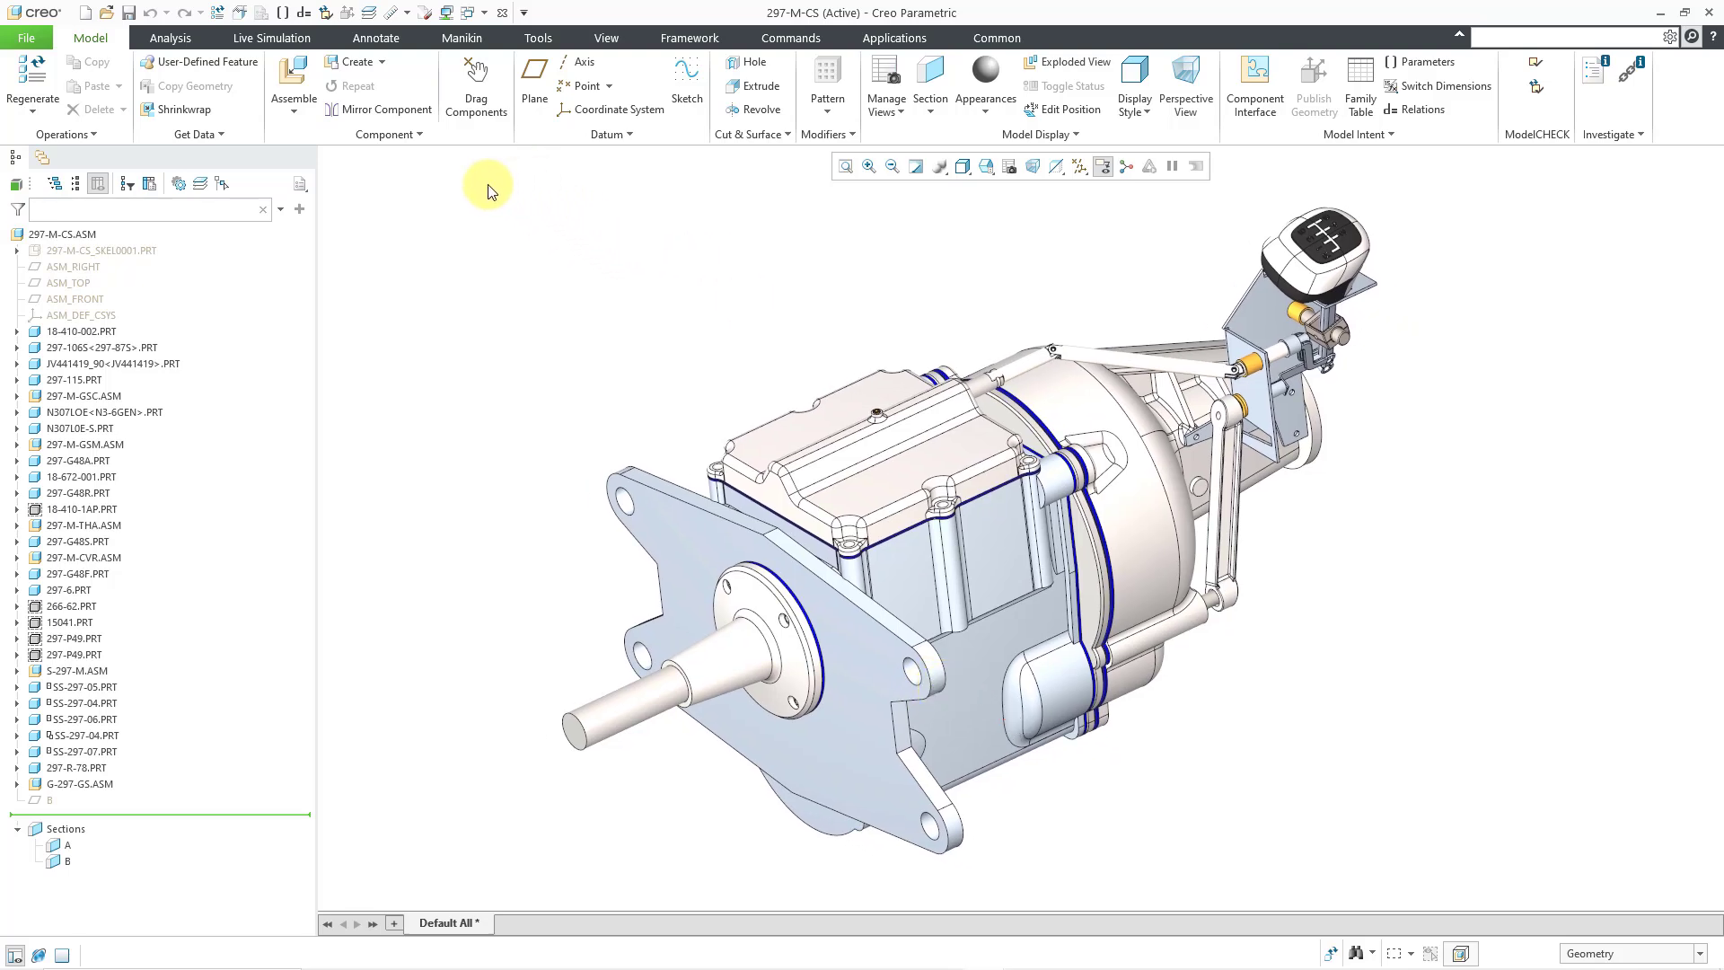
{"action": "left_click", "coordinate": [200, 186]}
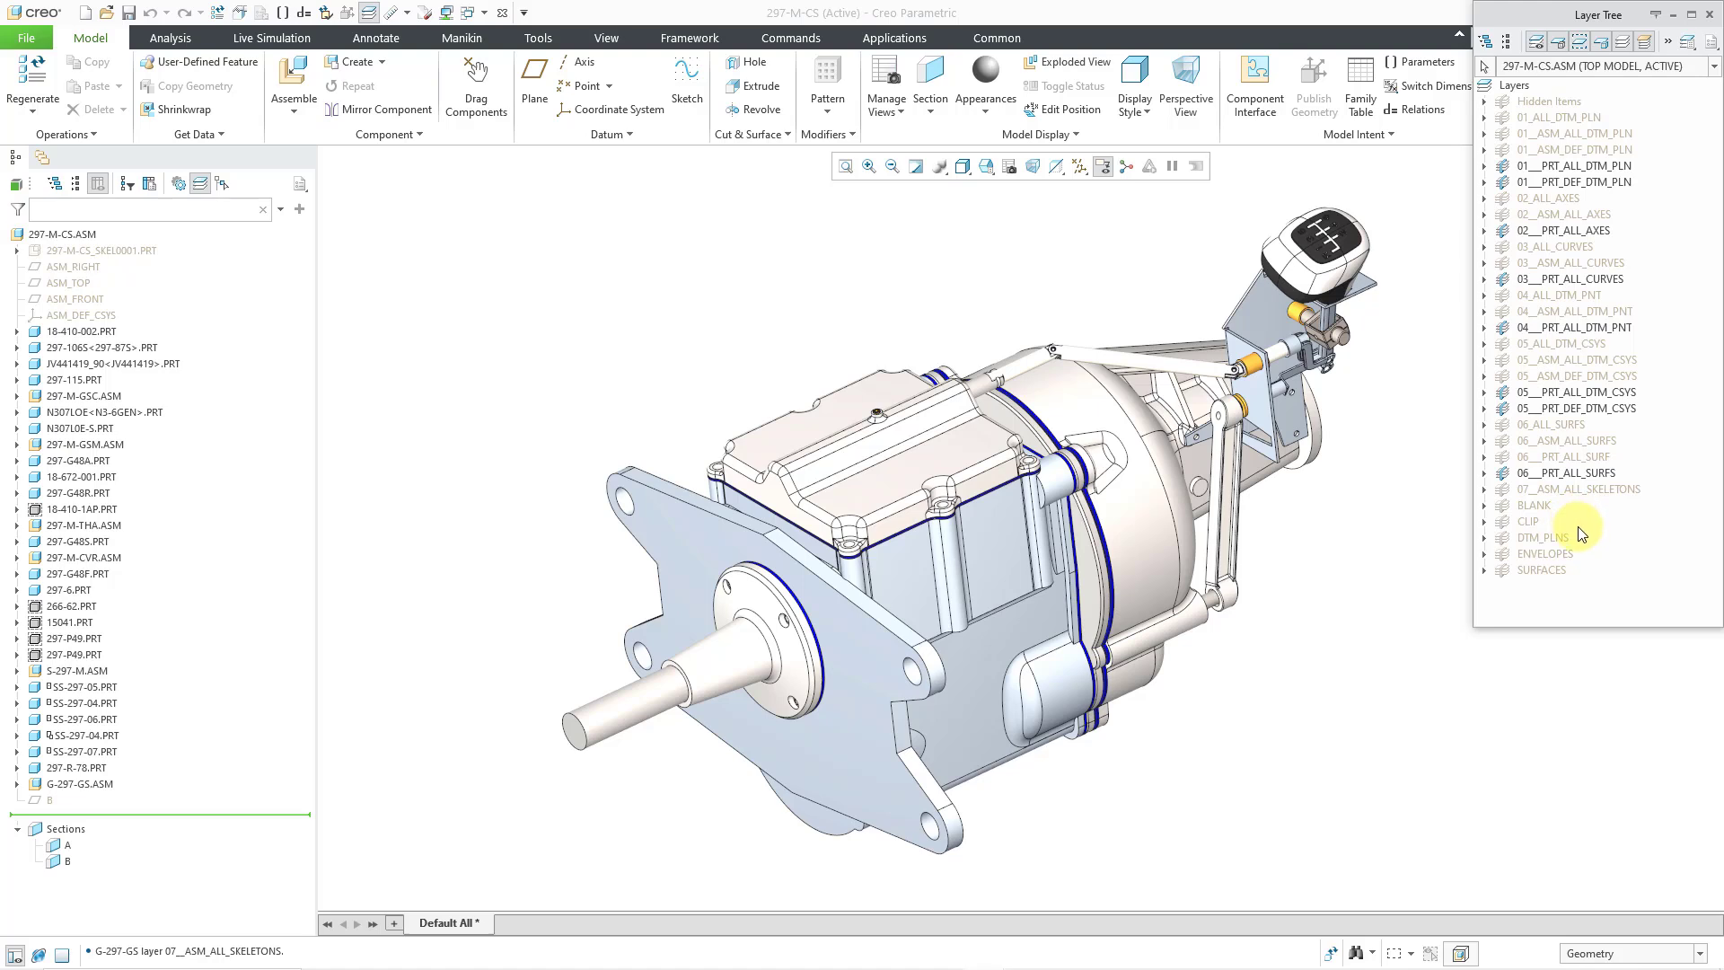
{"action": "left_click", "coordinate": [1709, 14]}
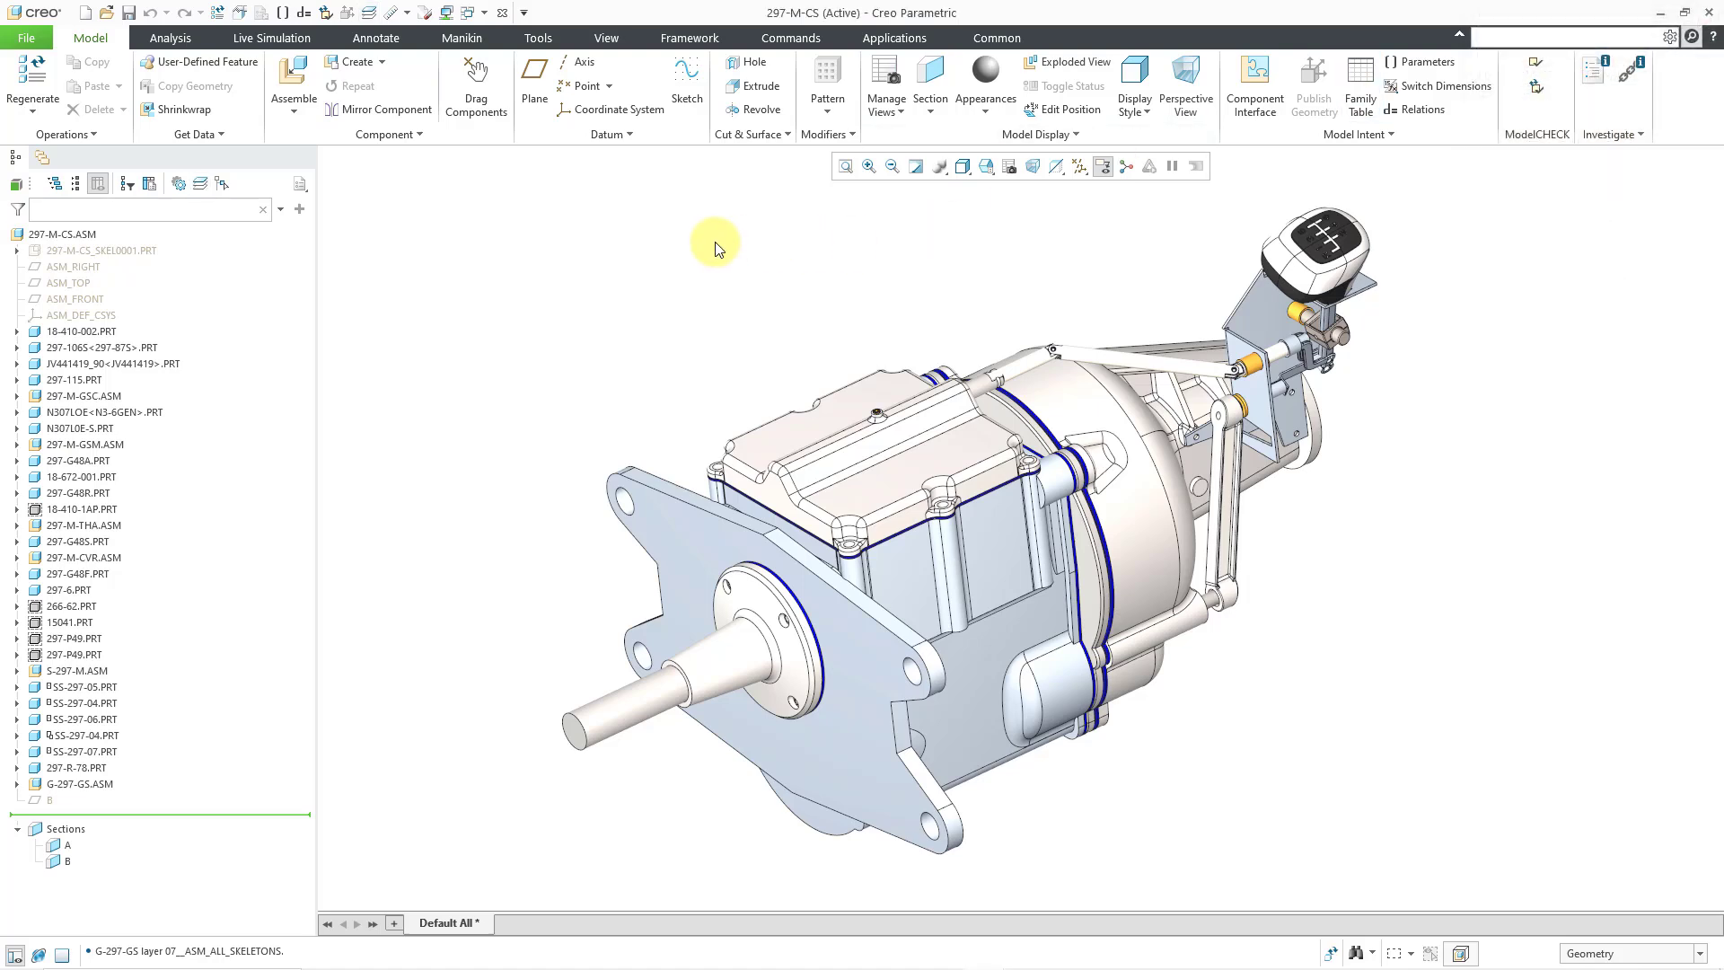
Activate MCAE_PART_METRIC_MBD.PRT, show its floating Layer Tree, then list the windows again
{"action": "left_click", "coordinate": [476, 16]}
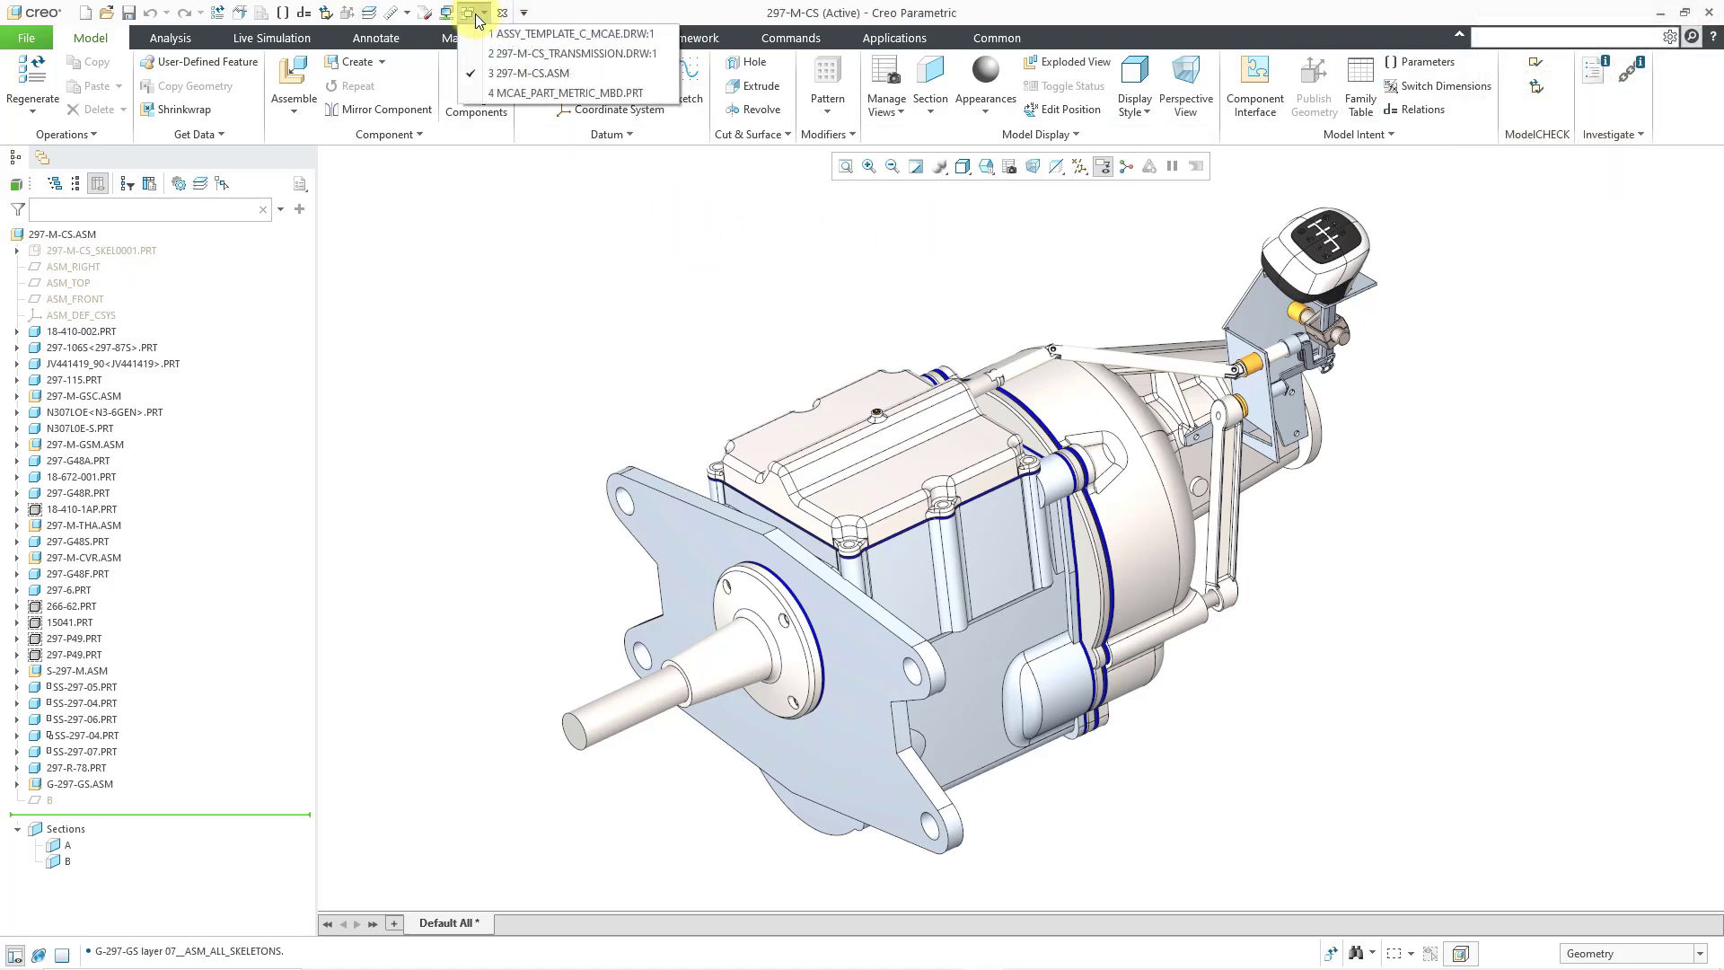
{"action": "left_click", "coordinate": [508, 94]}
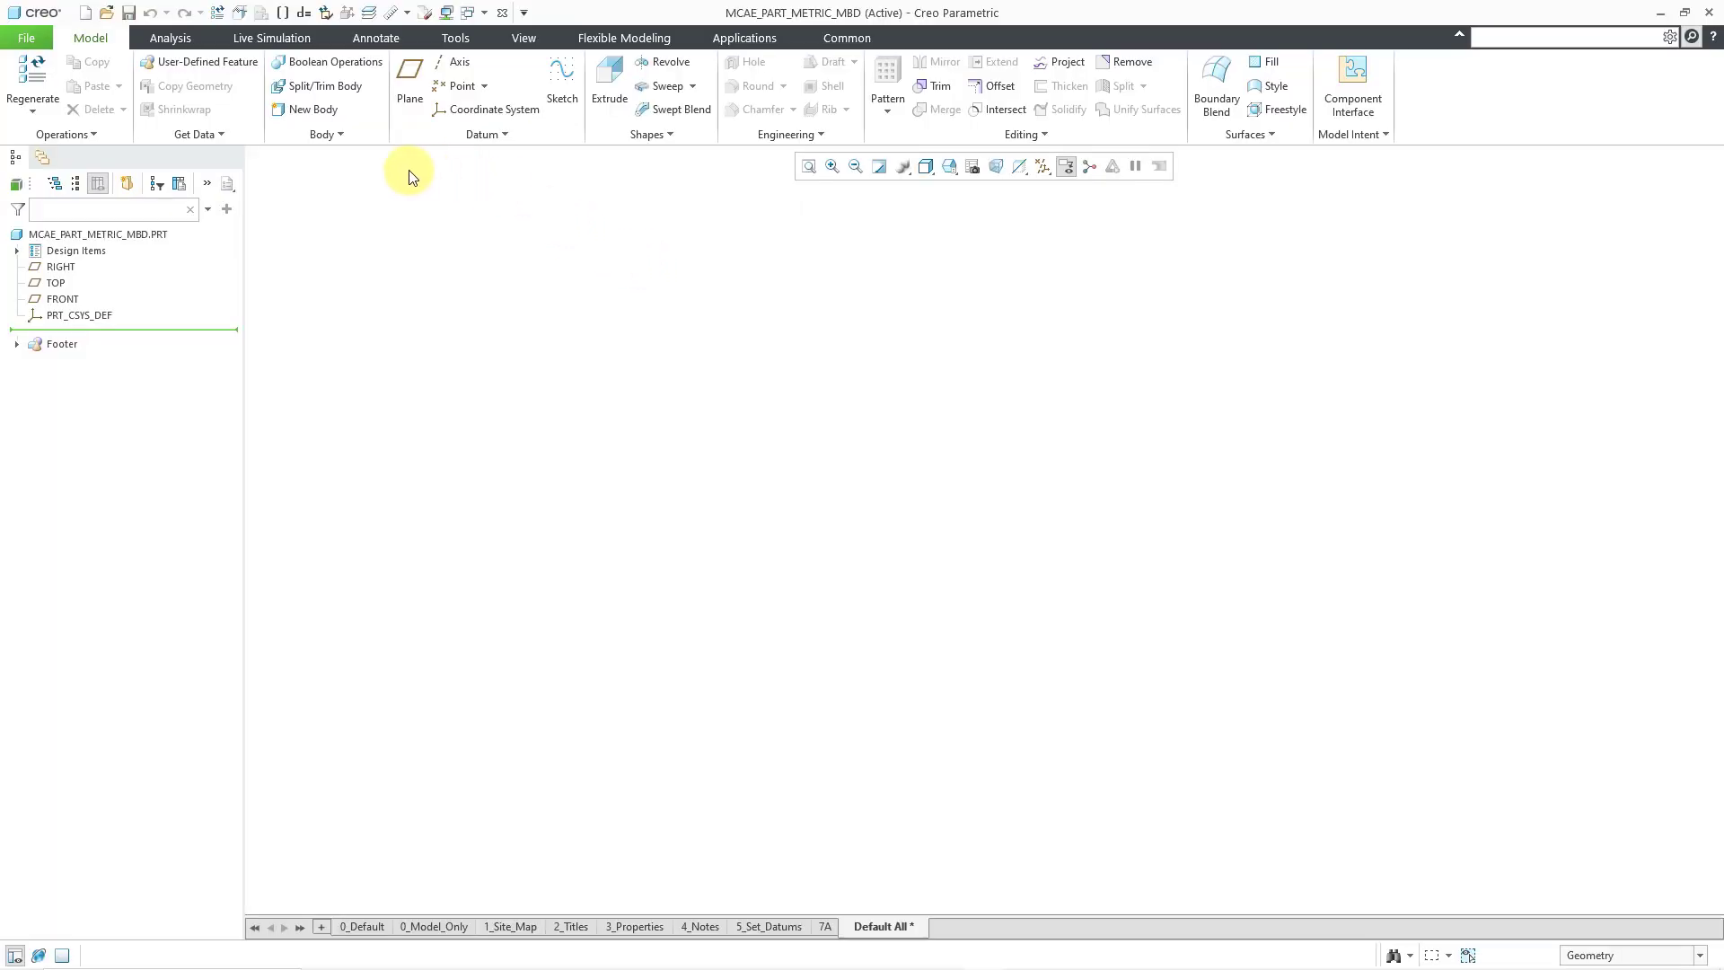
{"action": "left_click", "coordinate": [517, 40]}
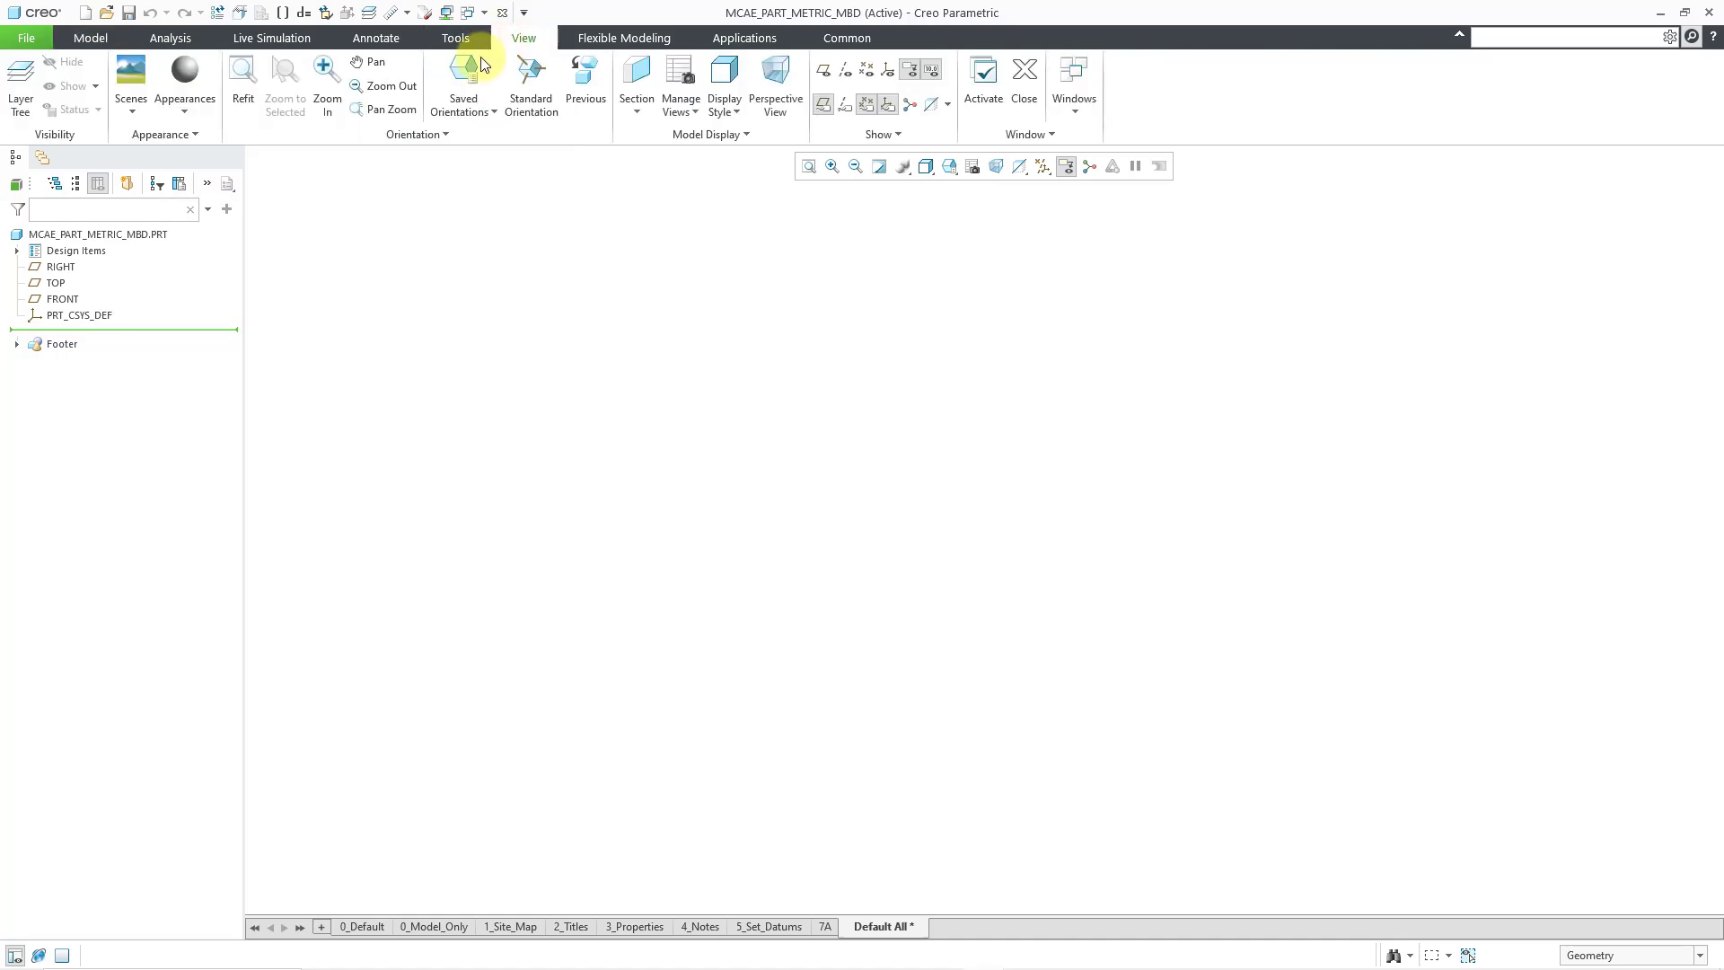
{"action": "left_click", "coordinate": [14, 88]}
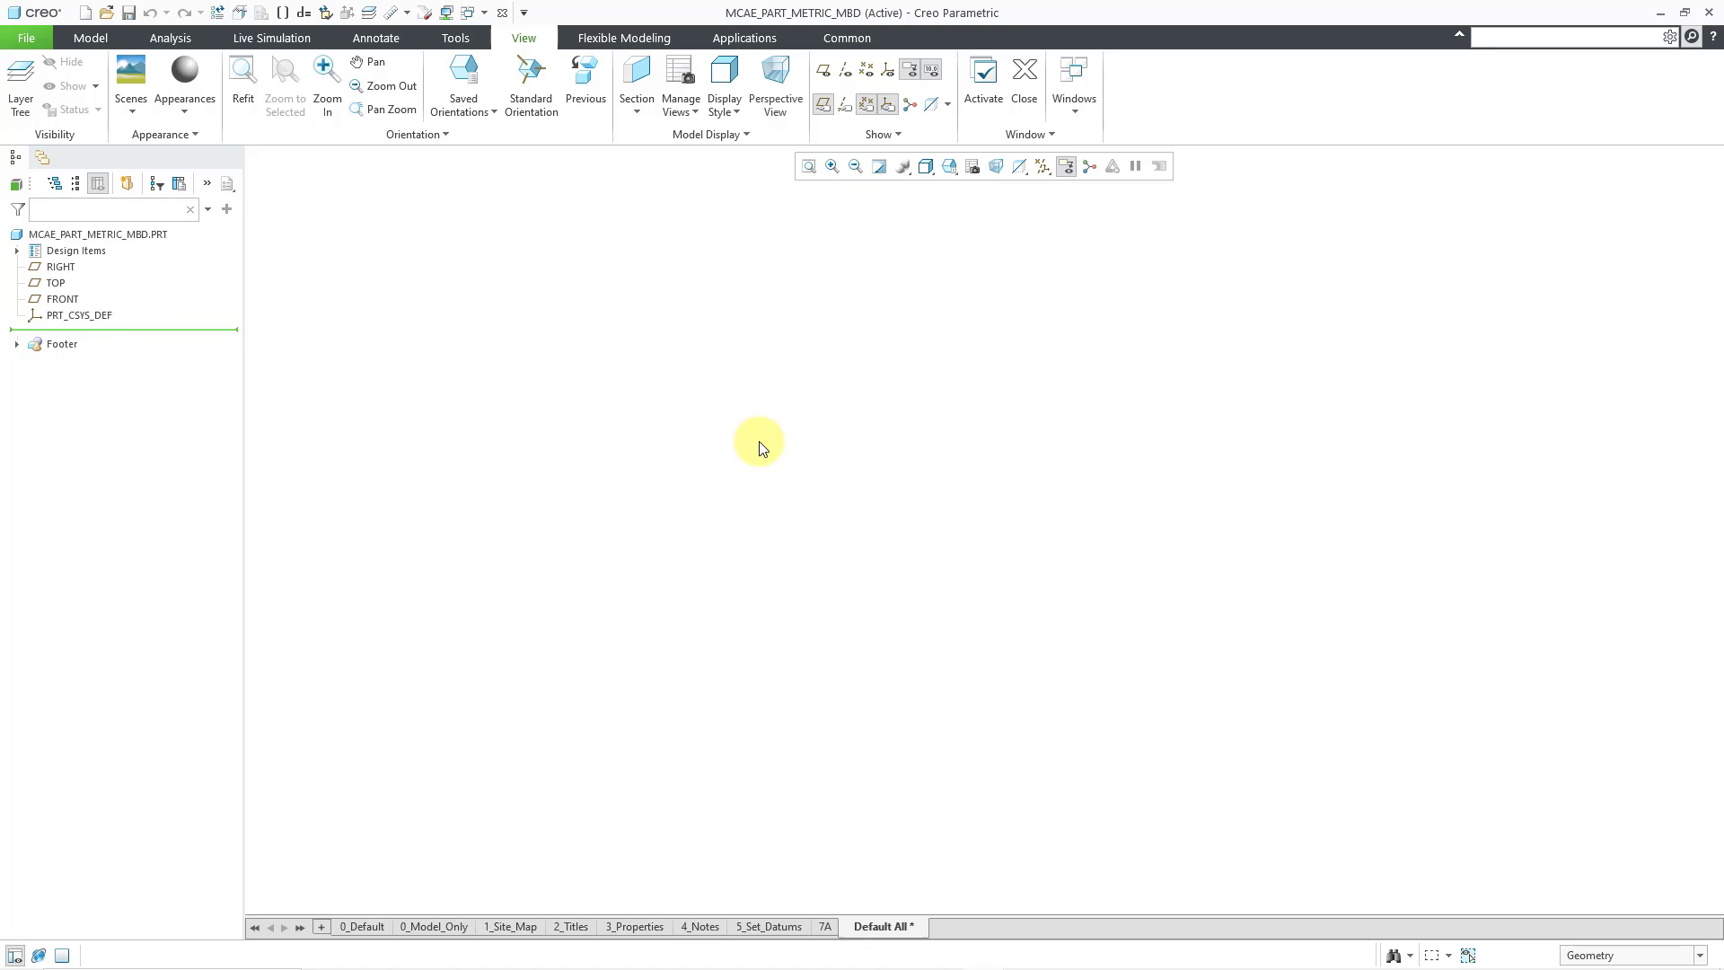
{"action": "left_click", "coordinate": [483, 14]}
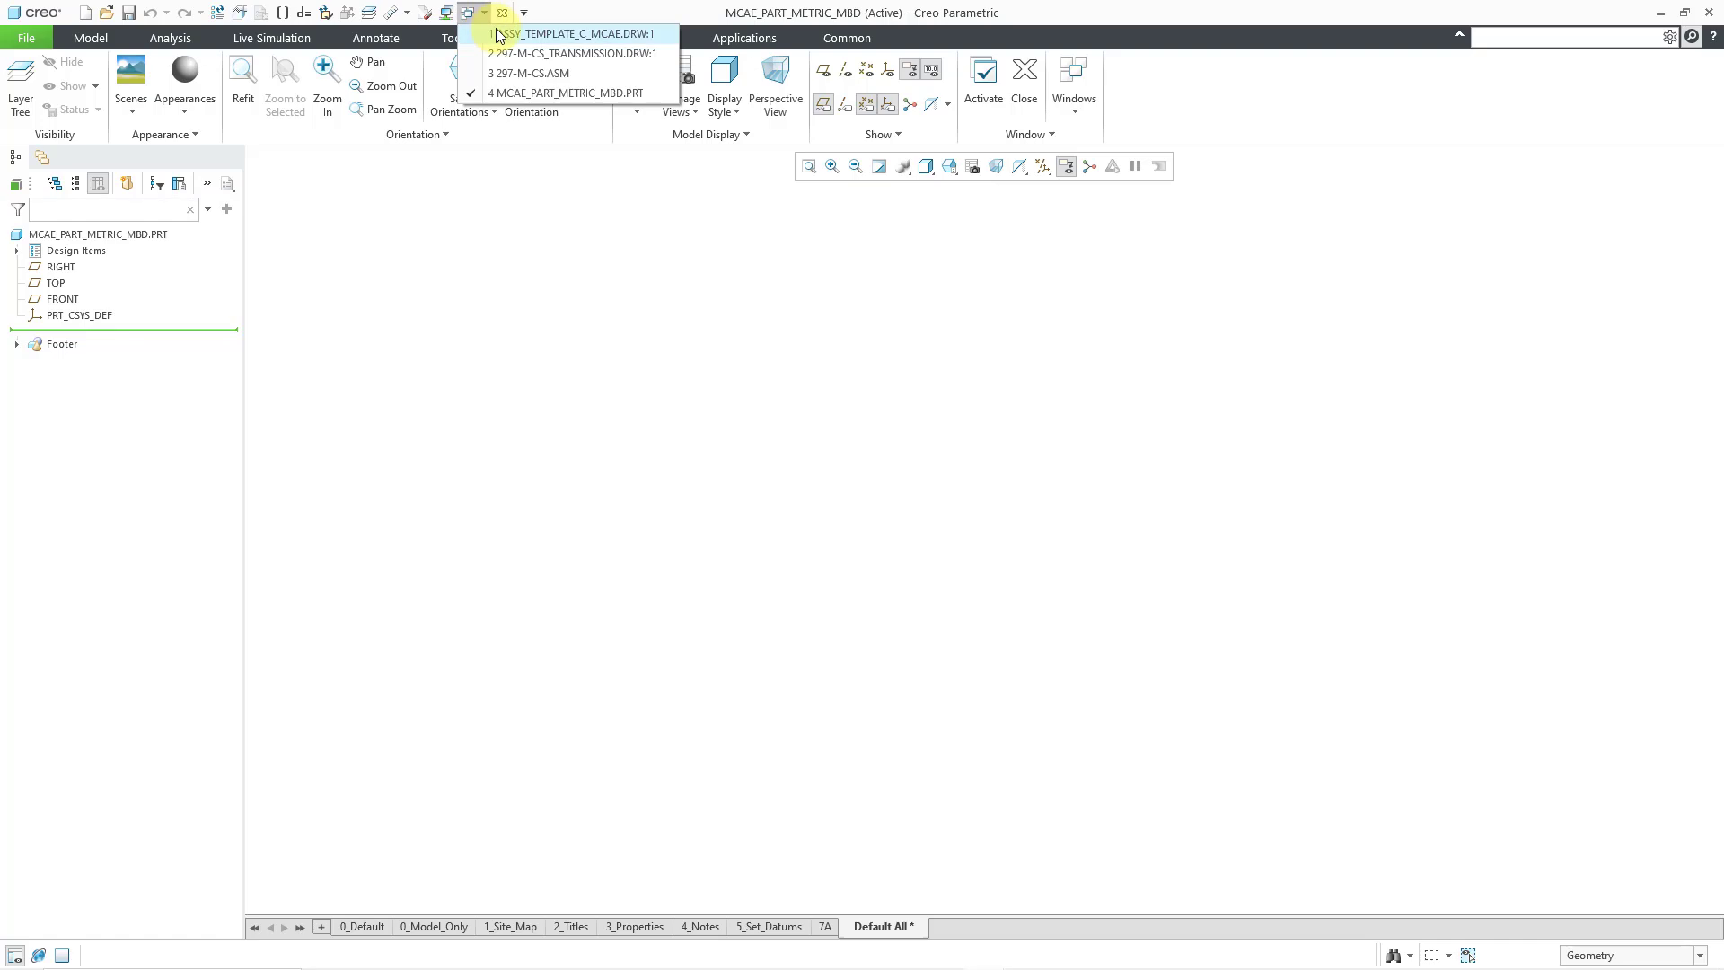
Show the ASSY_TEMPLATE_C_MCAE drawing's floating layer tree and bring up actions for its NOTES layer
{"action": "left_click", "coordinate": [499, 34]}
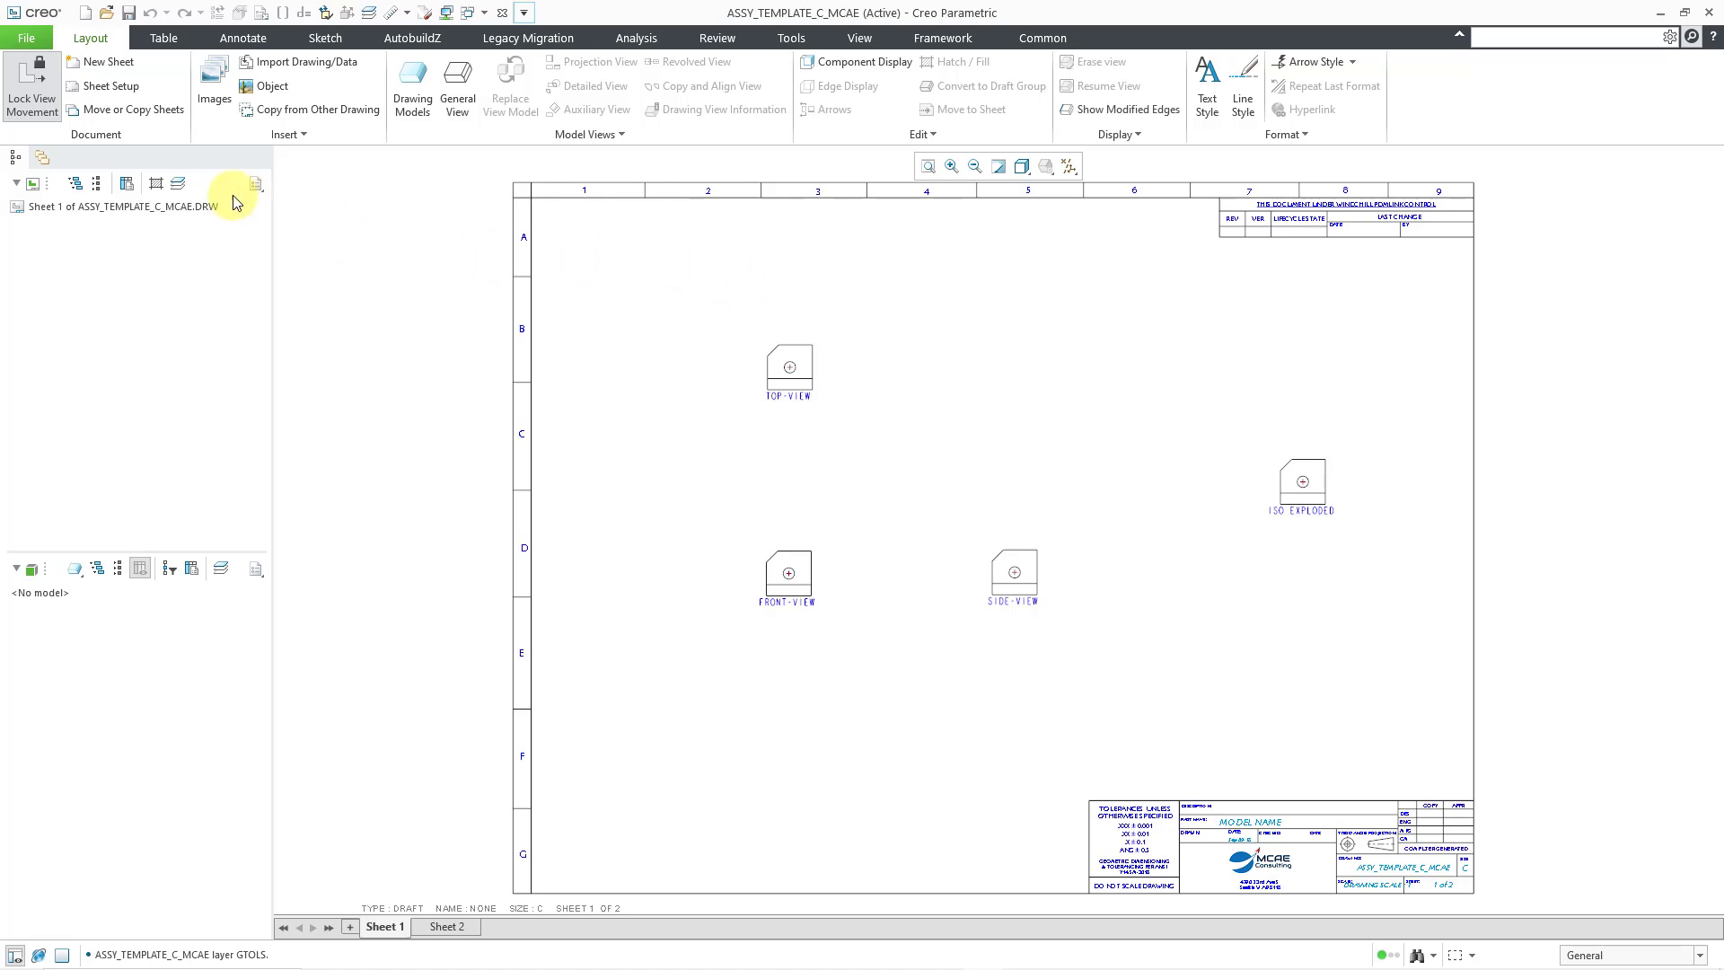
{"action": "left_click", "coordinate": [179, 185]}
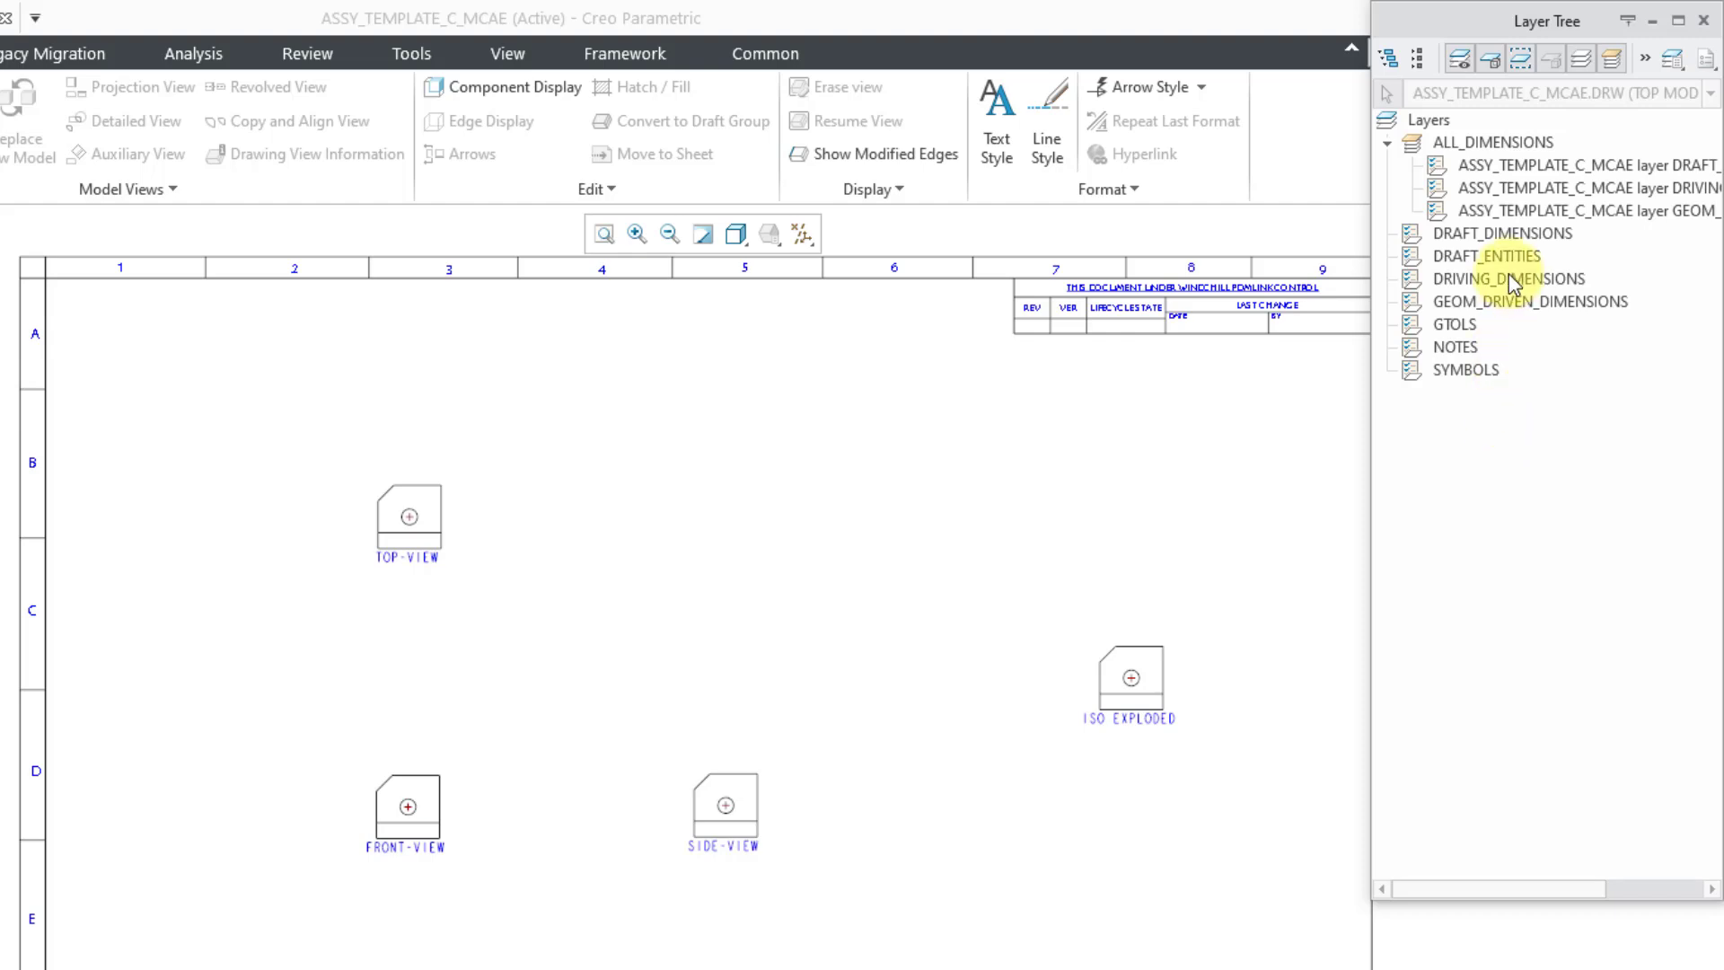
{"action": "left_click", "coordinate": [1458, 351]}
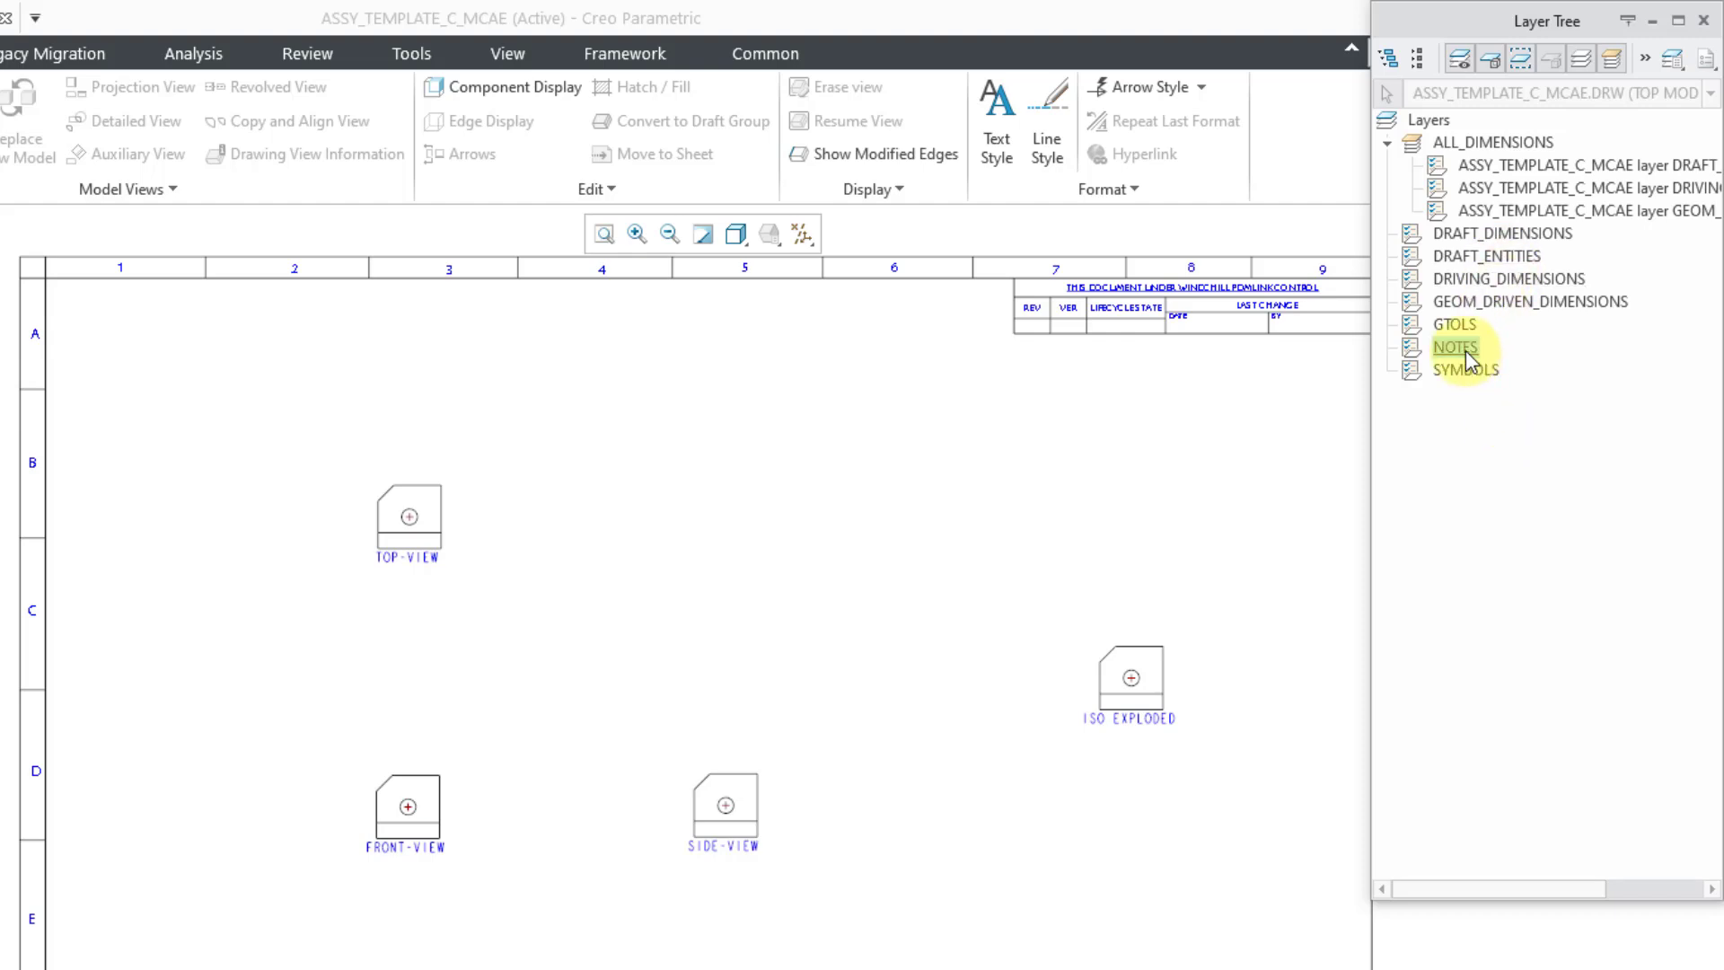
{"action": "right_click", "coordinate": [1465, 358]}
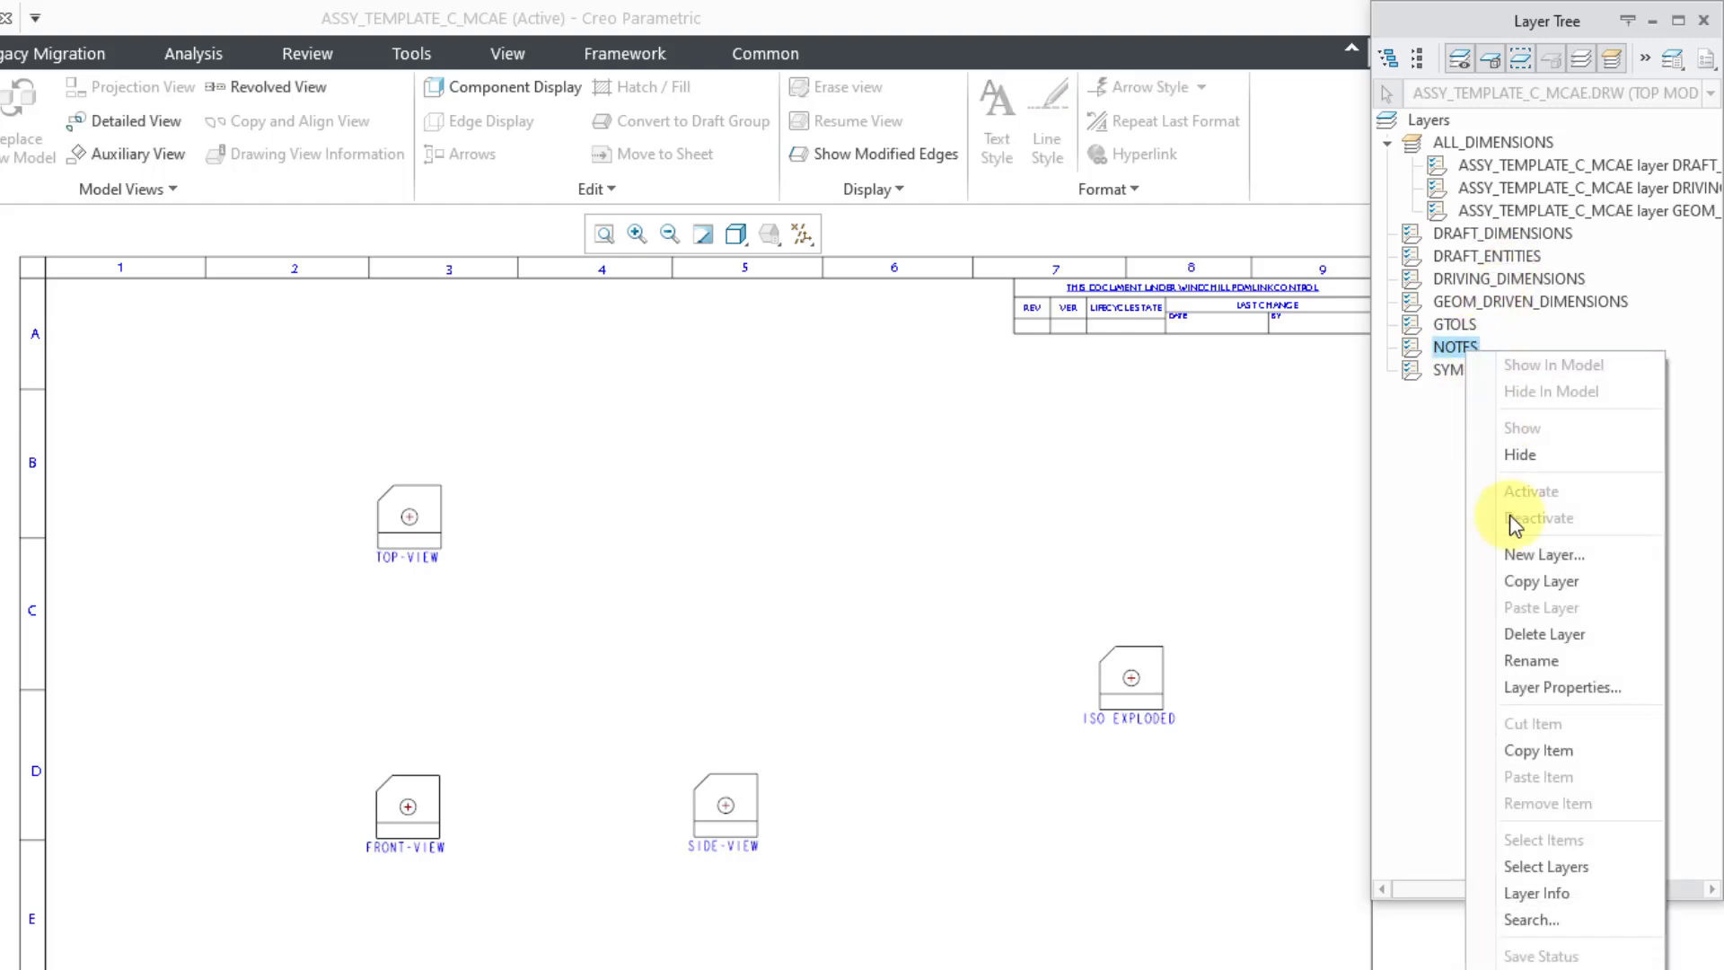
{"action": "left_click", "coordinate": [1549, 688]}
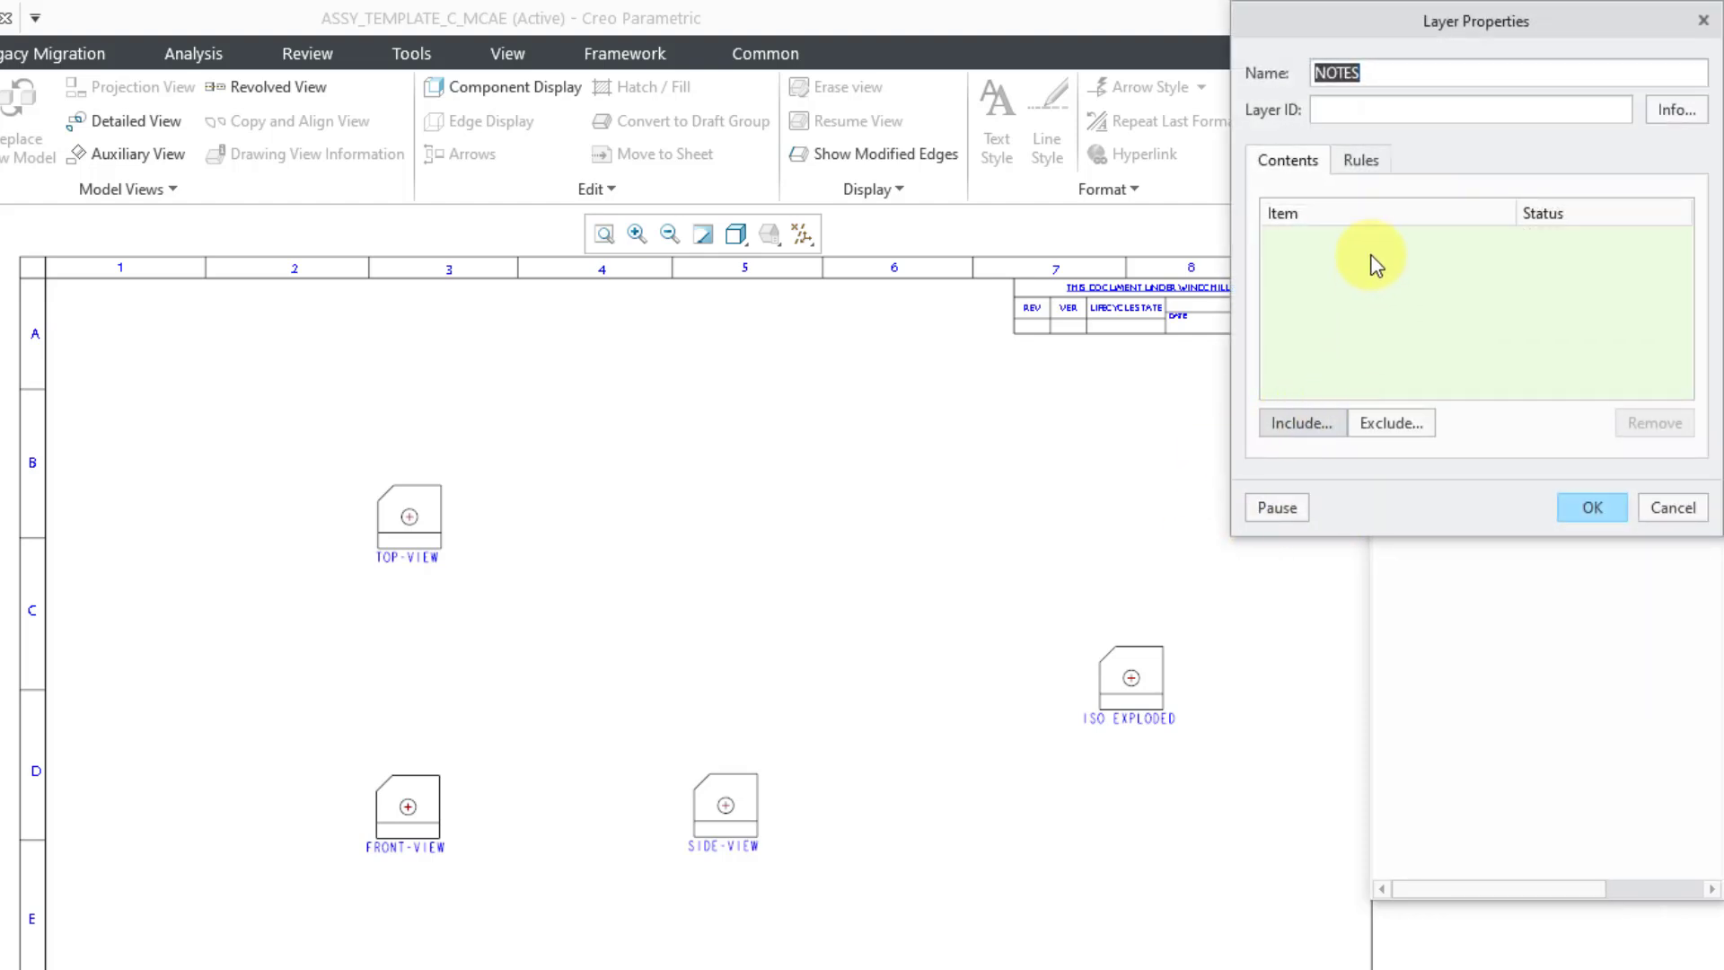
{"action": "left_click", "coordinate": [1363, 163]}
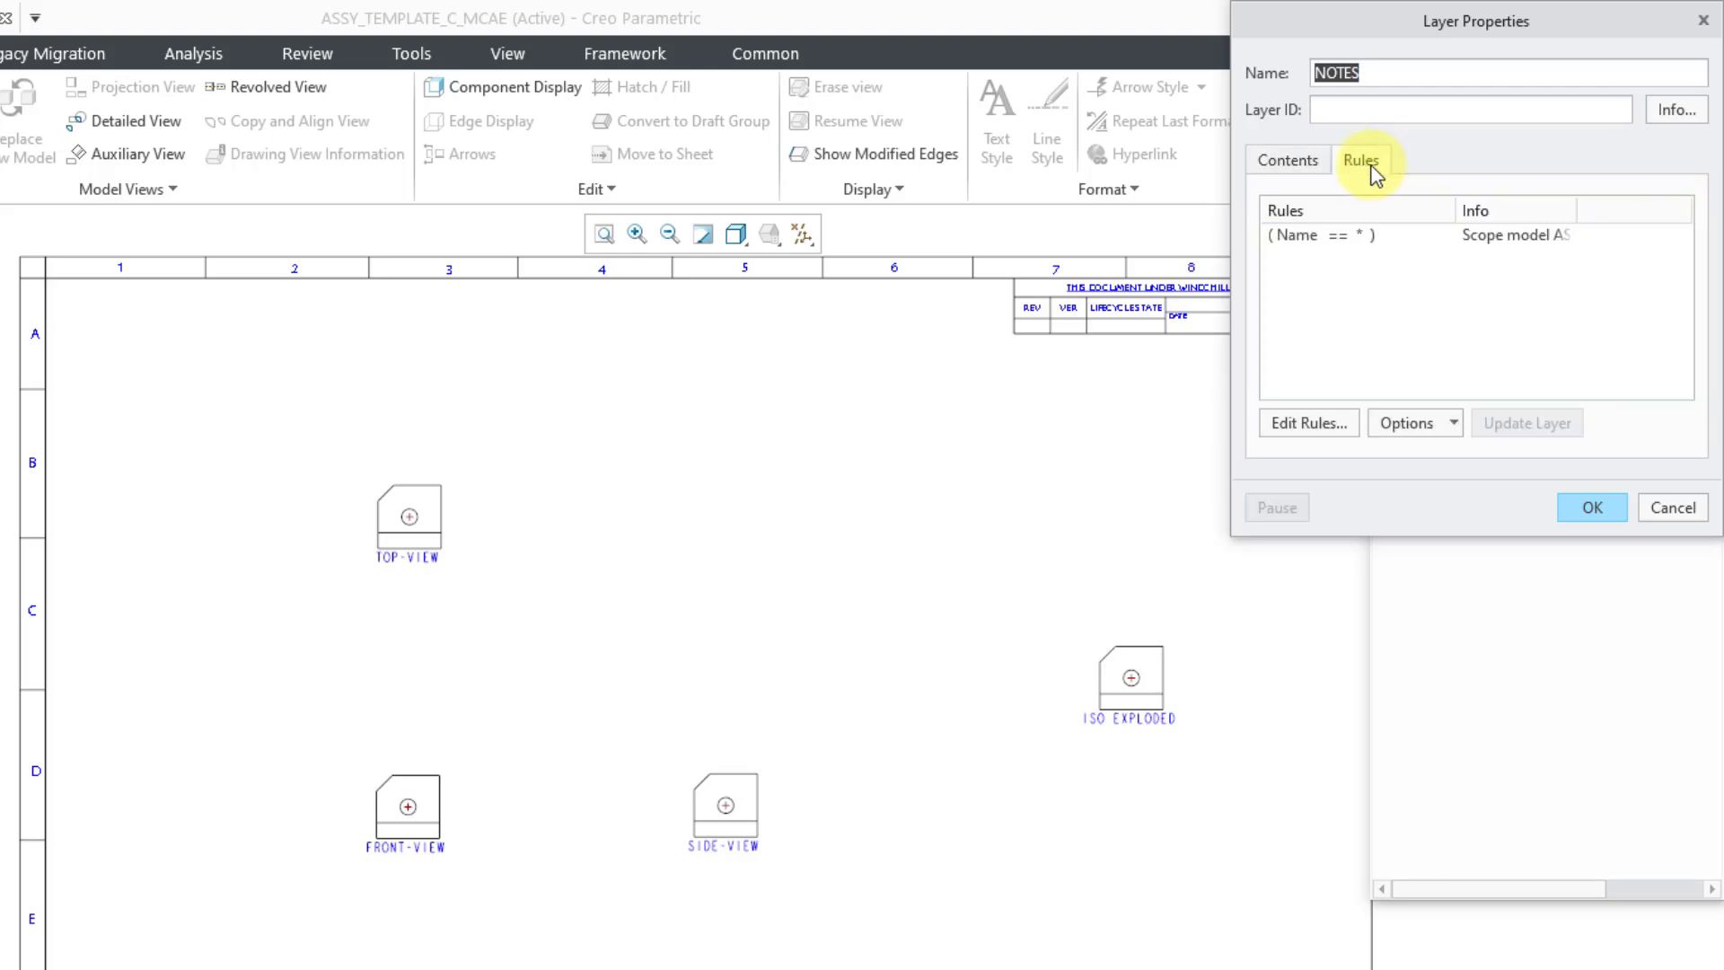
{"action": "left_click", "coordinate": [1453, 426]}
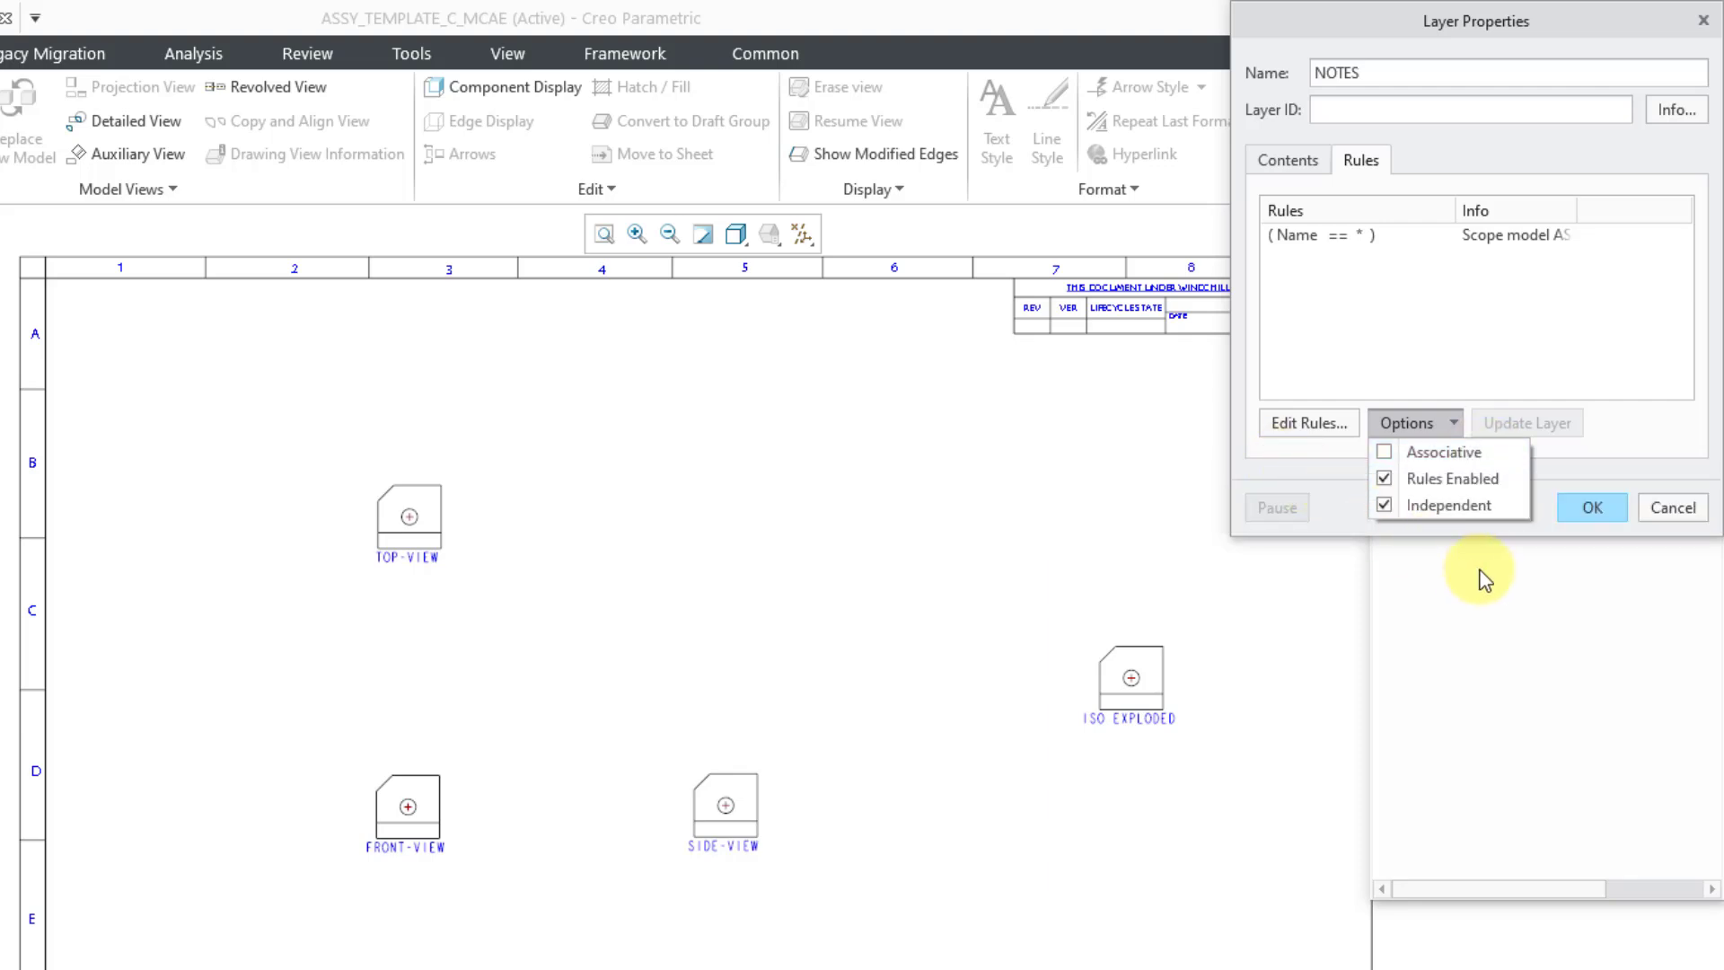
{"action": "left_click", "coordinate": [1671, 509]}
{"action": "left_click", "coordinate": [1671, 509]}
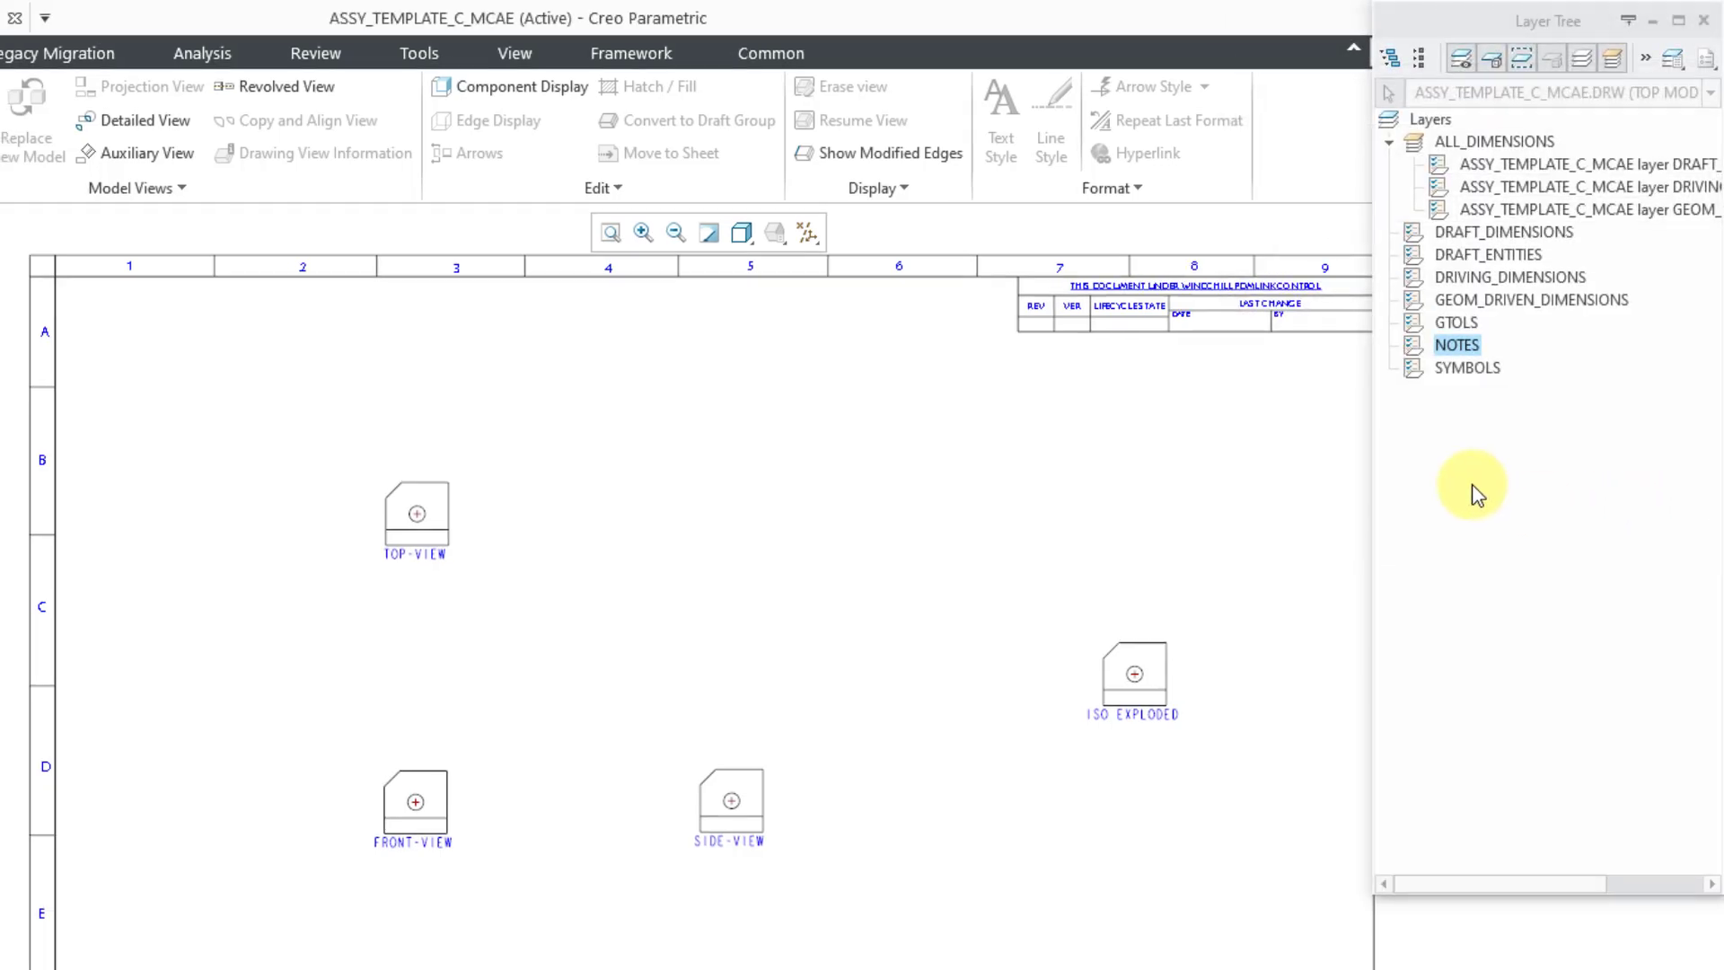
Close the floating Layer Tree and open the Configuration Editor listing config.pro options
{"action": "left_click", "coordinate": [1703, 19]}
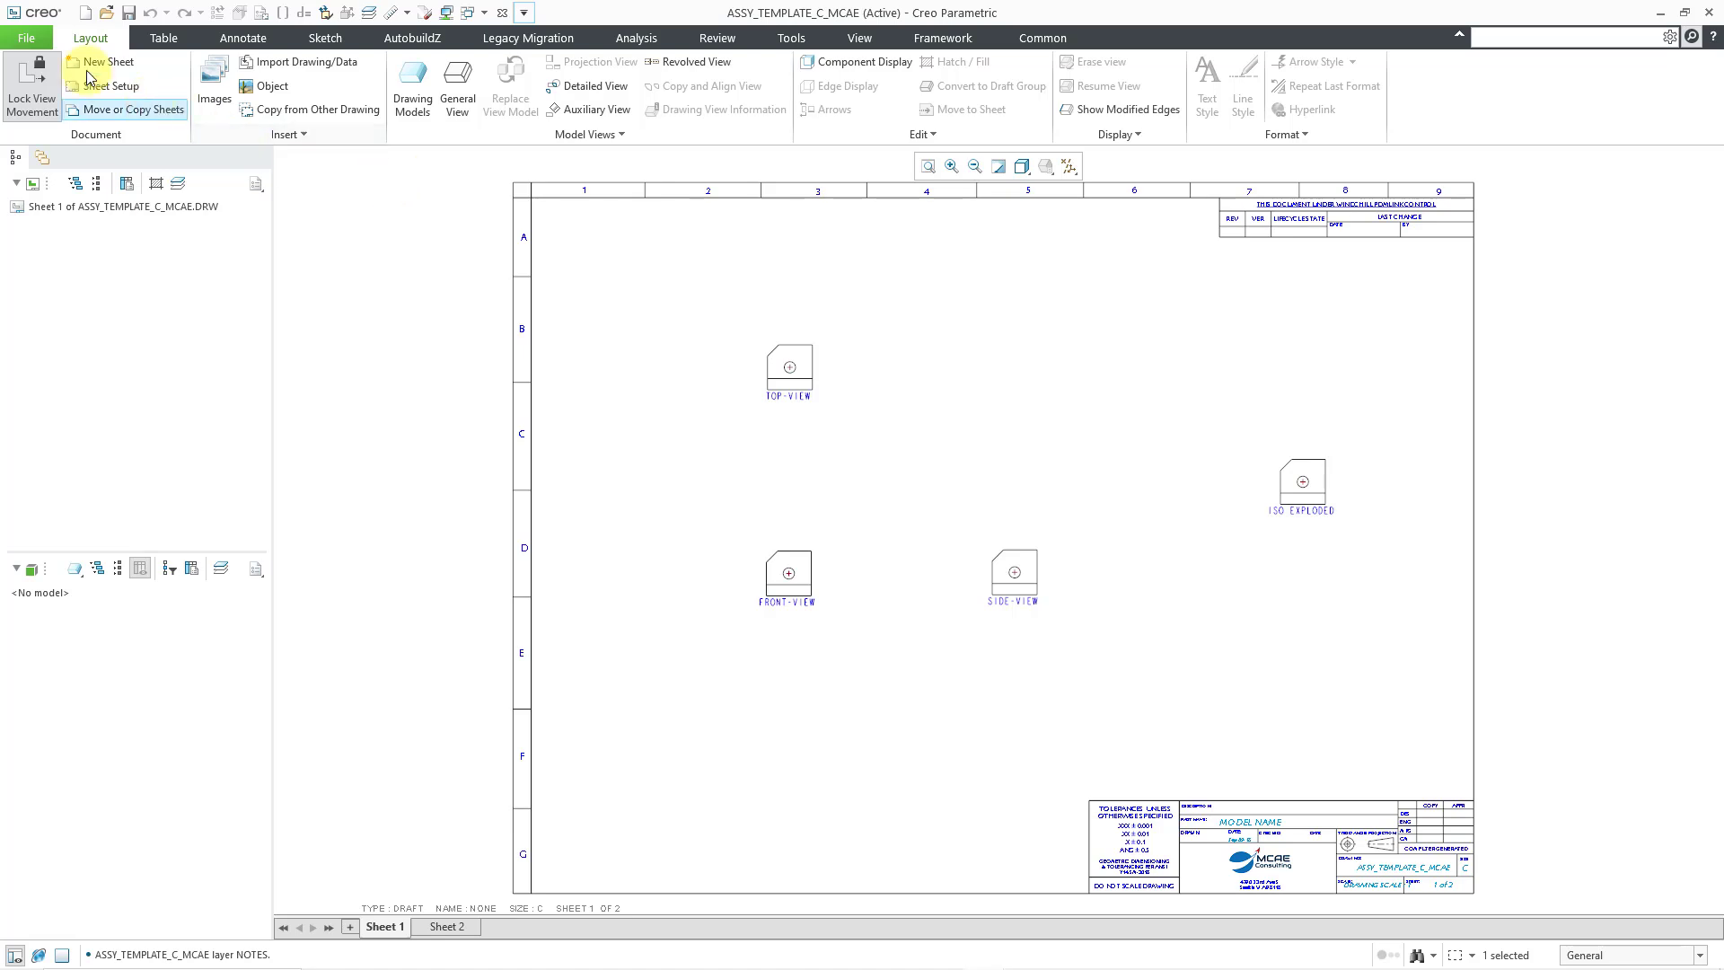
{"action": "left_click", "coordinate": [26, 39]}
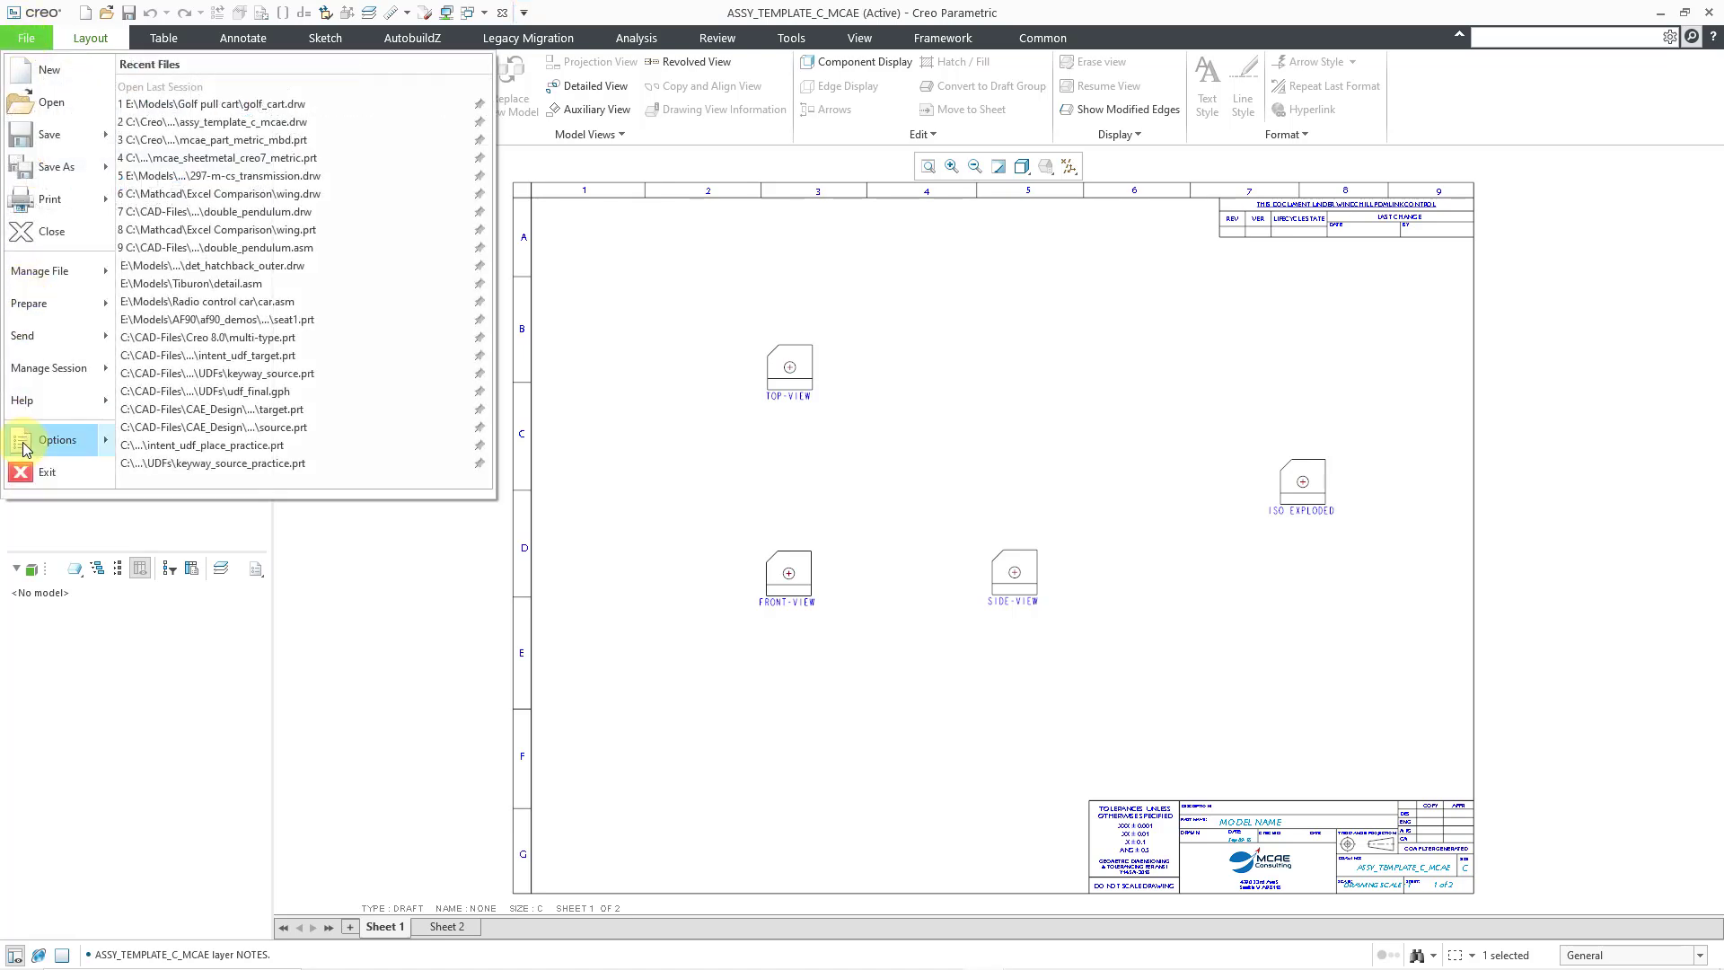
{"action": "mouse_move", "coordinate": [22, 440]}
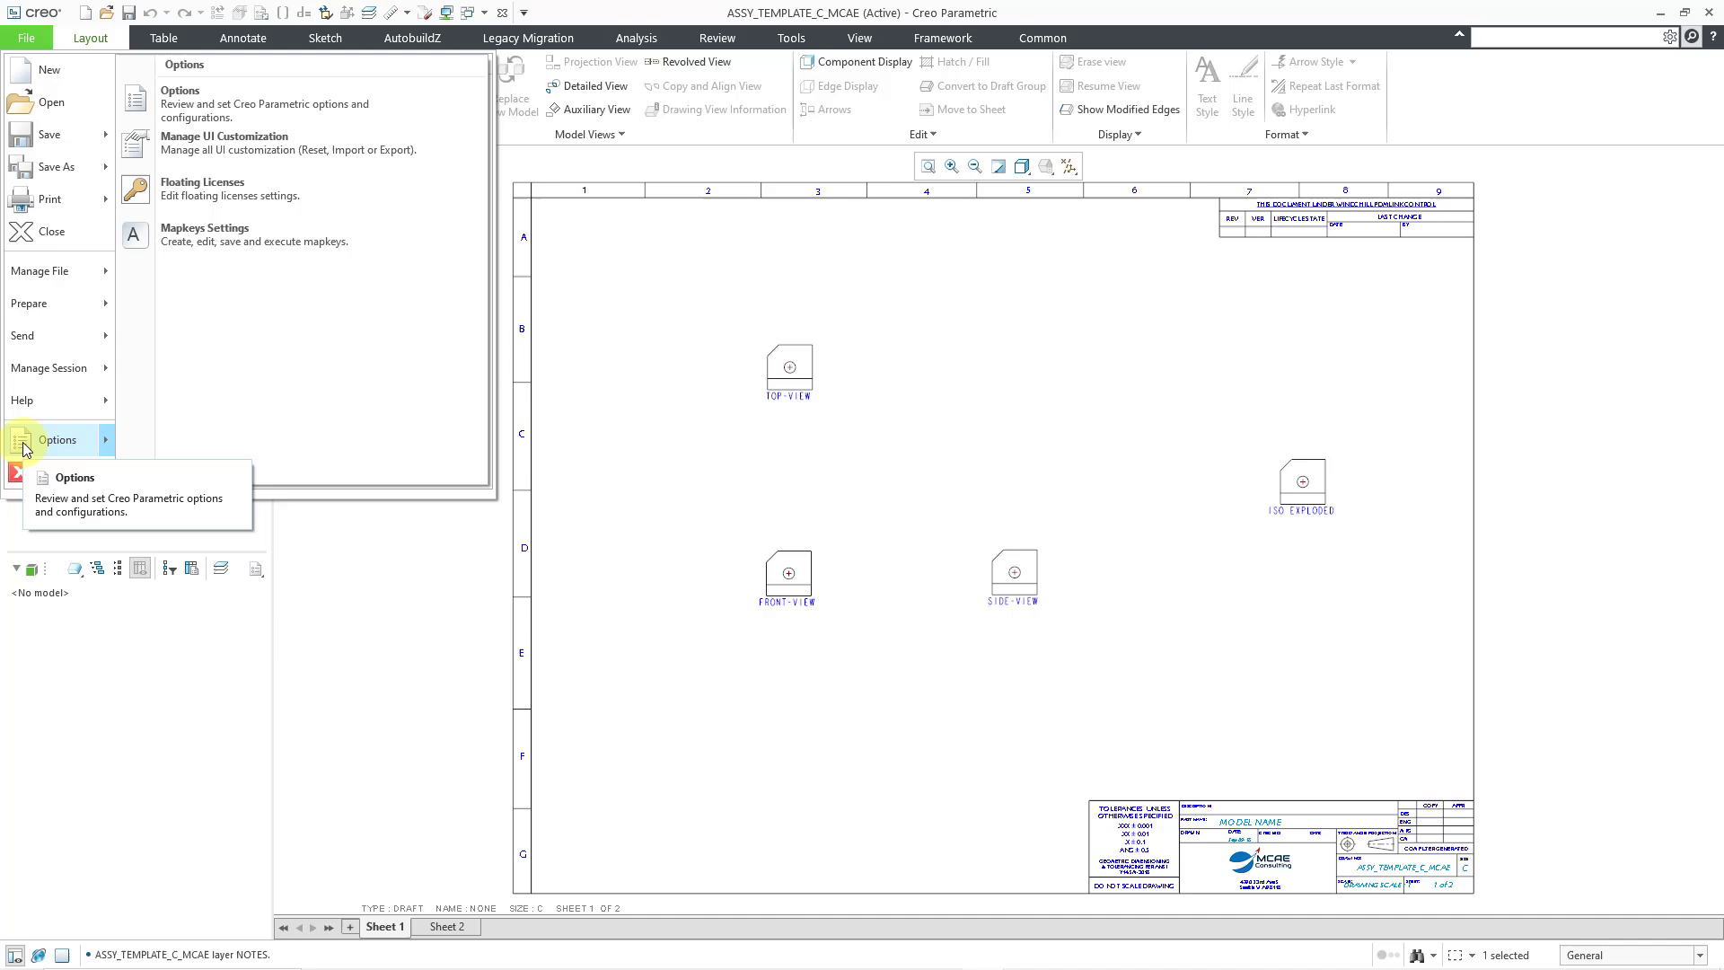
{"action": "left_click", "coordinate": [235, 103]}
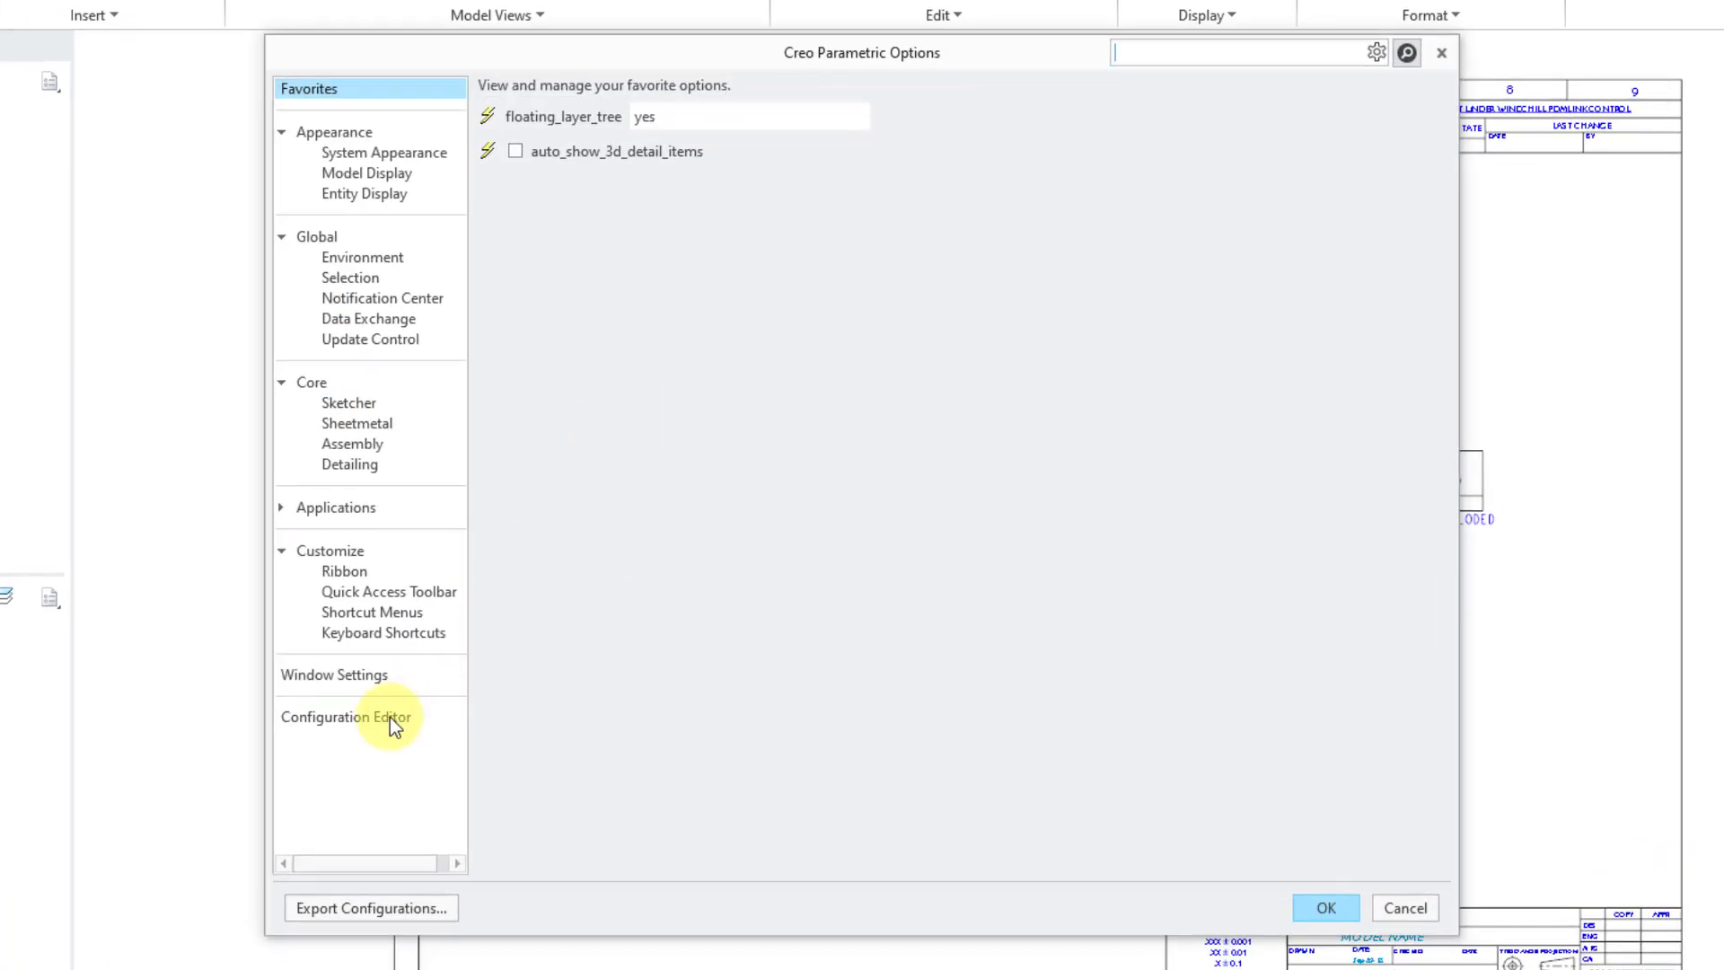
{"action": "left_click", "coordinate": [383, 720]}
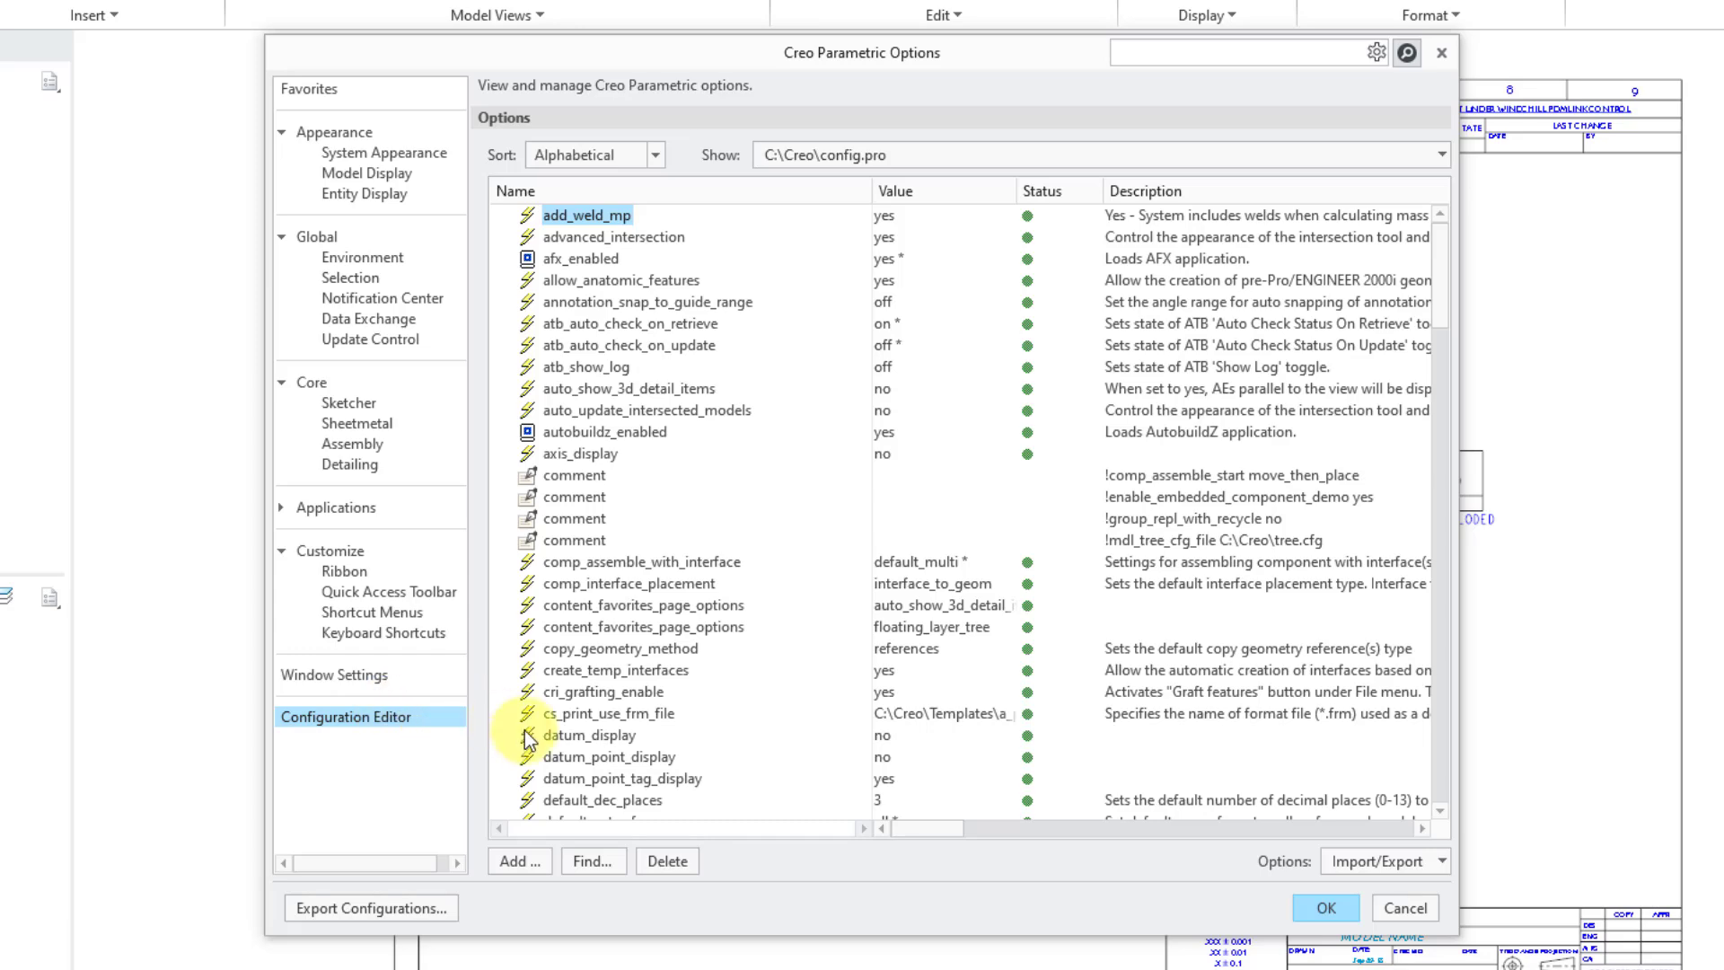
{"action": "left_click", "coordinate": [606, 860]}
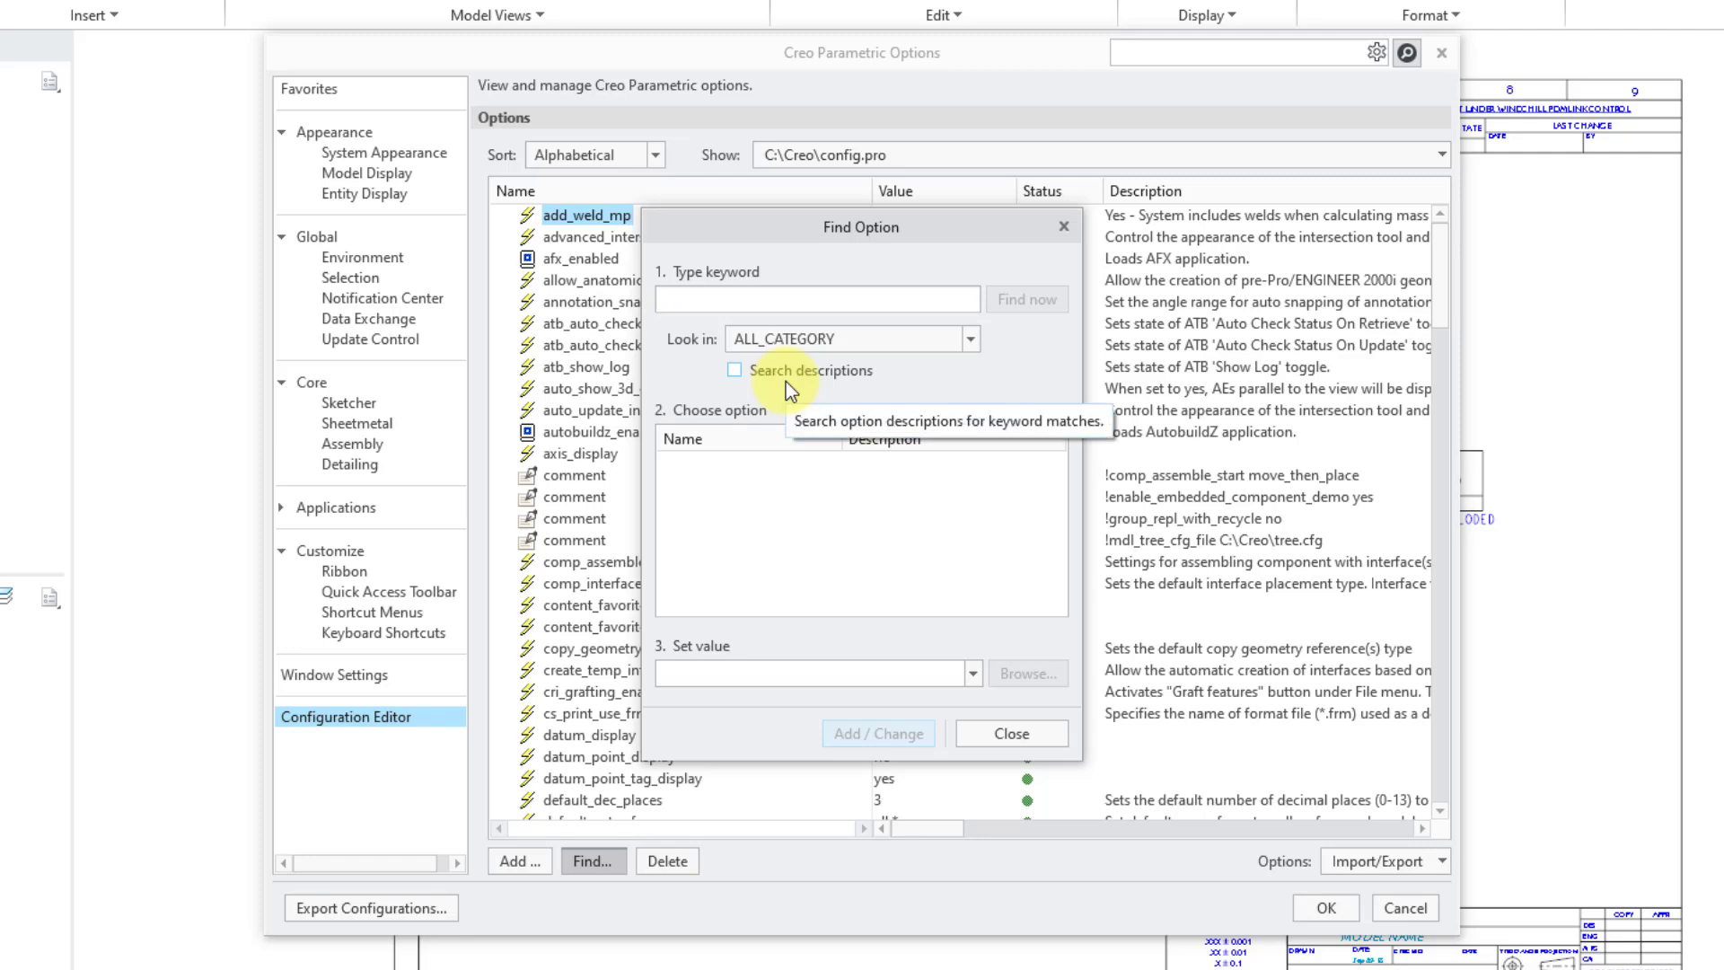
{"action": "type", "text": "def_layer"}
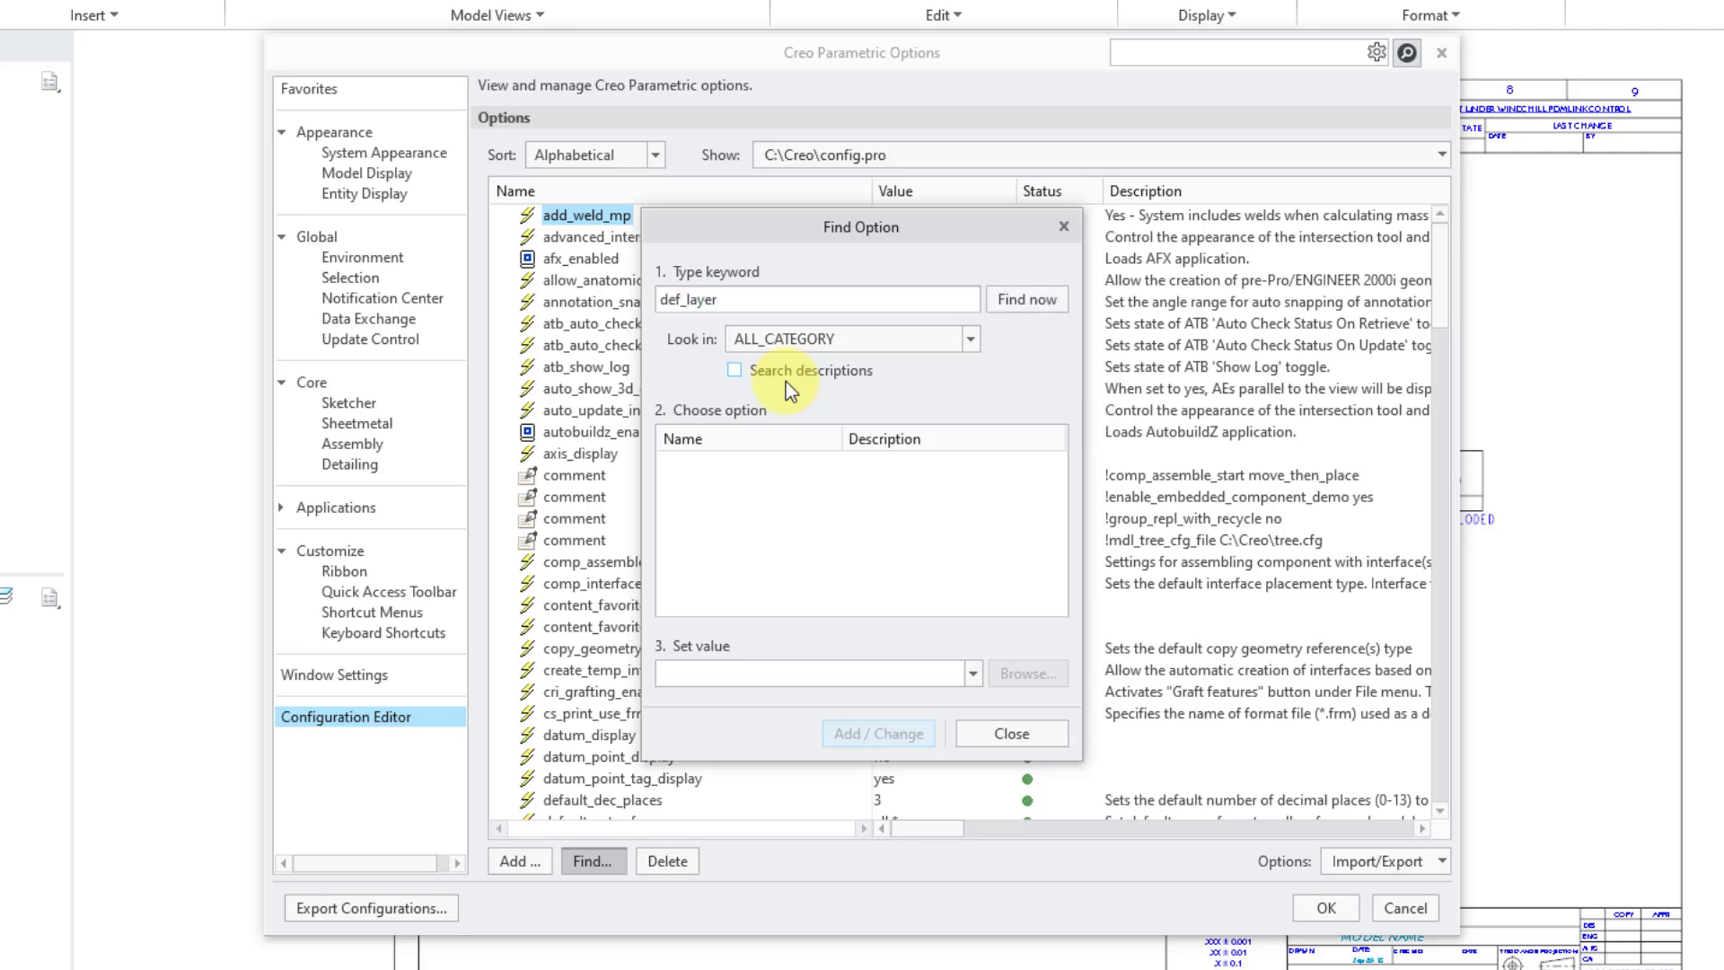
{"action": "key", "text": "Return"}
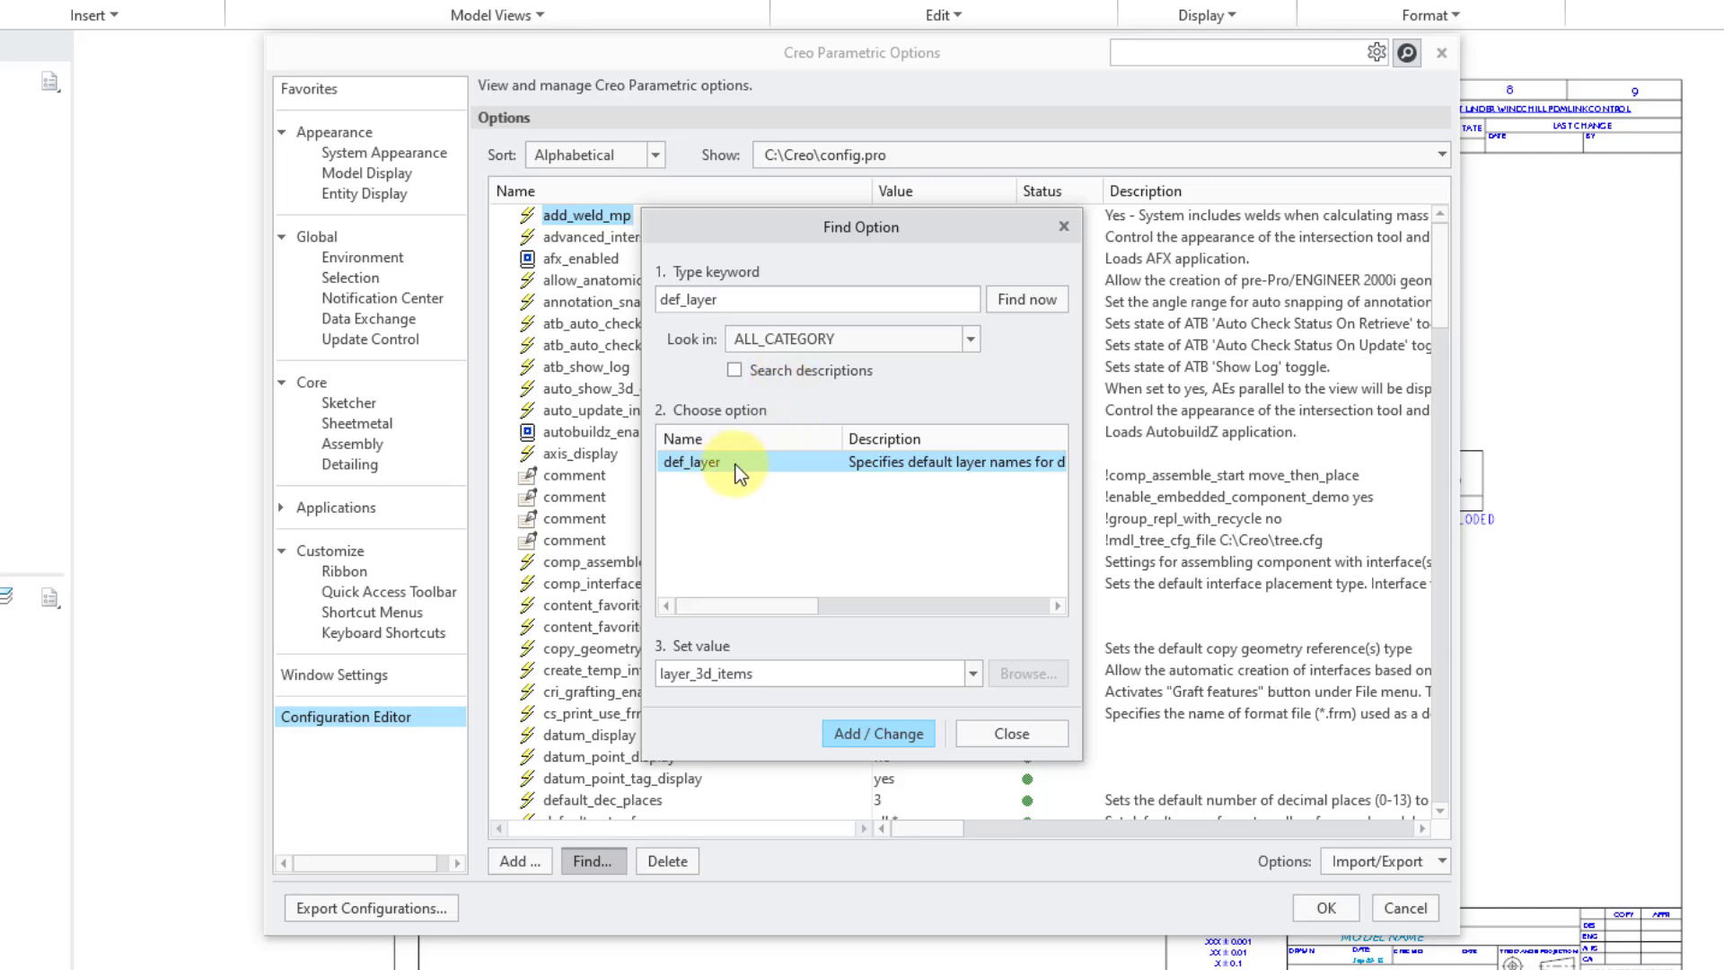
{"action": "left_click", "coordinate": [973, 674]}
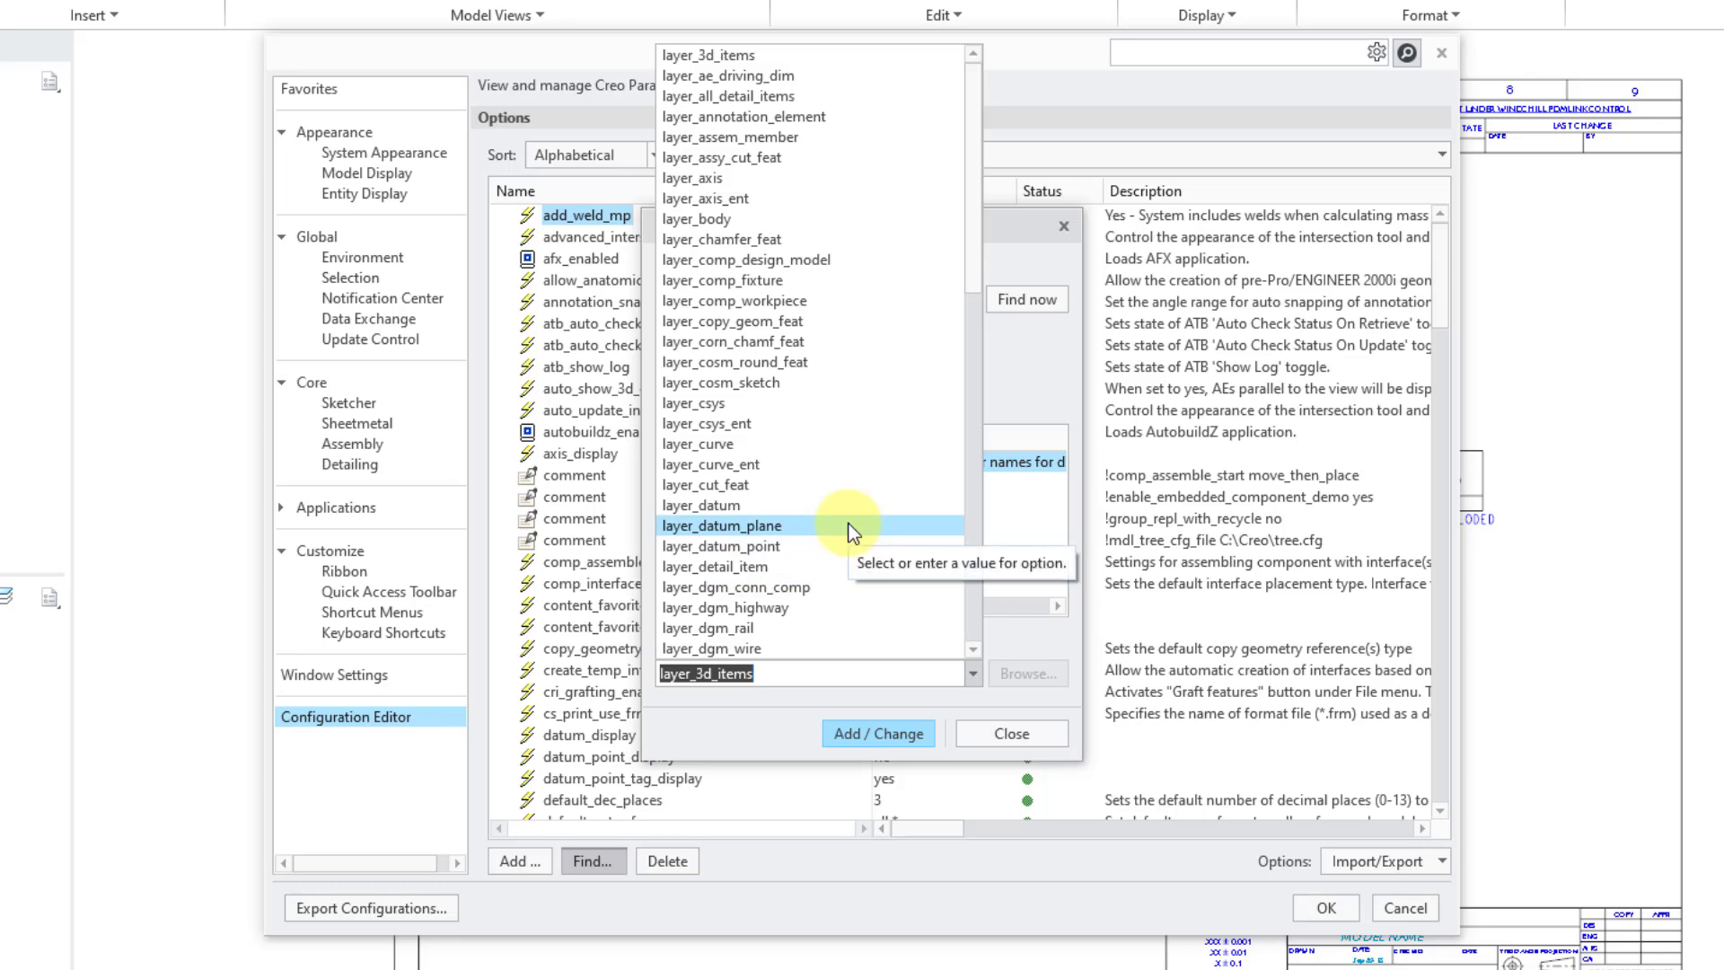
{"action": "scroll", "coordinate": [831, 506], "scroll_direction": "down", "scroll_amount": 5}
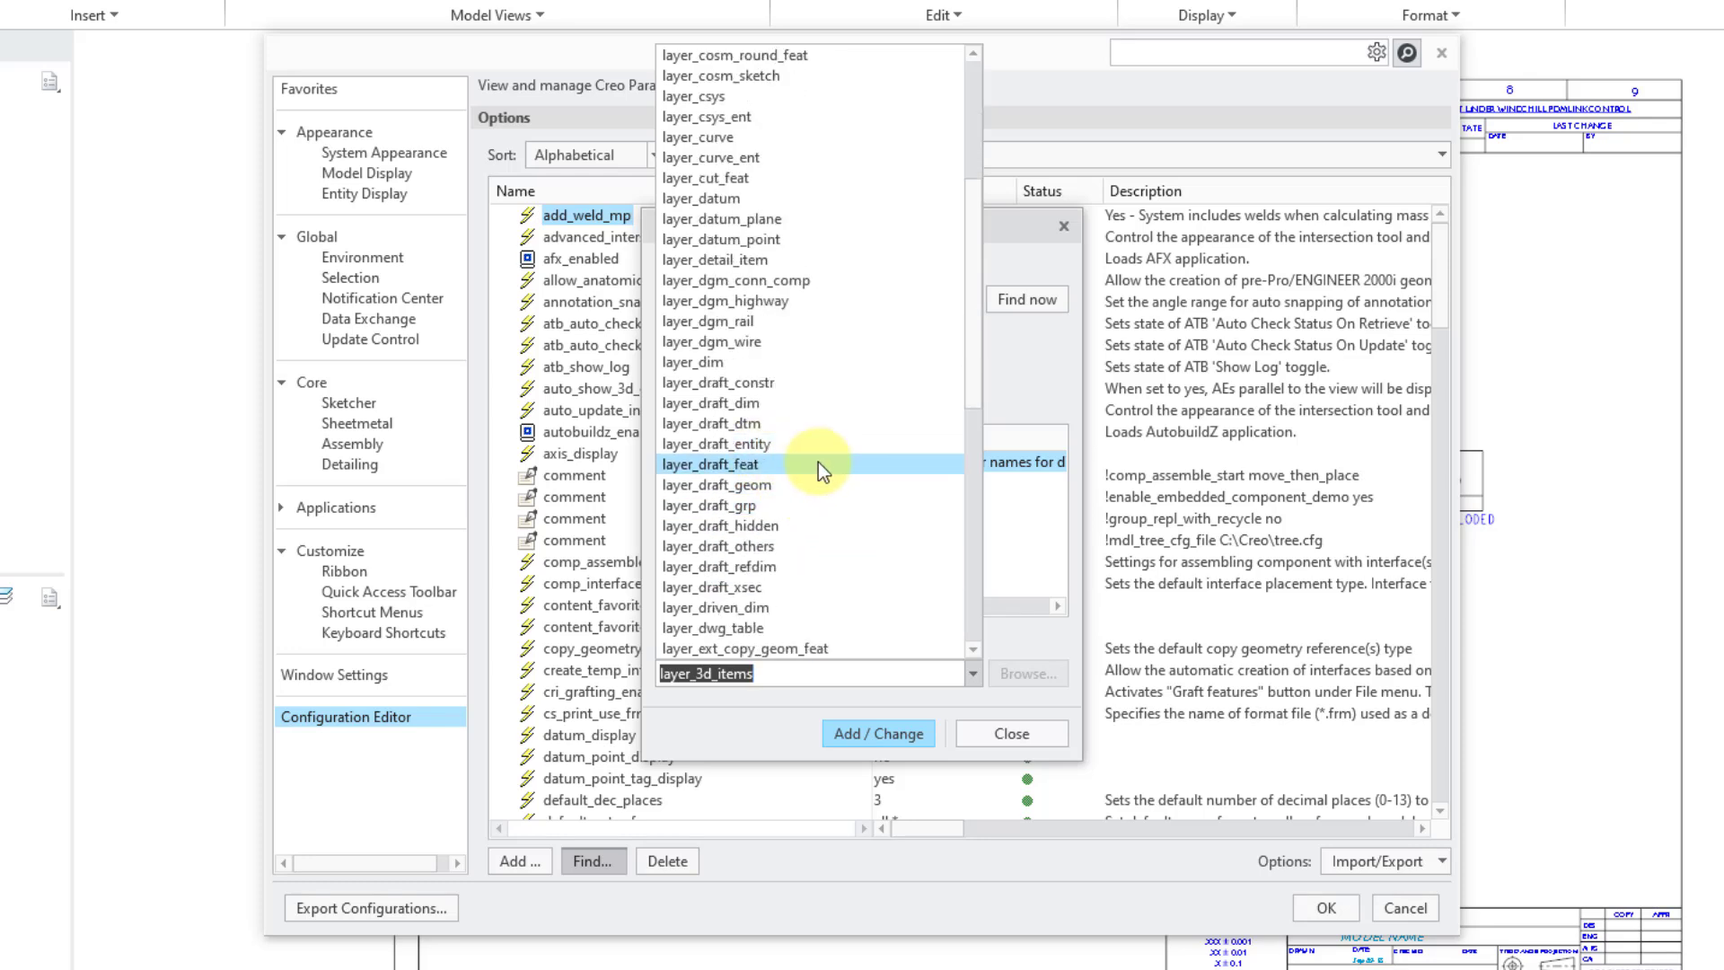
{"action": "scroll", "coordinate": [817, 461], "scroll_direction": "down", "scroll_amount": 3}
{"action": "scroll", "coordinate": [815, 465], "scroll_direction": "down", "scroll_amount": 1}
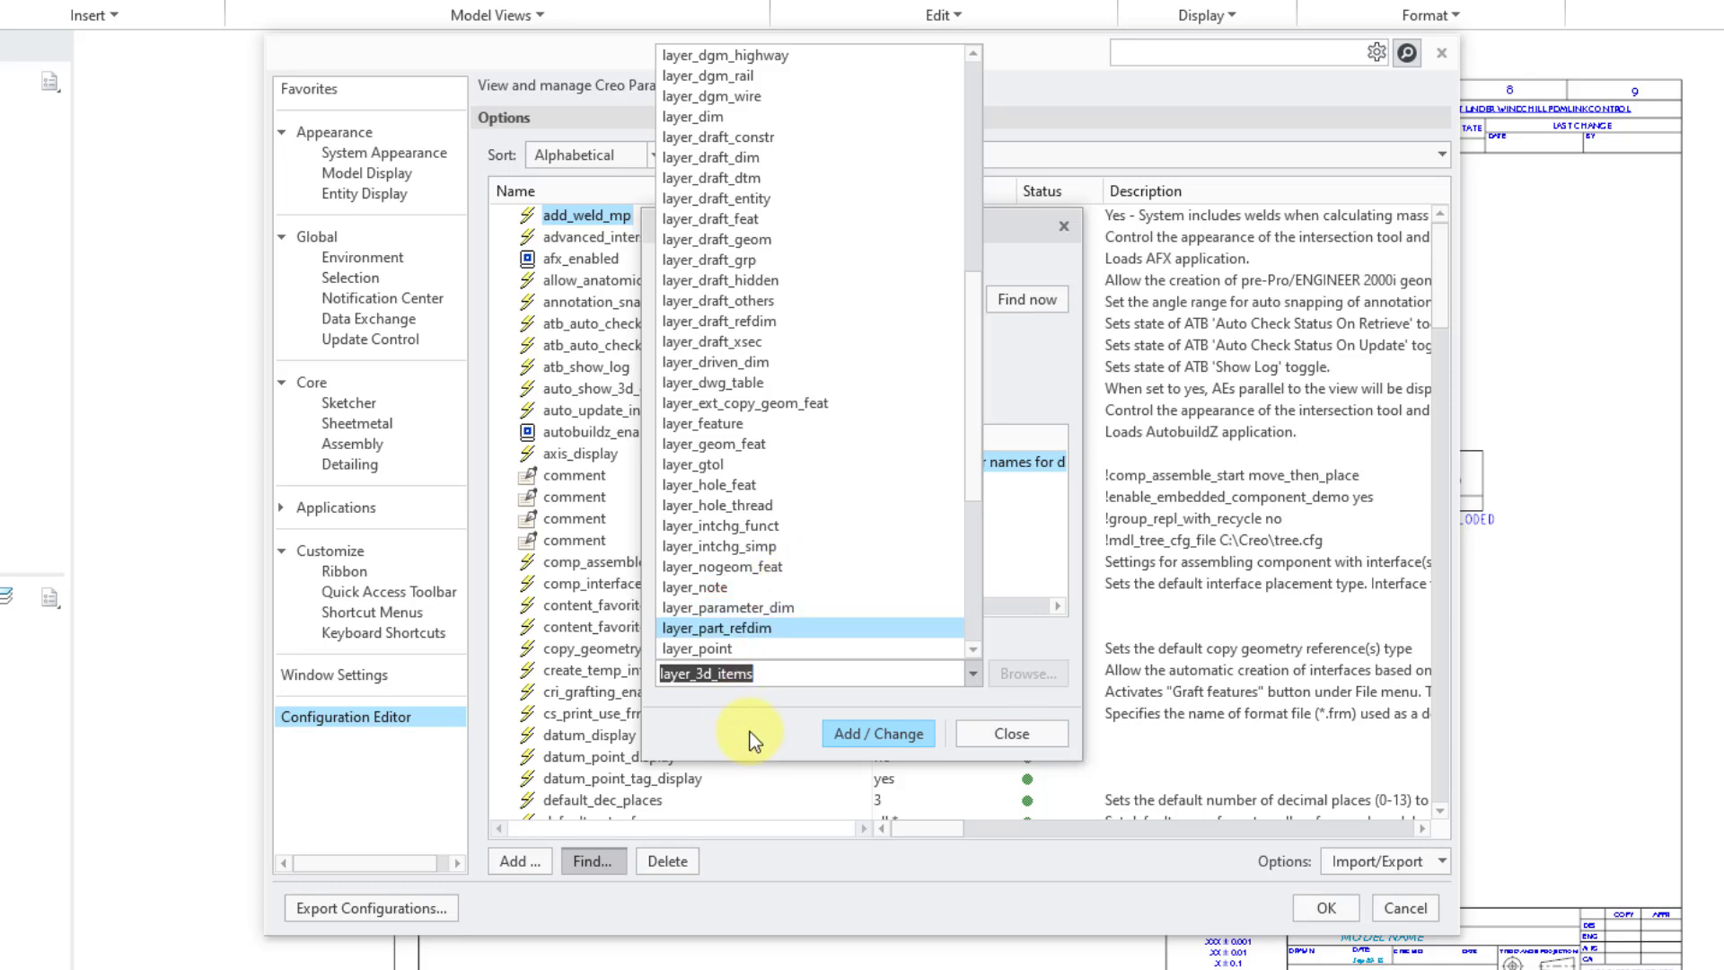
{"action": "left_click", "coordinate": [781, 723]}
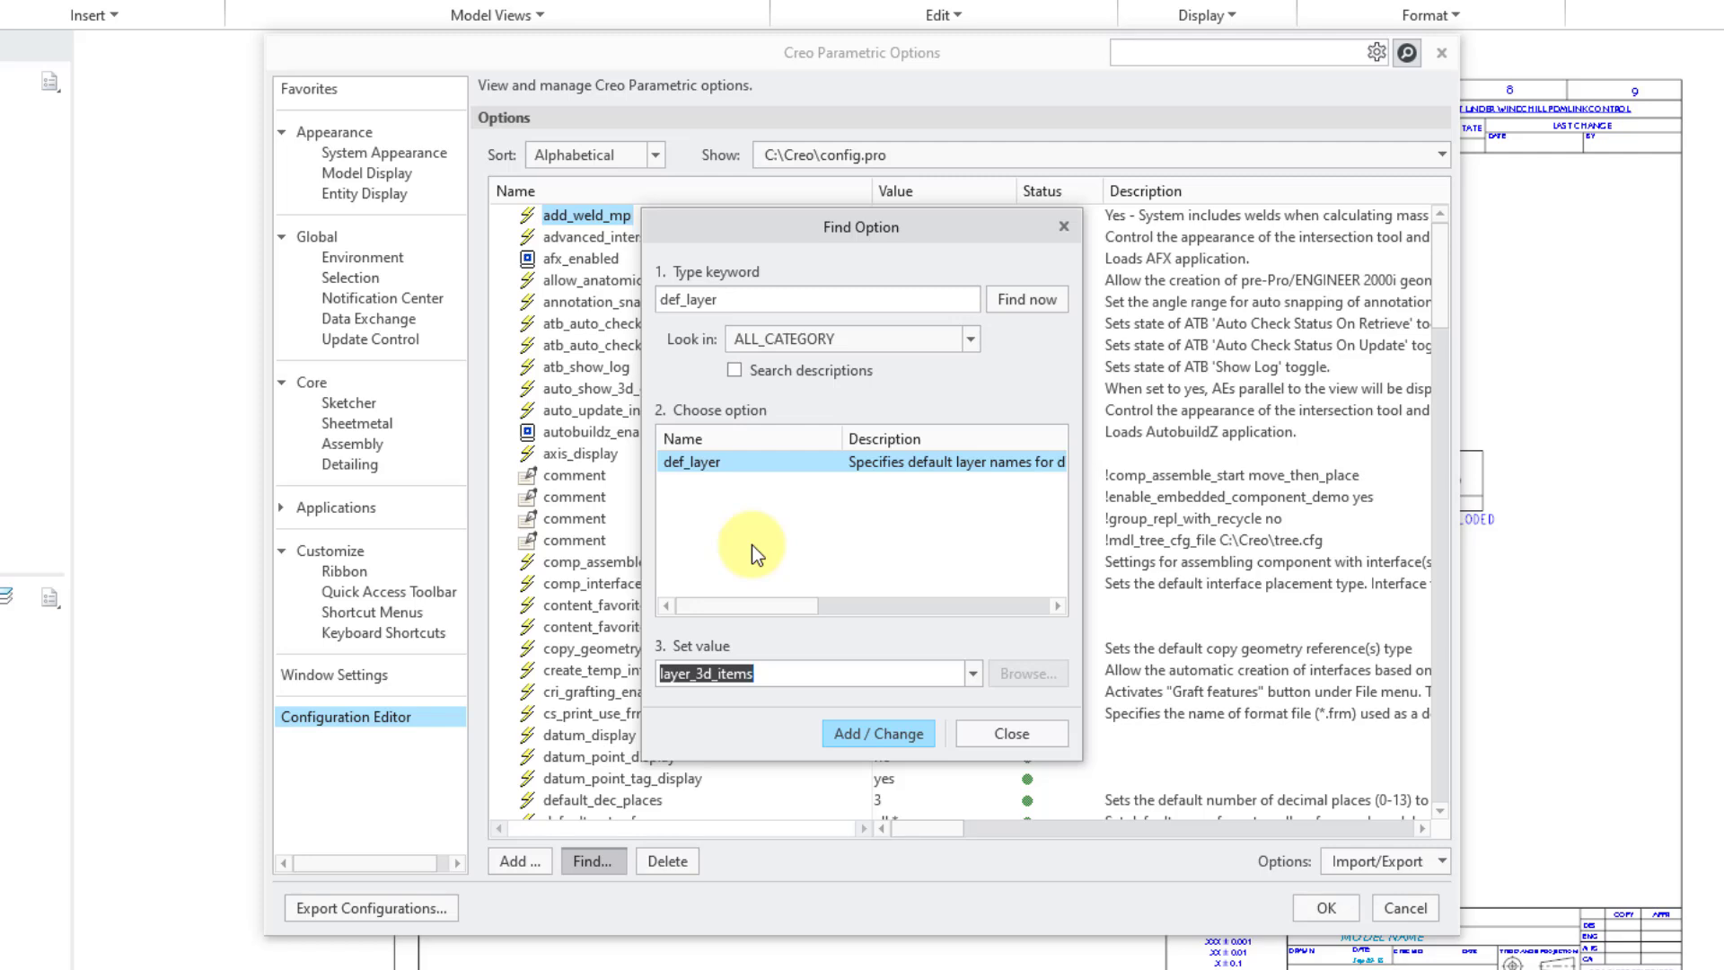
{"action": "left_click", "coordinate": [1010, 735]}
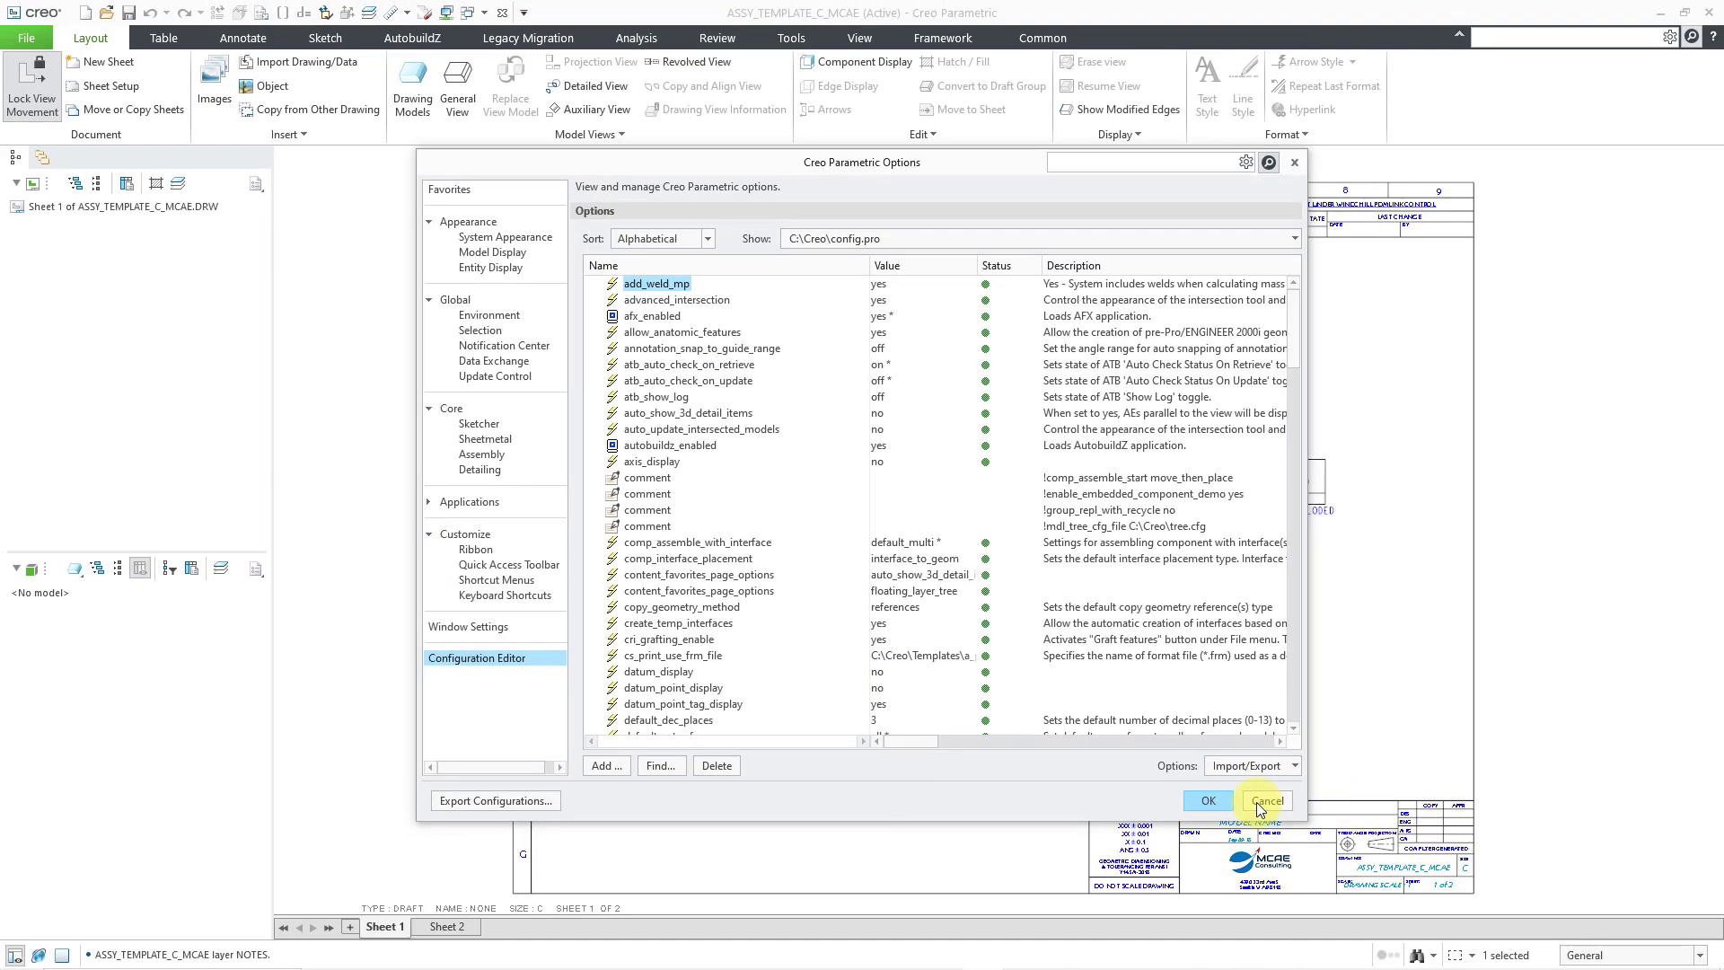
Close Options and switch to the 297-M-CS_TRANSMISSION drawing window
{"action": "left_click", "coordinate": [1293, 829]}
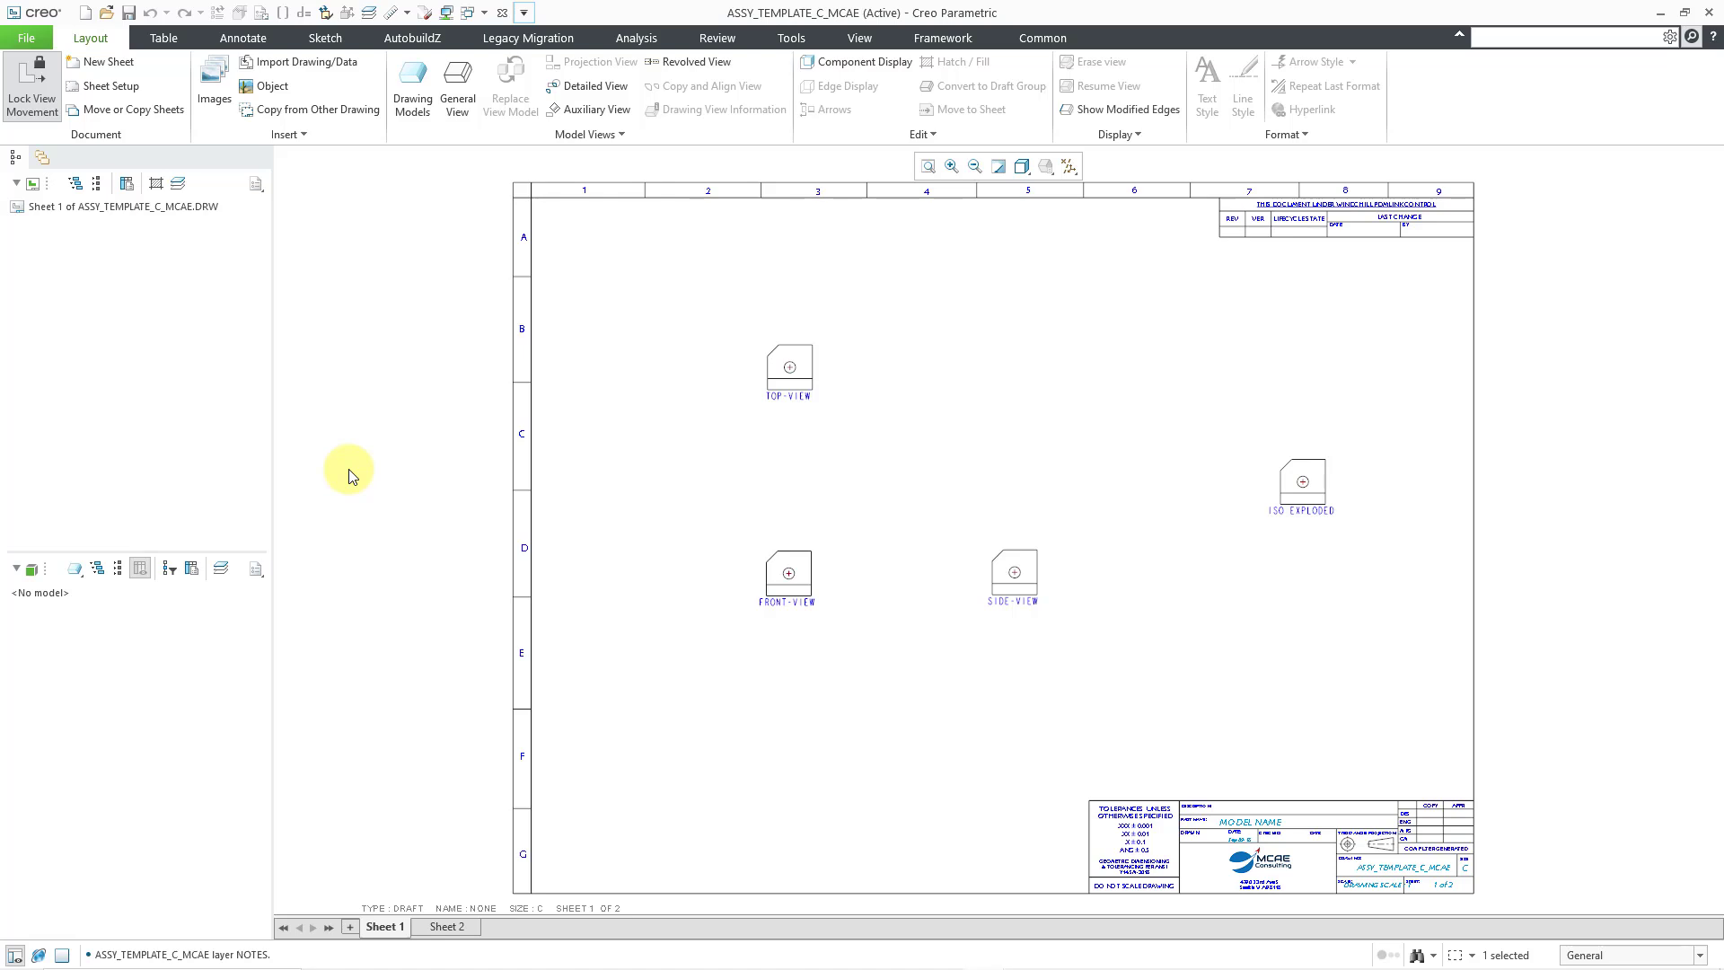
{"action": "left_click", "coordinate": [179, 184]}
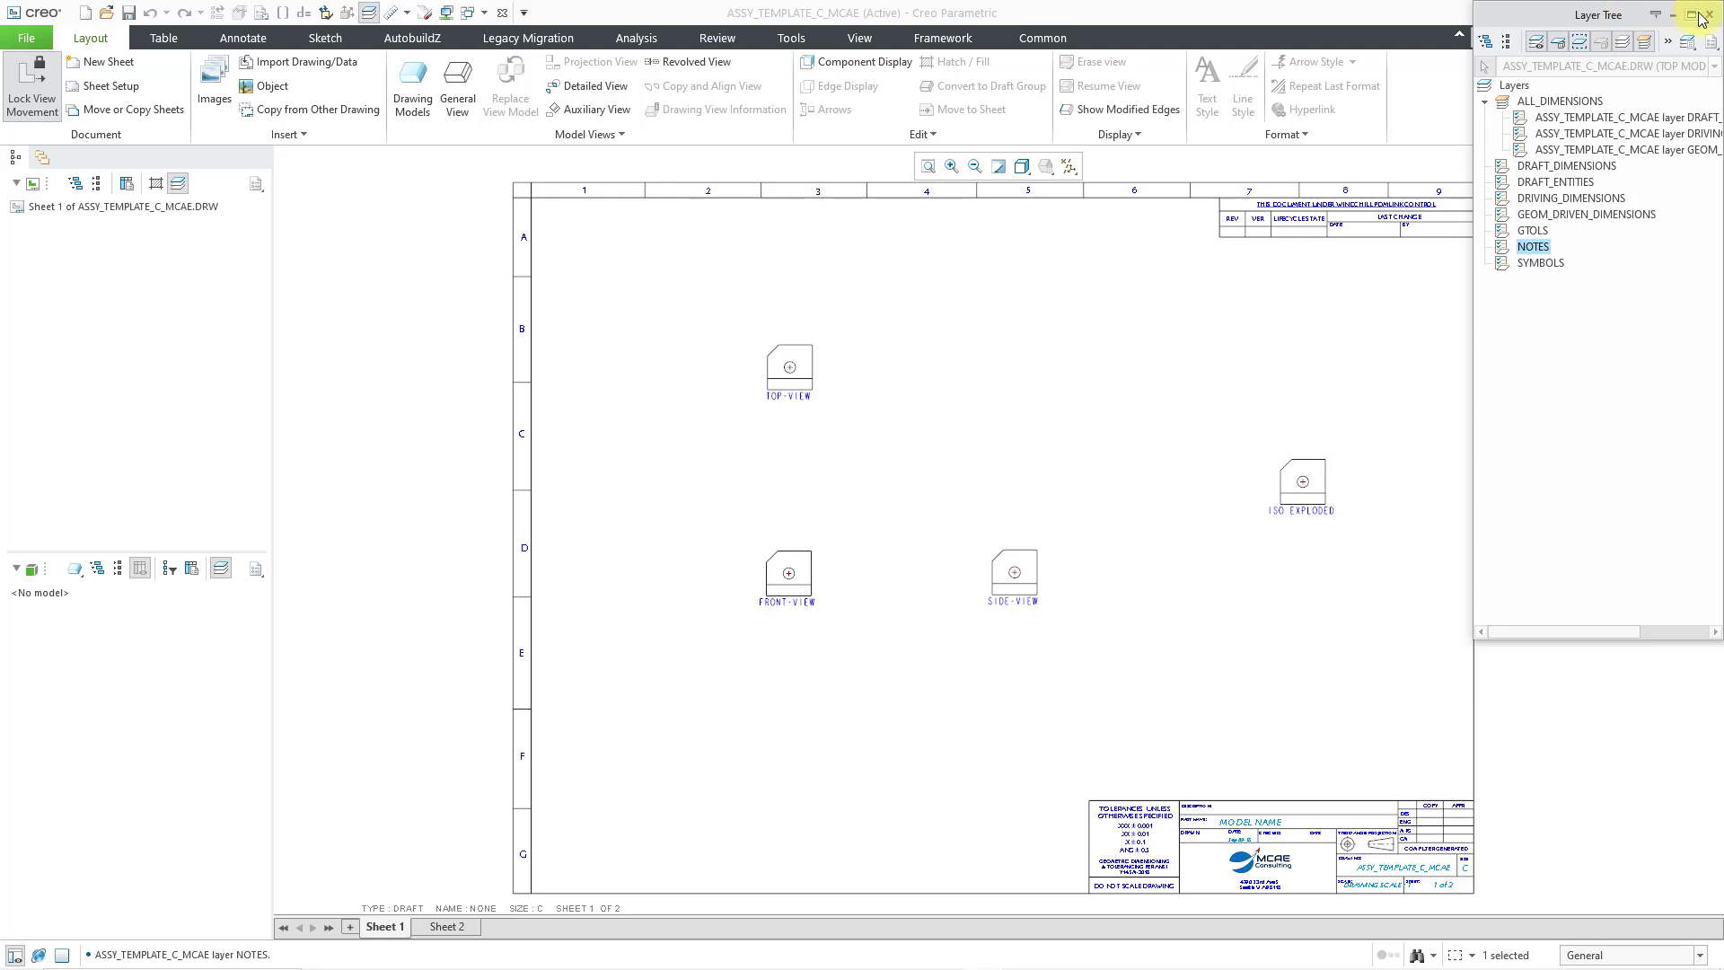
{"action": "left_click", "coordinate": [1705, 15]}
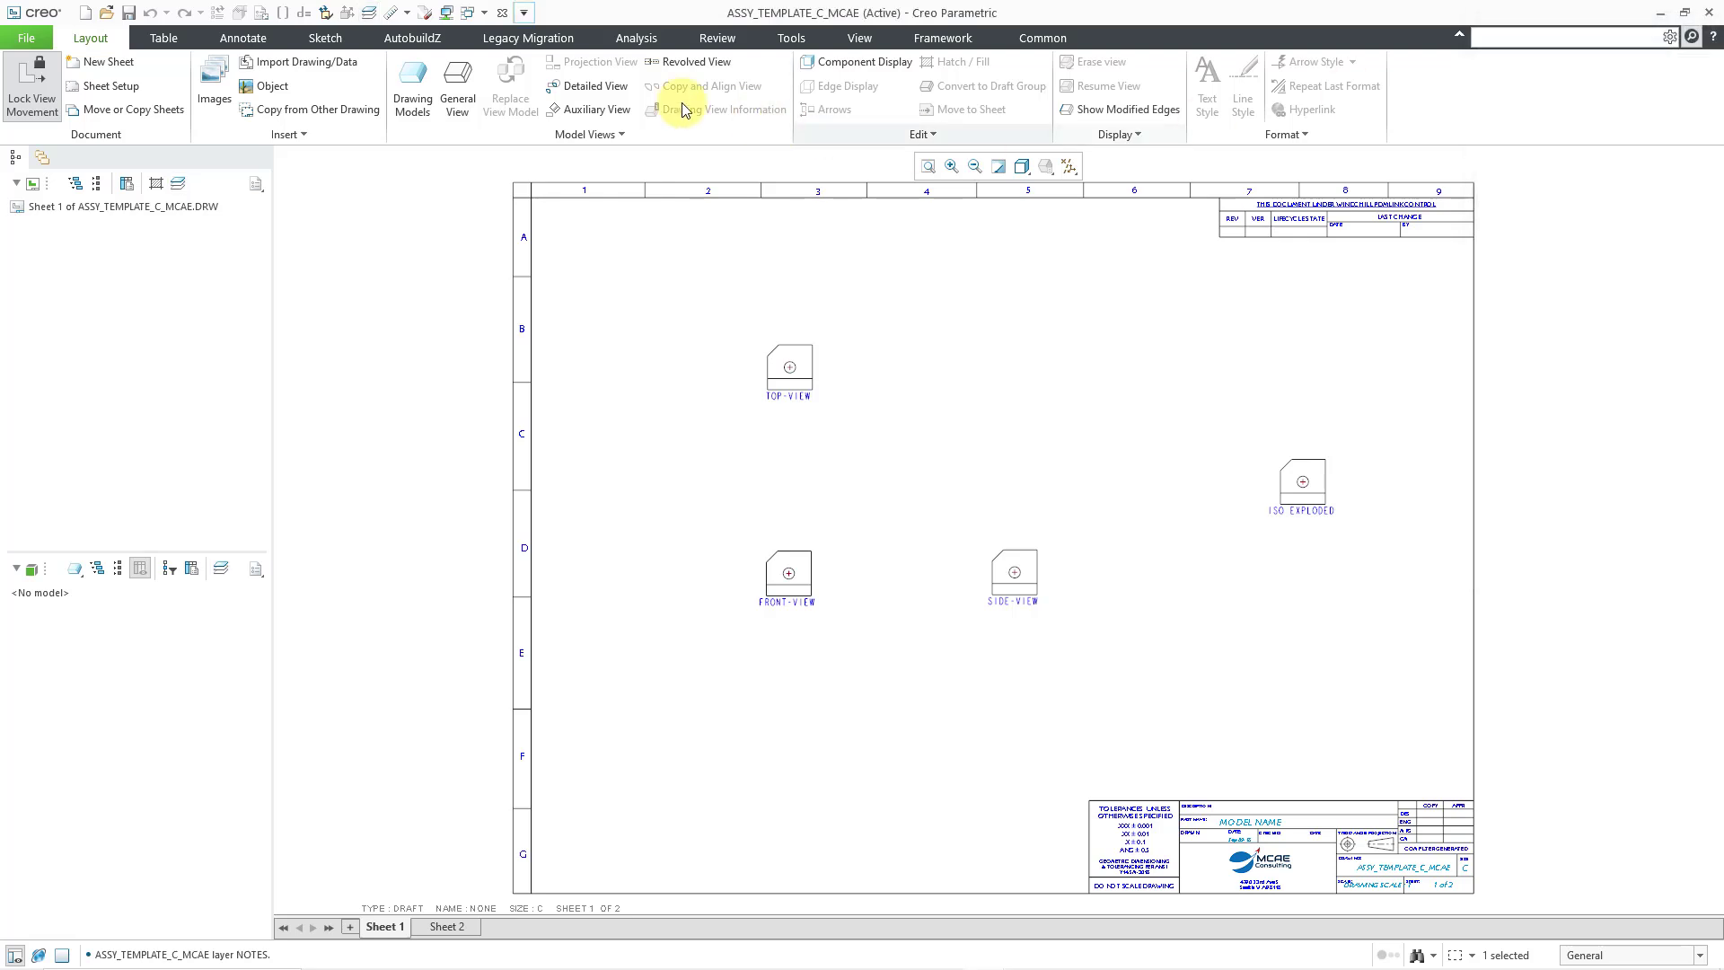
{"action": "left_click", "coordinate": [485, 15]}
{"action": "left_click", "coordinate": [494, 56]}
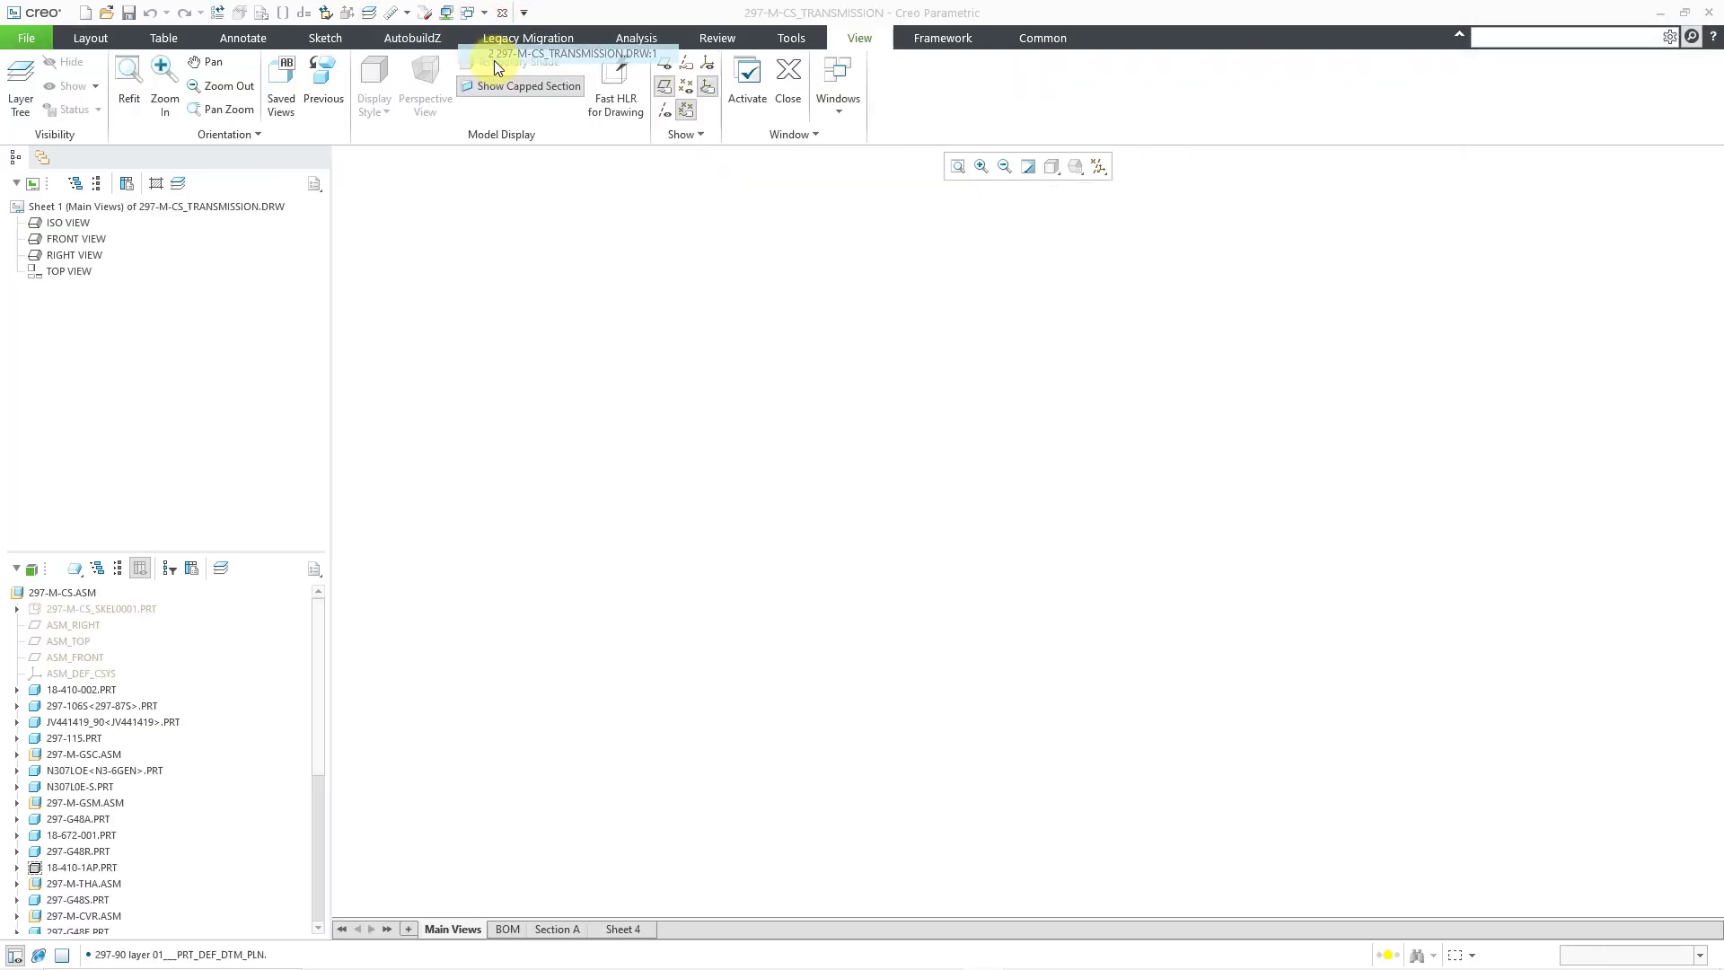
Create a new layer LAY0001 in the transmission drawing's floating Layer Tree
{"action": "left_click", "coordinate": [179, 185]}
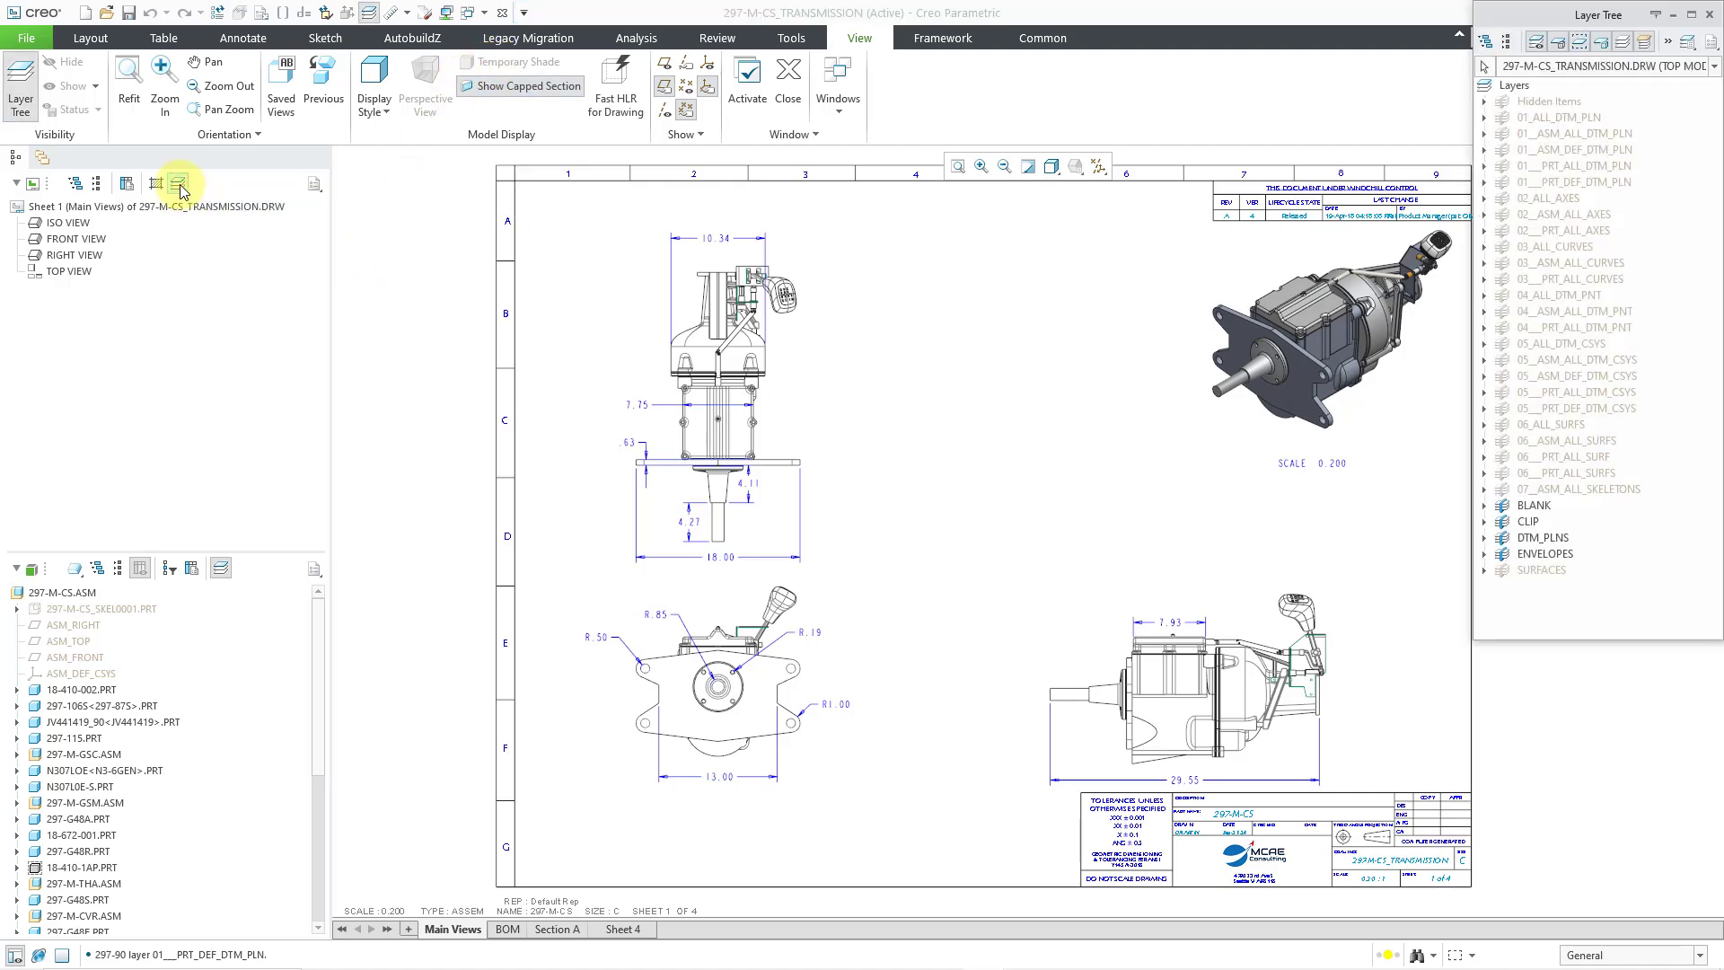
{"action": "right_click", "coordinate": [1567, 608]}
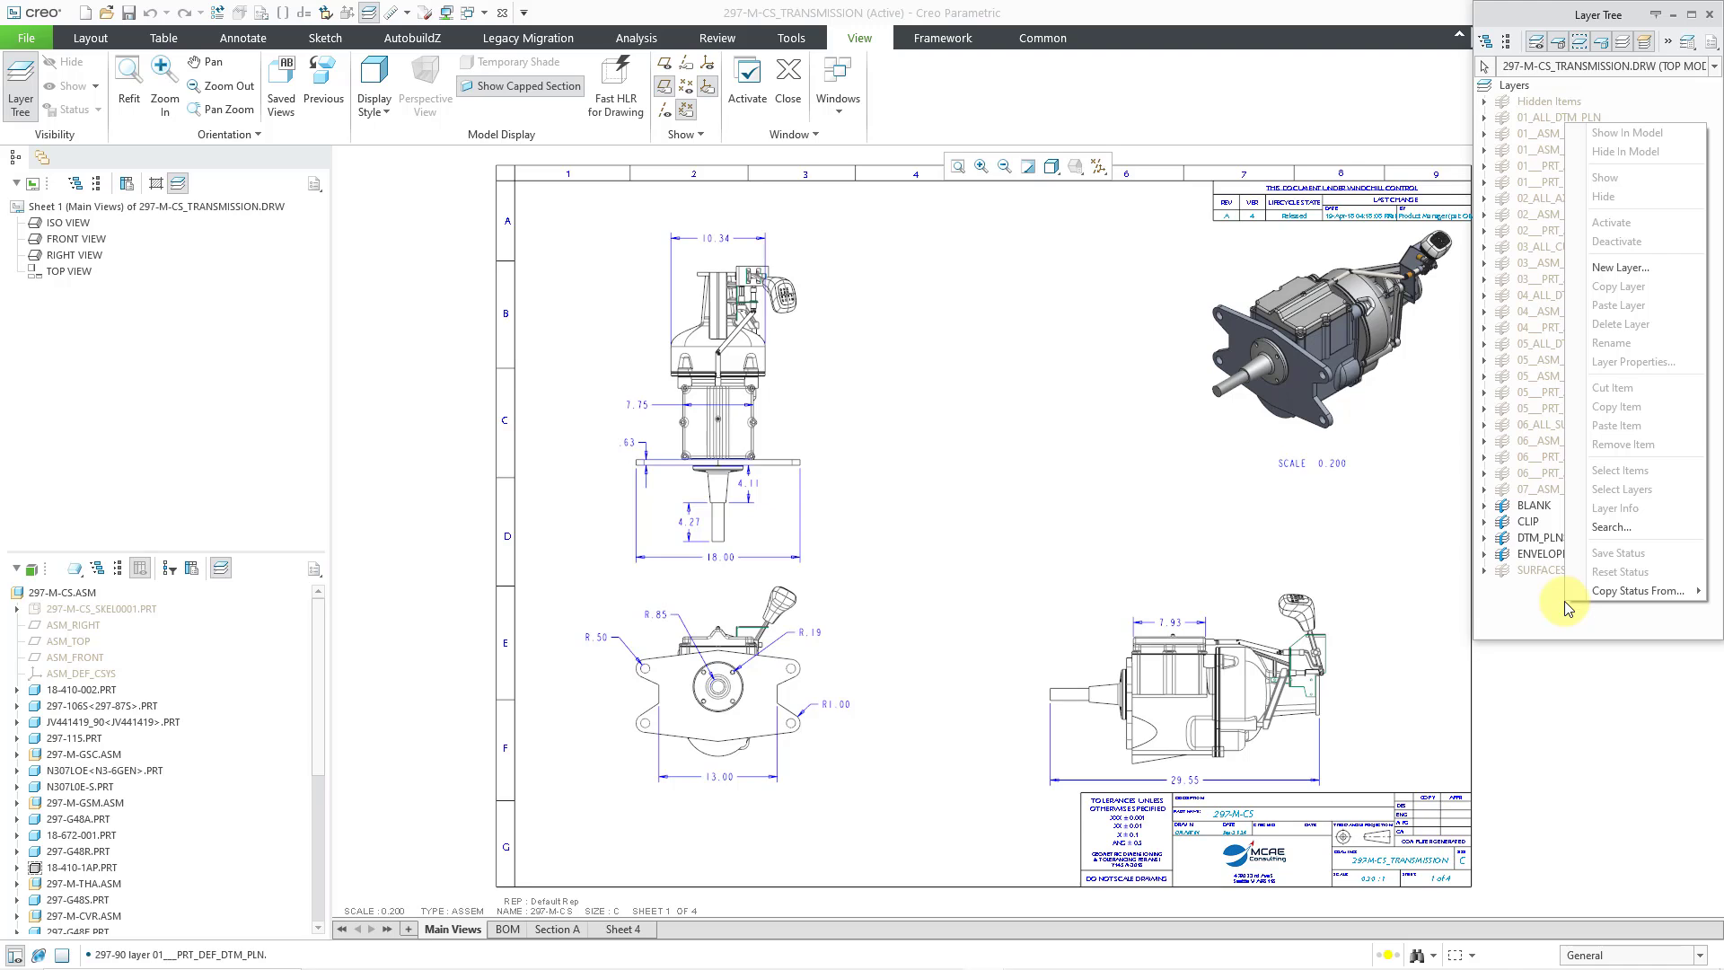
{"action": "left_click", "coordinate": [1631, 272]}
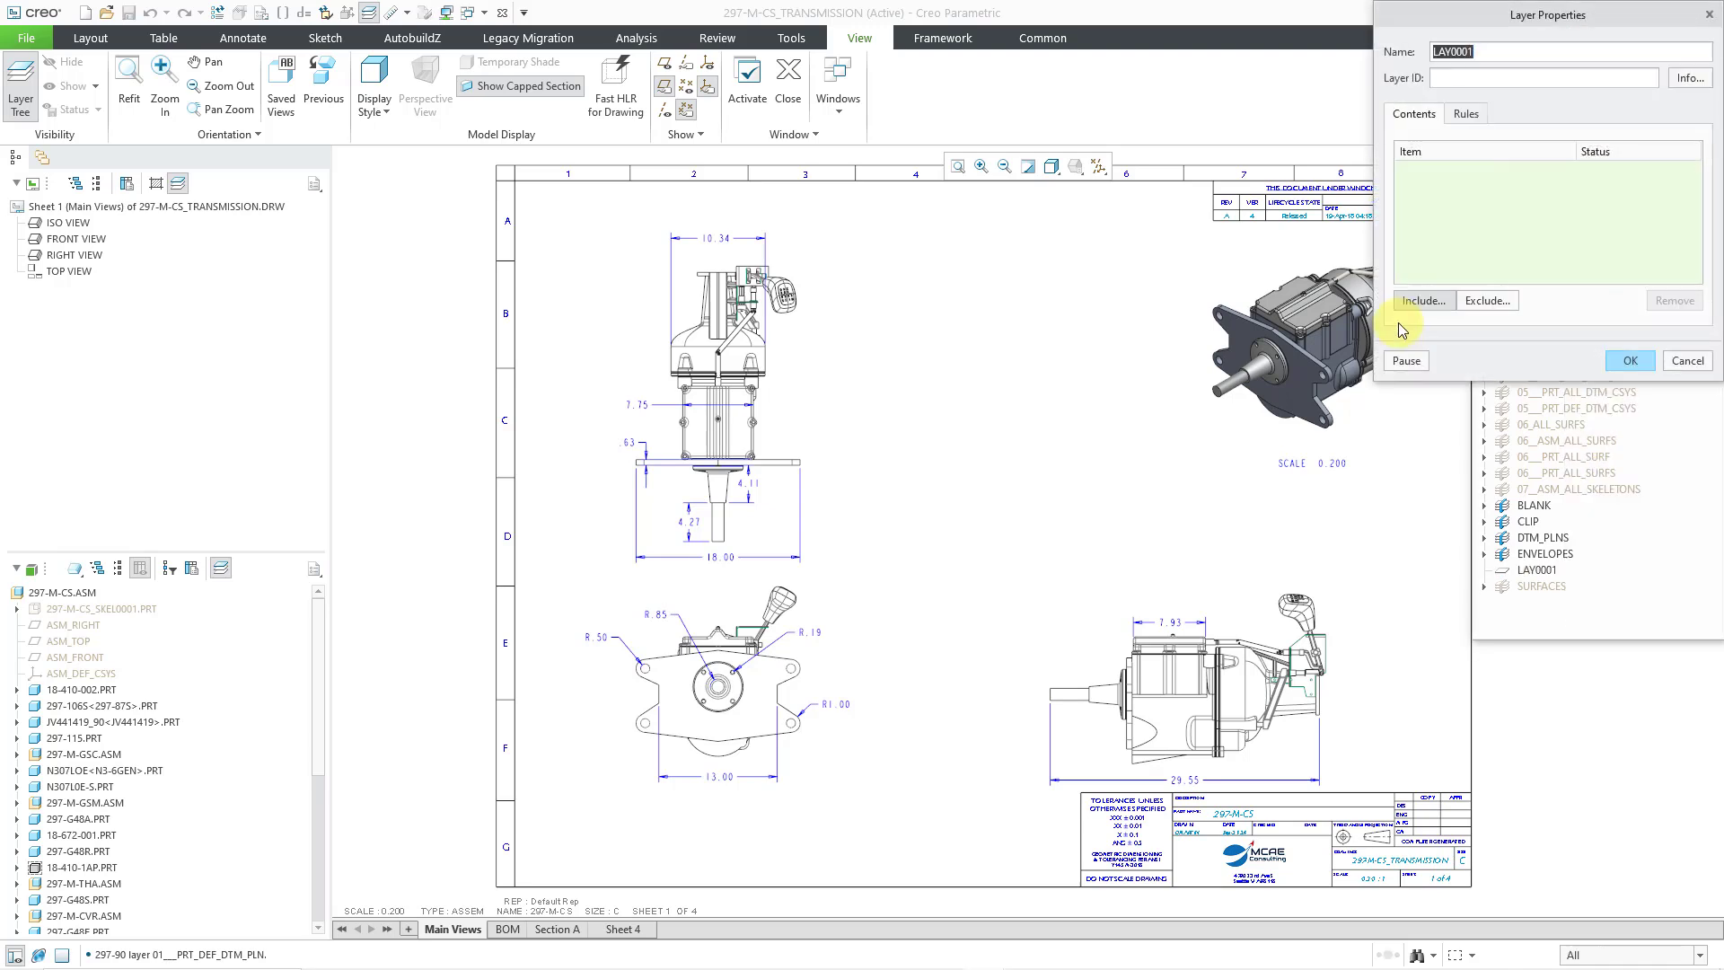